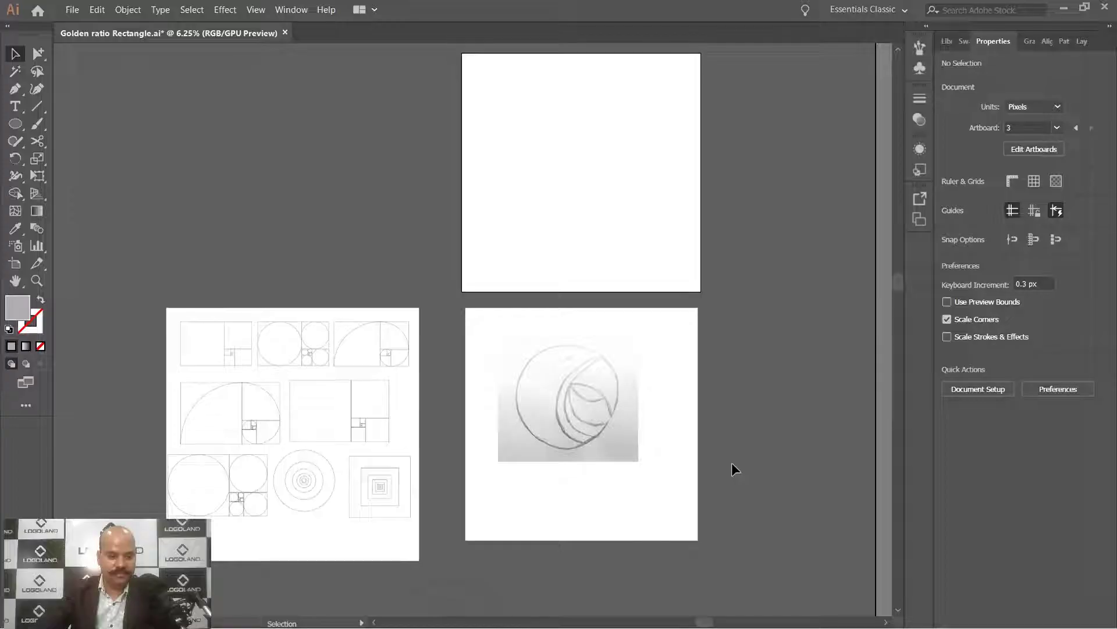
Examine the hand-drawn circle logo sketch and the golden-ratio rectangles, spirals, circles and squares on the neighbouring artboard
{"action": "scroll", "coordinate": [756, 431], "scroll_direction": "up", "scroll_amount": 2}
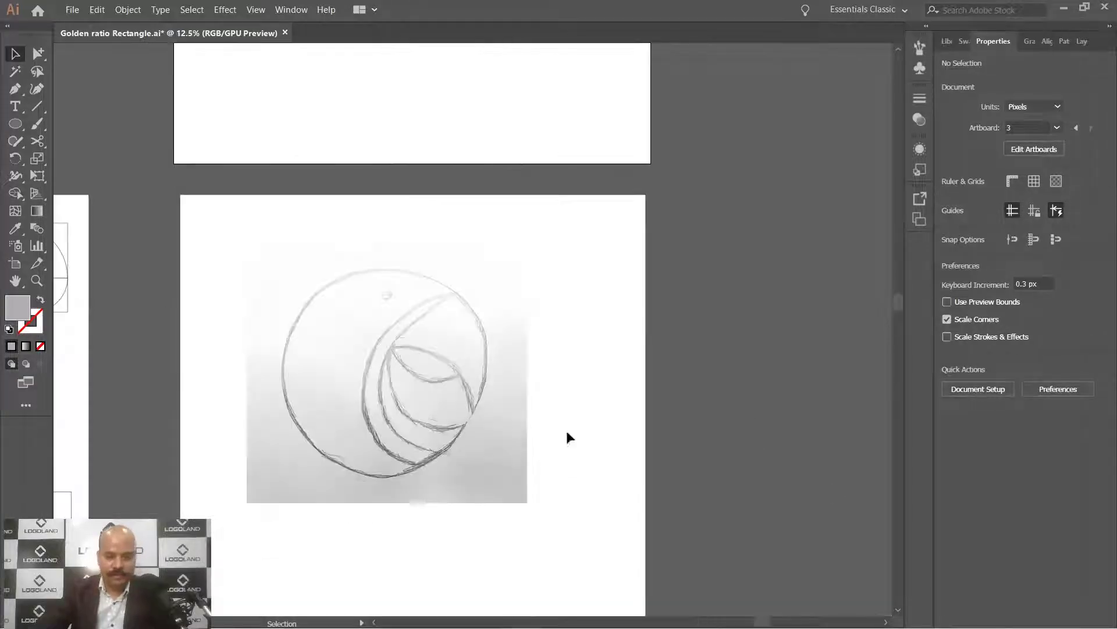
{"action": "left_click_drag", "start_coordinate": [600, 446], "coordinate": [664, 406]}
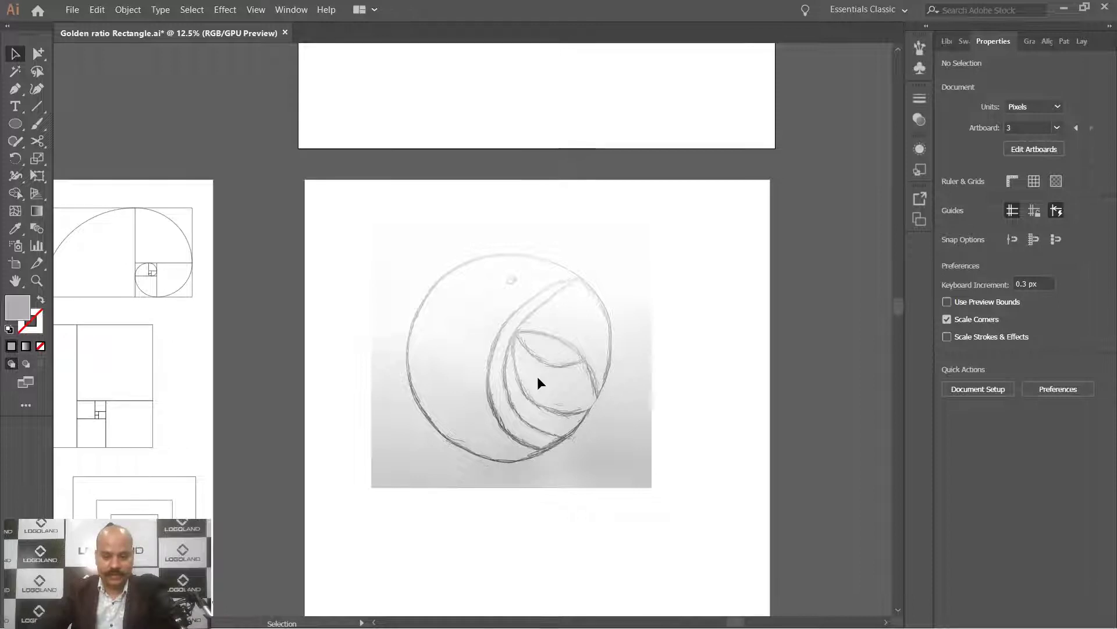
{"action": "key", "text": "space"}
{"action": "left_click_drag", "start_coordinate": [412, 350], "coordinate": [683, 303]}
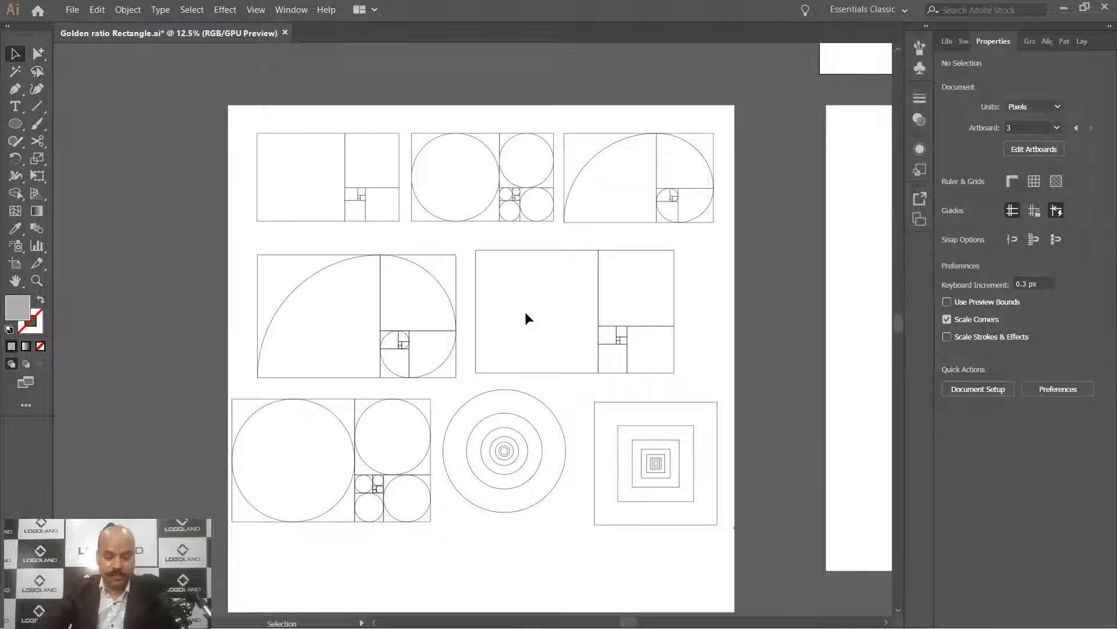
{"action": "scroll", "coordinate": [534, 317], "scroll_direction": "down", "scroll_amount": 1}
{"action": "scroll", "coordinate": [558, 365], "scroll_direction": "up", "scroll_amount": 1}
{"action": "left_click_drag", "start_coordinate": [530, 402], "coordinate": [631, 431]}
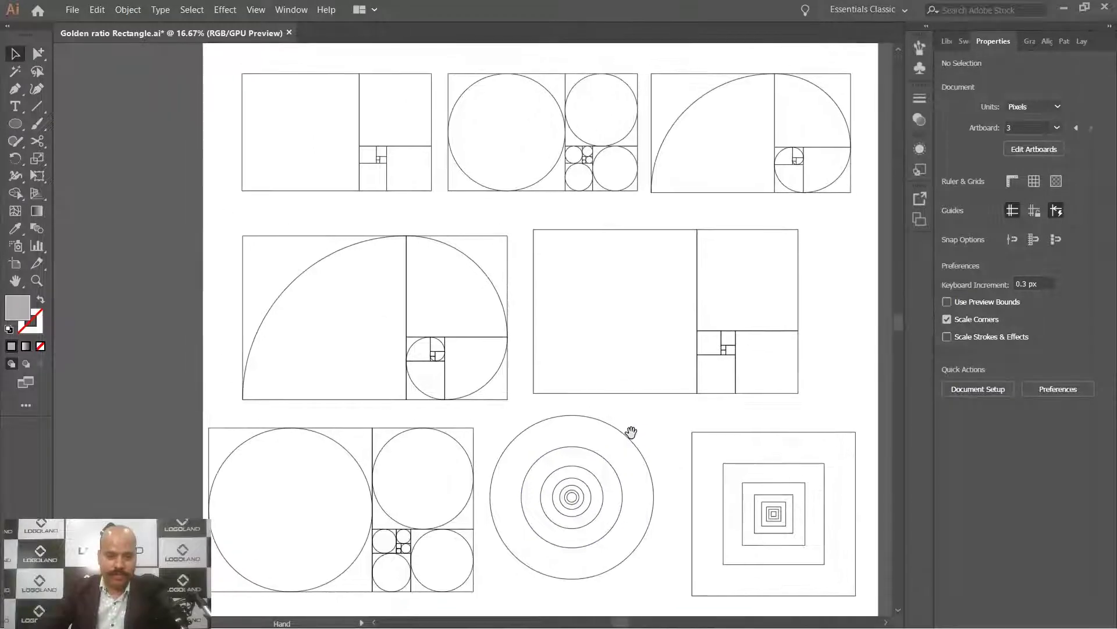
{"action": "scroll", "coordinate": [611, 360], "scroll_direction": "down", "scroll_amount": 4}
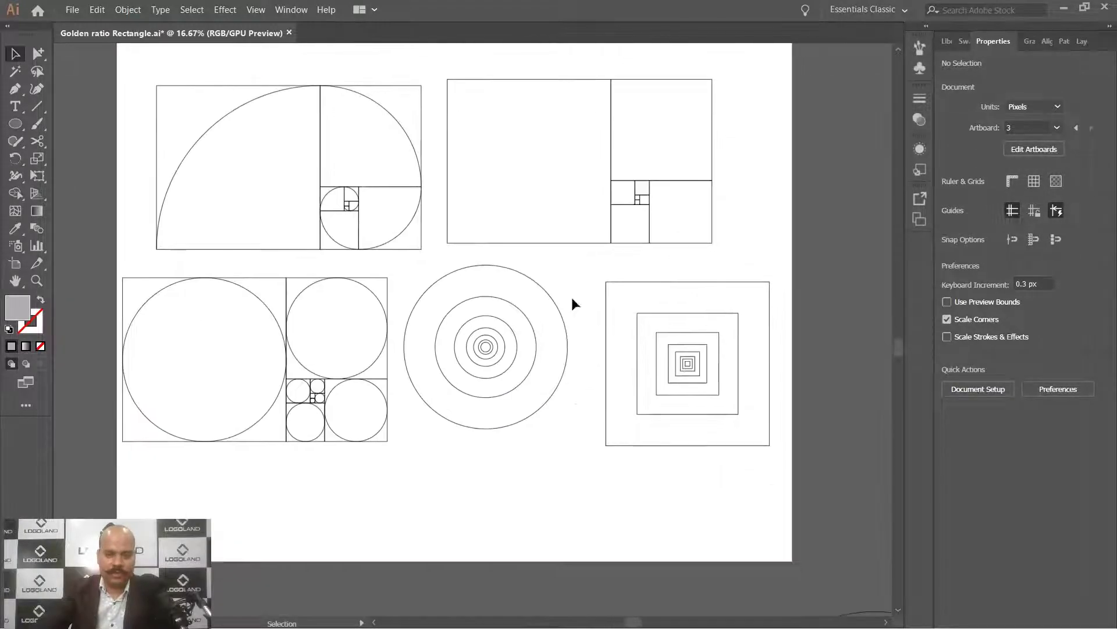
{"action": "scroll", "coordinate": [563, 344], "scroll_direction": "up", "scroll_amount": 2}
{"action": "left_click_drag", "start_coordinate": [780, 355], "coordinate": [480, 306]}
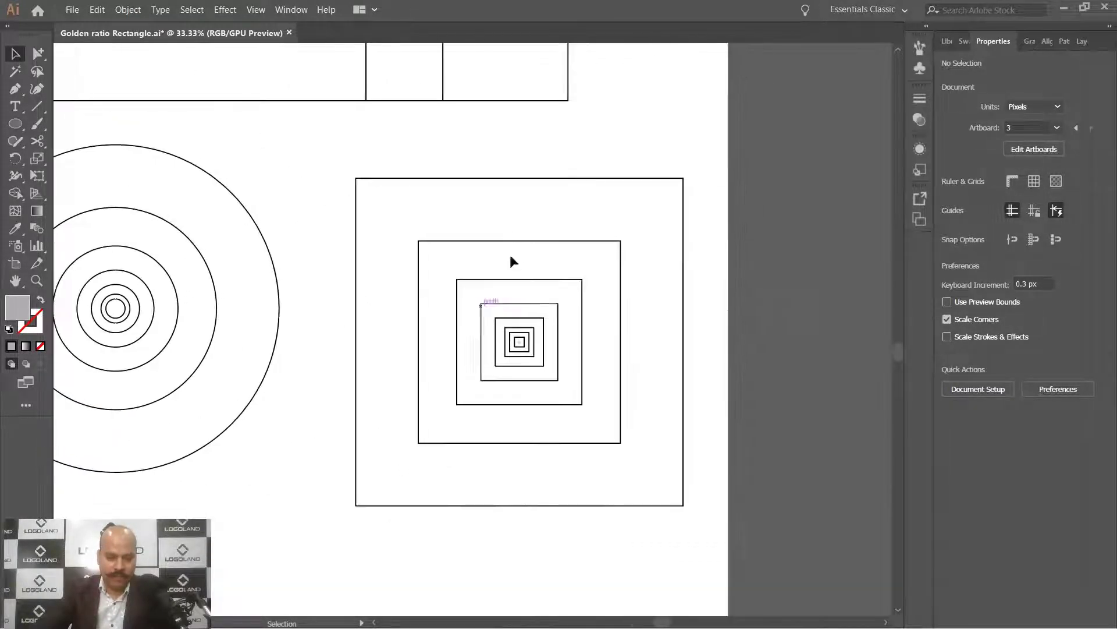
{"action": "scroll", "coordinate": [539, 326], "scroll_direction": "down", "scroll_amount": 3}
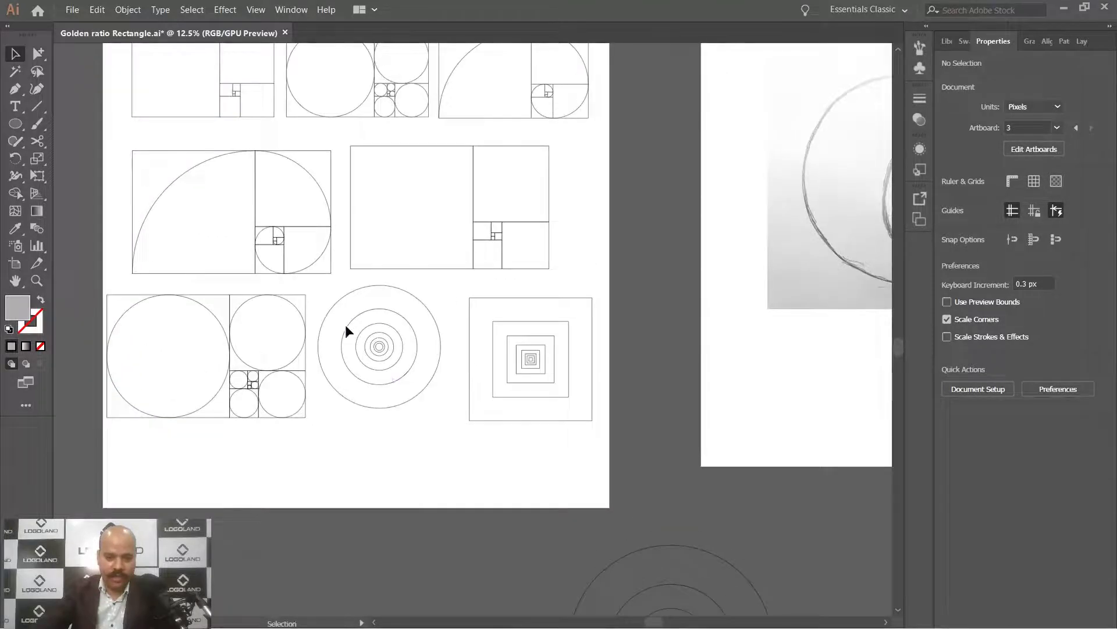
{"action": "scroll", "coordinate": [420, 339], "scroll_direction": "up", "scroll_amount": 2}
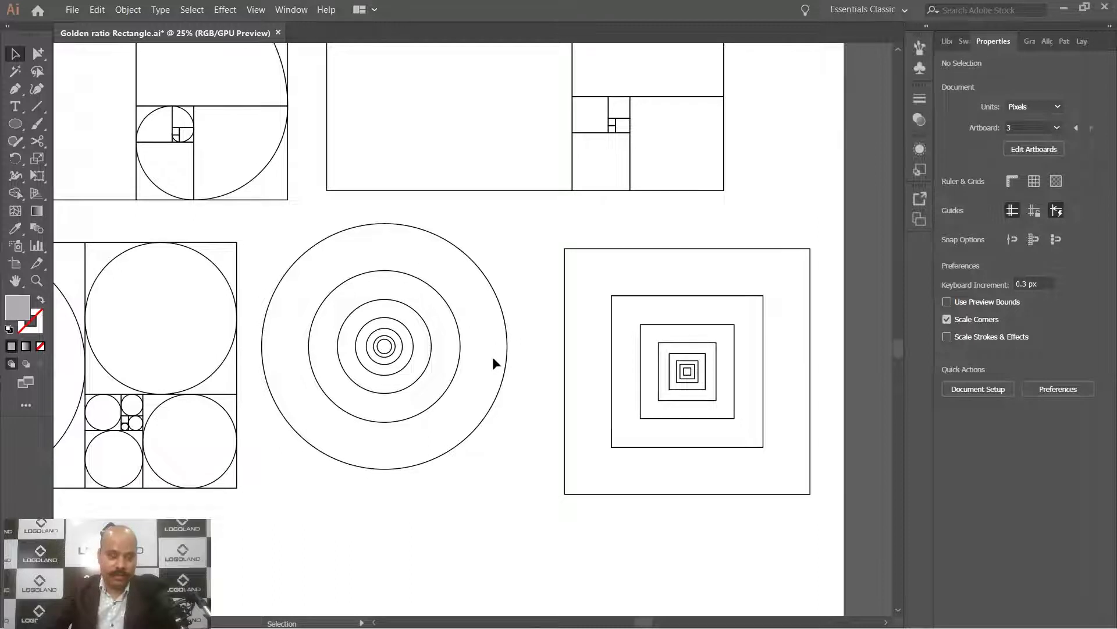
Select the concentric circles and the nested squares in turn to inspect both golden-ratio sets
{"action": "left_click_drag", "start_coordinate": [273, 241], "coordinate": [504, 472]}
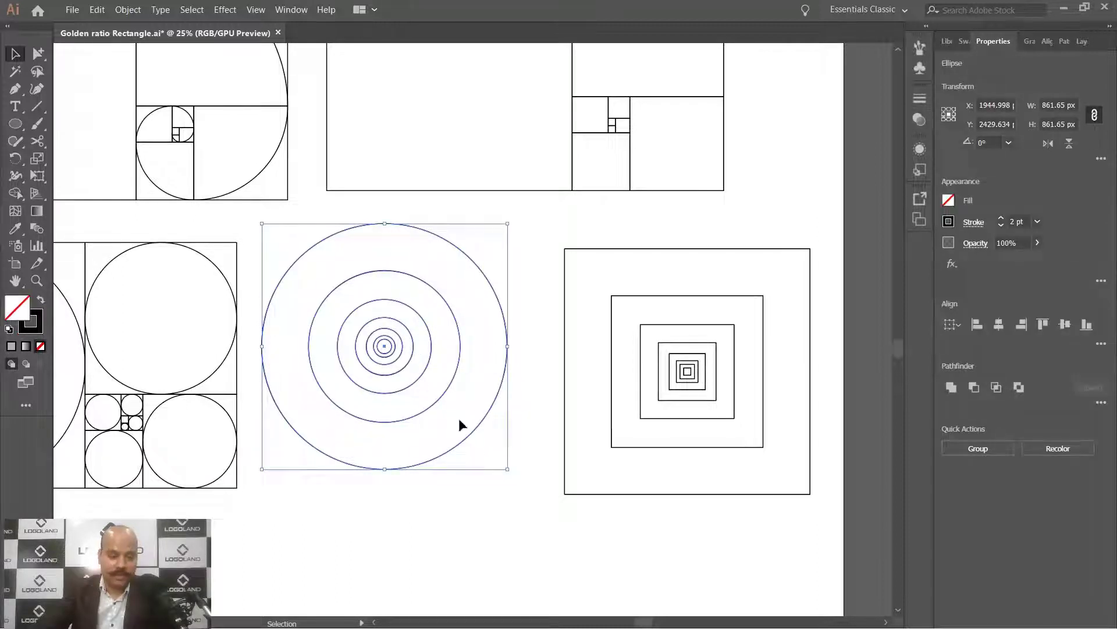
{"action": "left_click_drag", "start_coordinate": [458, 418], "coordinate": [248, 384]}
{"action": "left_click_drag", "start_coordinate": [355, 231], "coordinate": [616, 494]}
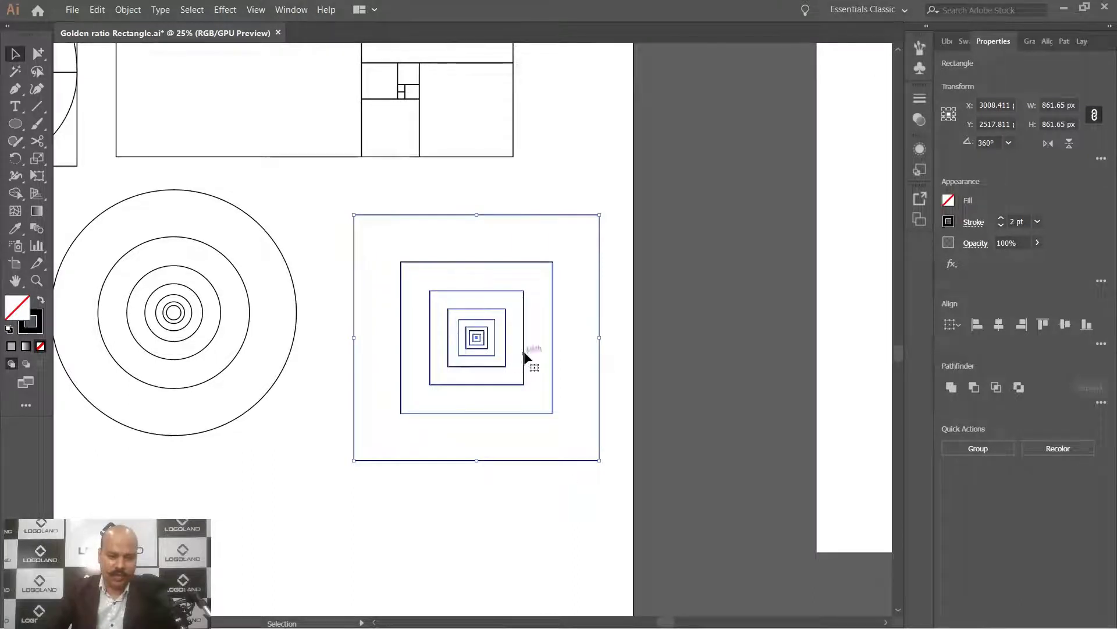
{"action": "scroll", "coordinate": [529, 362], "scroll_direction": "down", "scroll_amount": 2}
{"action": "left_click", "coordinate": [433, 417]}
{"action": "left_click_drag", "start_coordinate": [605, 344], "coordinate": [534, 383]}
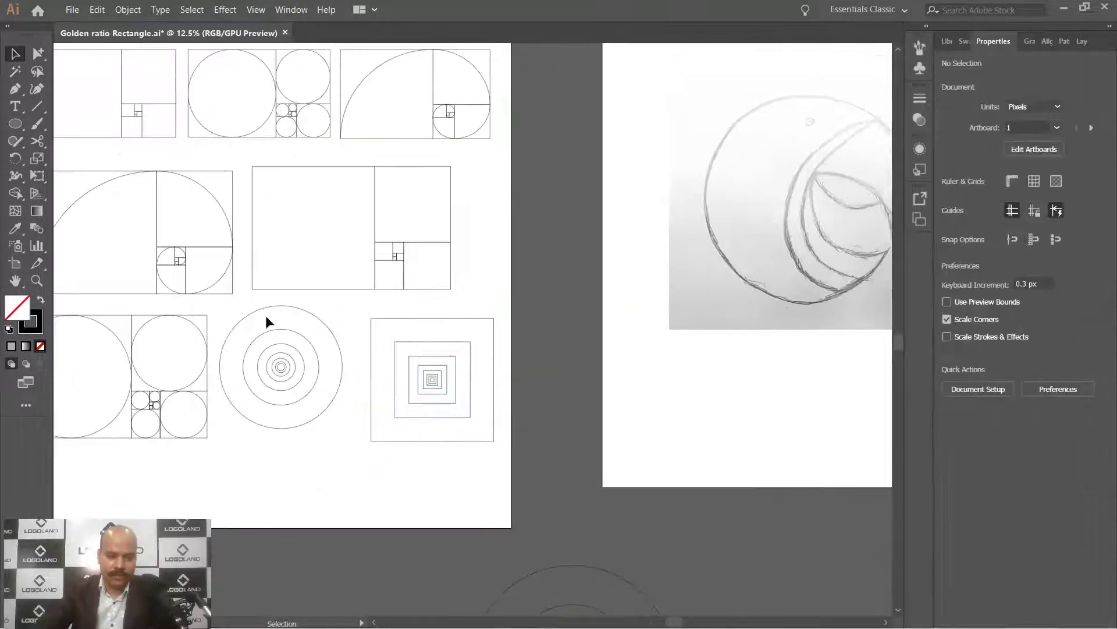
Place the set of concentric golden-ratio circles on the sketch artboard, directly below the hand-drawn sketch
{"action": "left_click_drag", "start_coordinate": [223, 310], "coordinate": [361, 441]}
{"action": "scroll", "coordinate": [236, 418], "scroll_direction": "right", "scroll_amount": 3}
{"action": "scroll", "coordinate": [236, 418], "scroll_direction": "up", "scroll_amount": 1}
{"action": "left_click_drag", "start_coordinate": [174, 394], "coordinate": [662, 437]}
{"action": "scroll", "coordinate": [699, 425], "scroll_direction": "up", "scroll_amount": 1}
{"action": "scroll", "coordinate": [670, 372], "scroll_direction": "up", "scroll_amount": 2}
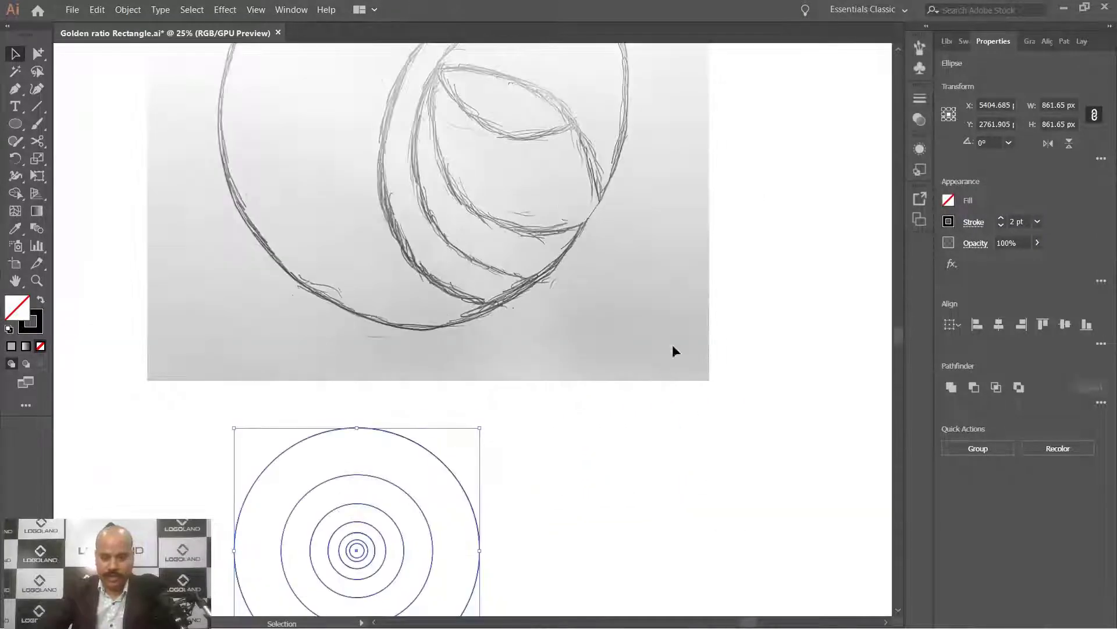
{"action": "scroll", "coordinate": [571, 375], "scroll_direction": "up", "scroll_amount": 3}
{"action": "scroll", "coordinate": [463, 257], "scroll_direction": "down", "scroll_amount": 1}
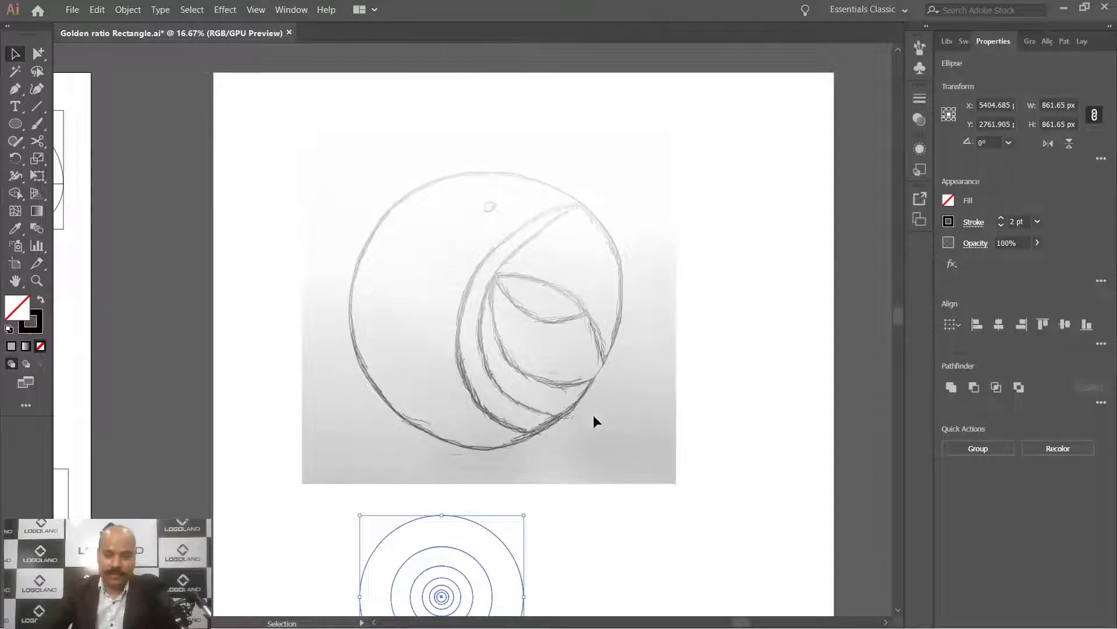
{"action": "left_click_drag", "start_coordinate": [471, 268], "coordinate": [485, 229]}
{"action": "left_click", "coordinate": [507, 249]}
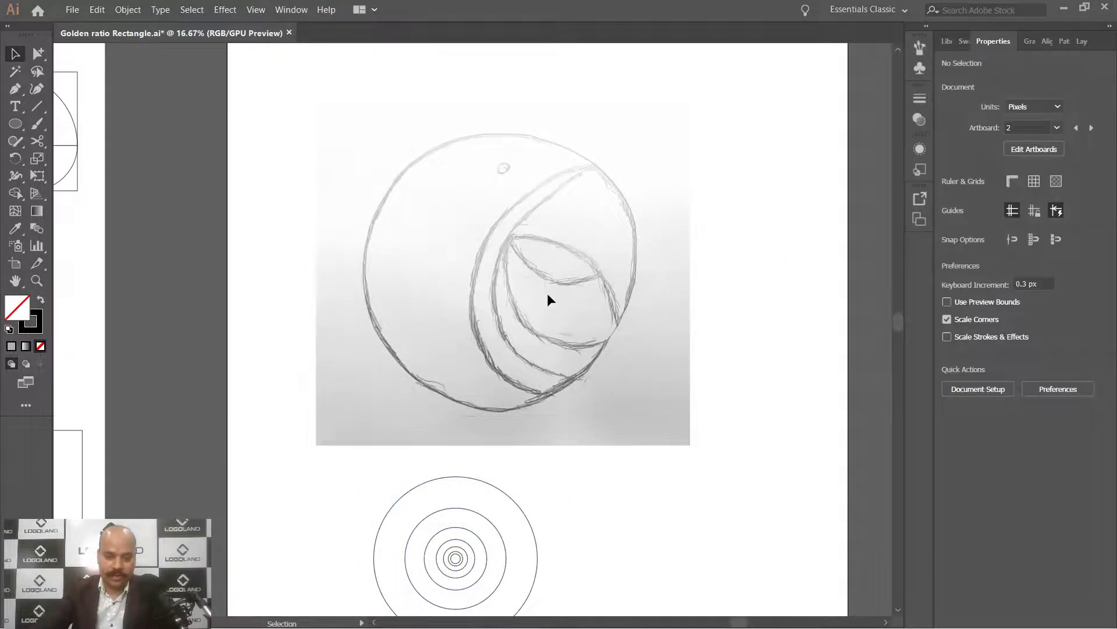
Try enlarging only the outermost circle of the concentric set to about 1191 px wide
{"action": "scroll", "coordinate": [422, 331], "scroll_direction": "down", "scroll_amount": 3}
{"action": "left_click_drag", "start_coordinate": [527, 501], "coordinate": [527, 502]}
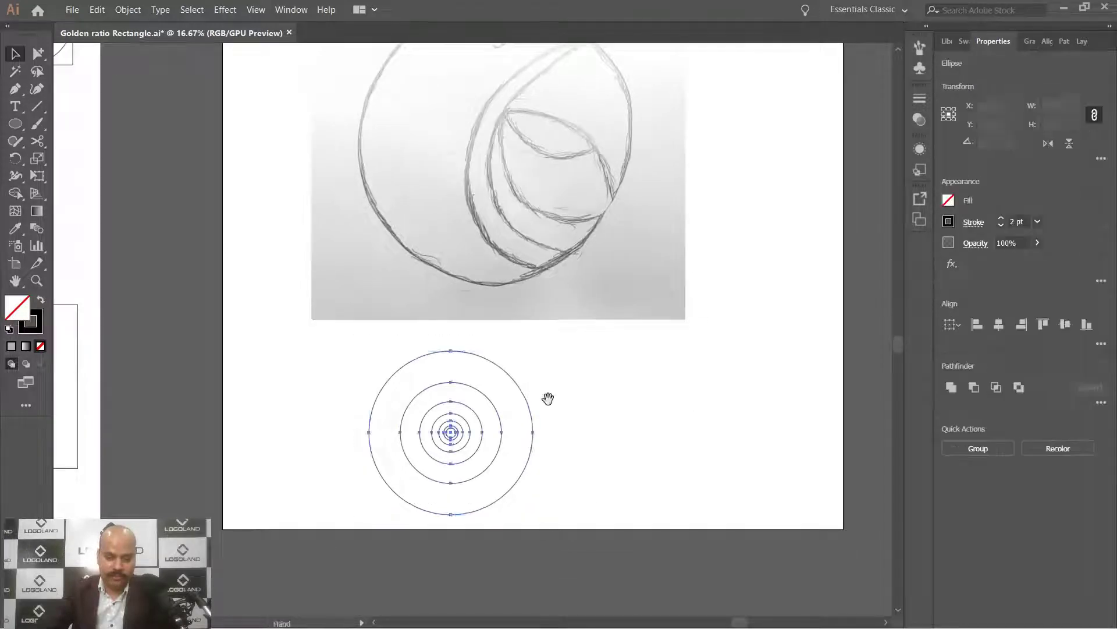
{"action": "scroll", "coordinate": [549, 395], "scroll_direction": "up", "scroll_amount": 2}
{"action": "left_click", "coordinate": [550, 489]}
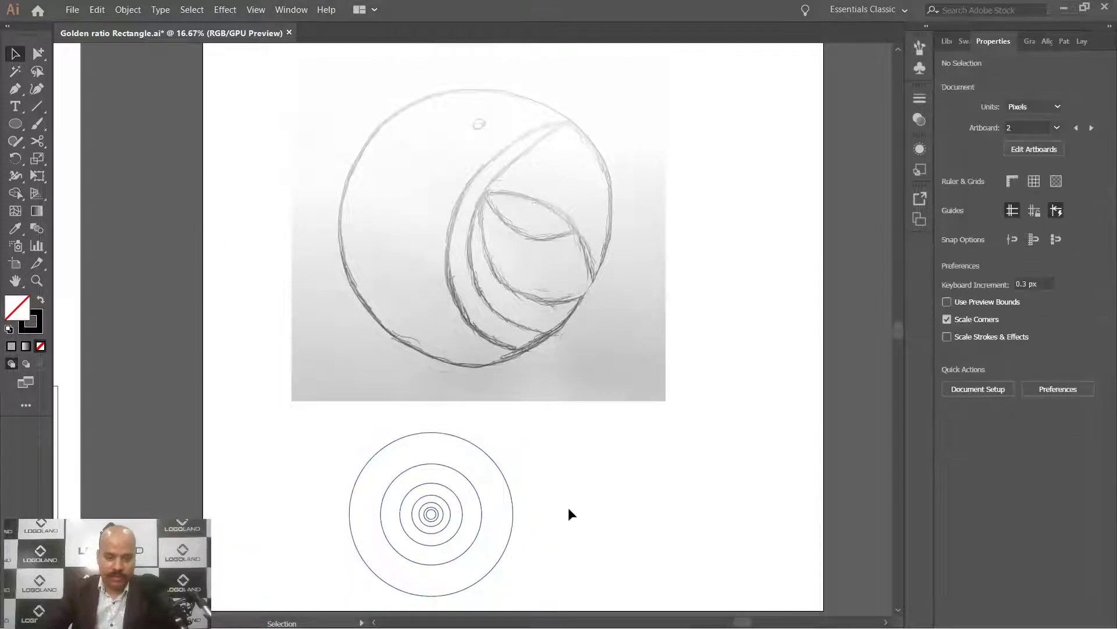
{"action": "scroll", "coordinate": [564, 465], "scroll_direction": "down", "scroll_amount": 2}
{"action": "left_click", "coordinate": [514, 414]}
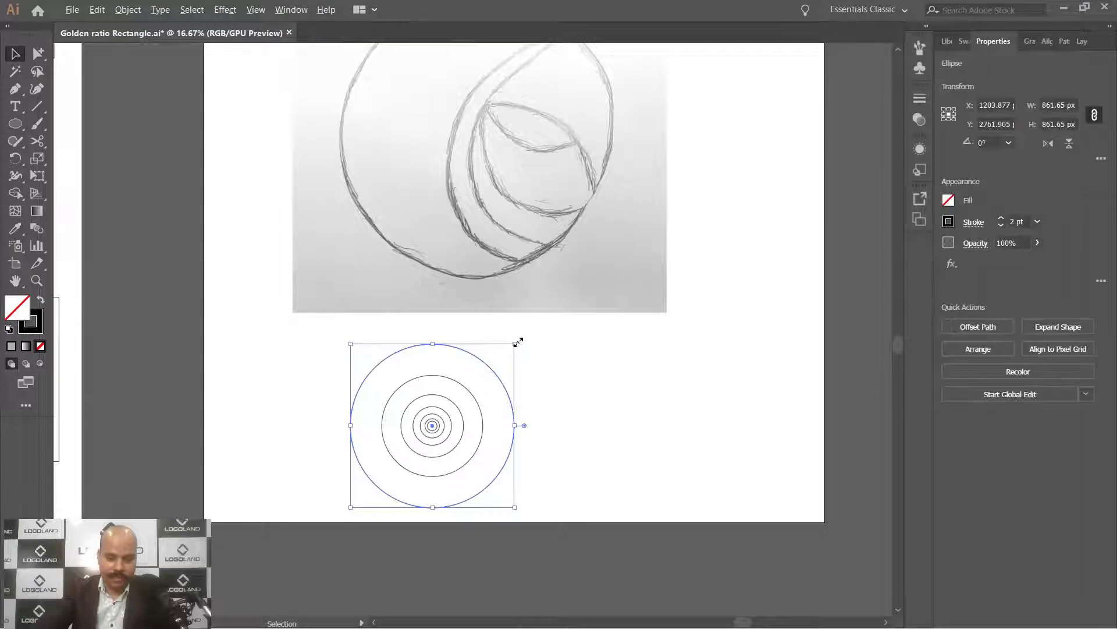
{"action": "left_click_drag", "start_coordinate": [514, 344], "coordinate": [546, 313]}
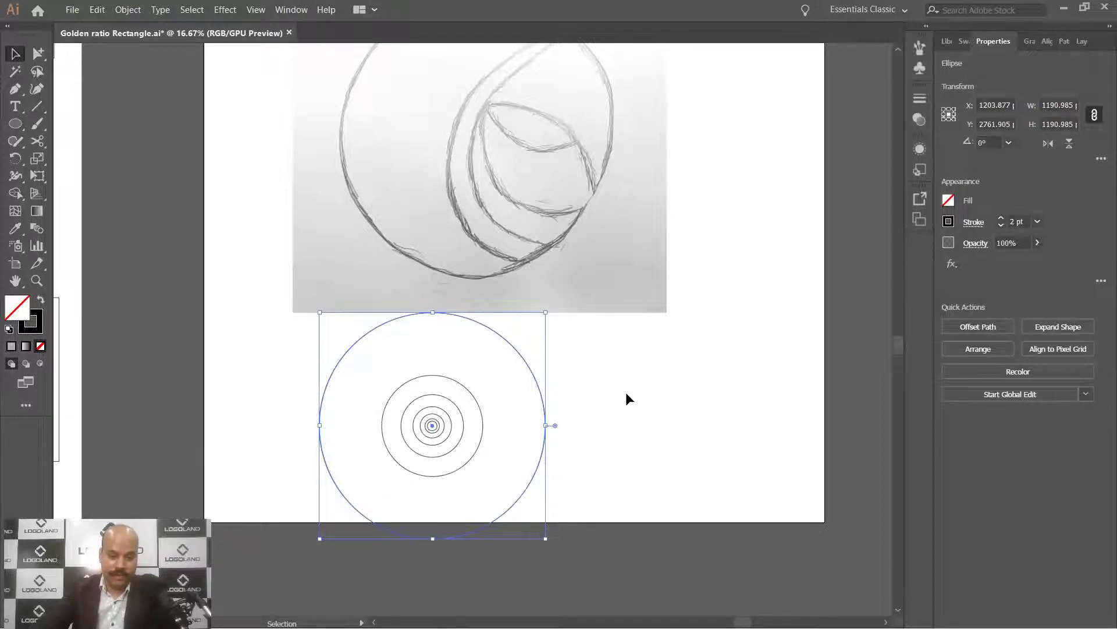
{"action": "key", "text": "ctrl+z"}
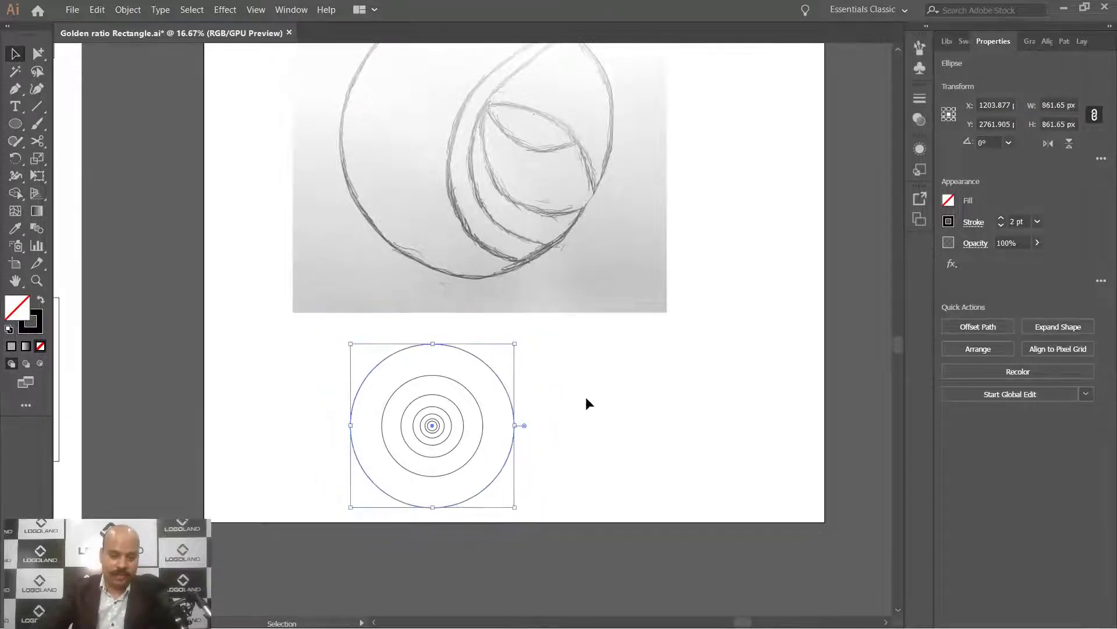
Try enlarging the whole concentric circle set together to about 1540 px wide
{"action": "left_click", "coordinate": [585, 396]}
{"action": "left_click_drag", "start_coordinate": [308, 351], "coordinate": [554, 477]}
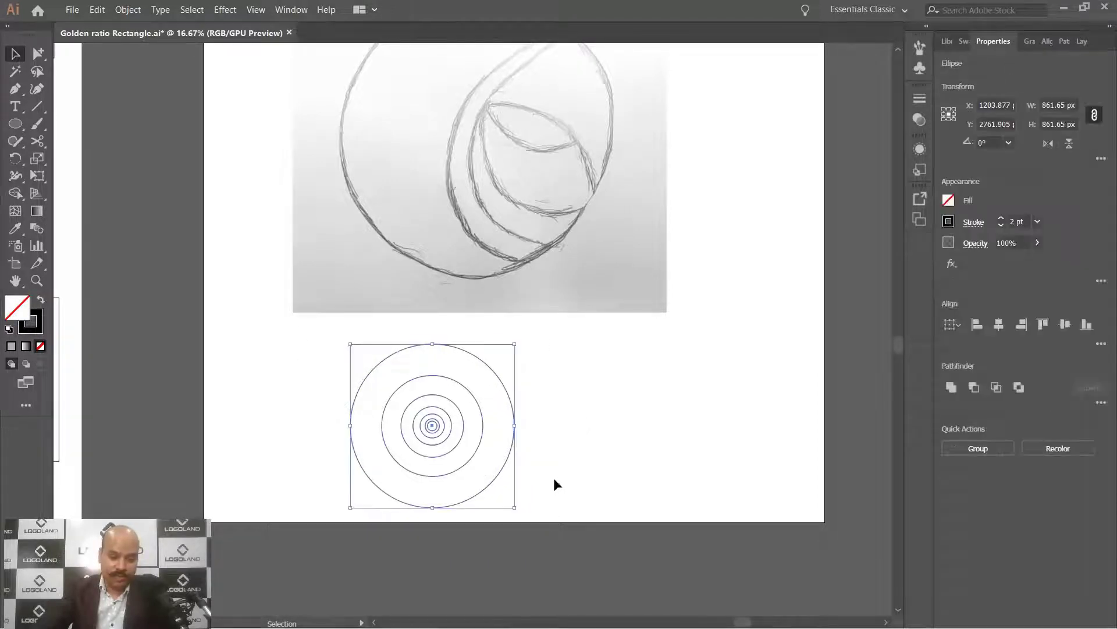
{"action": "left_click_drag", "start_coordinate": [516, 346], "coordinate": [603, 304]}
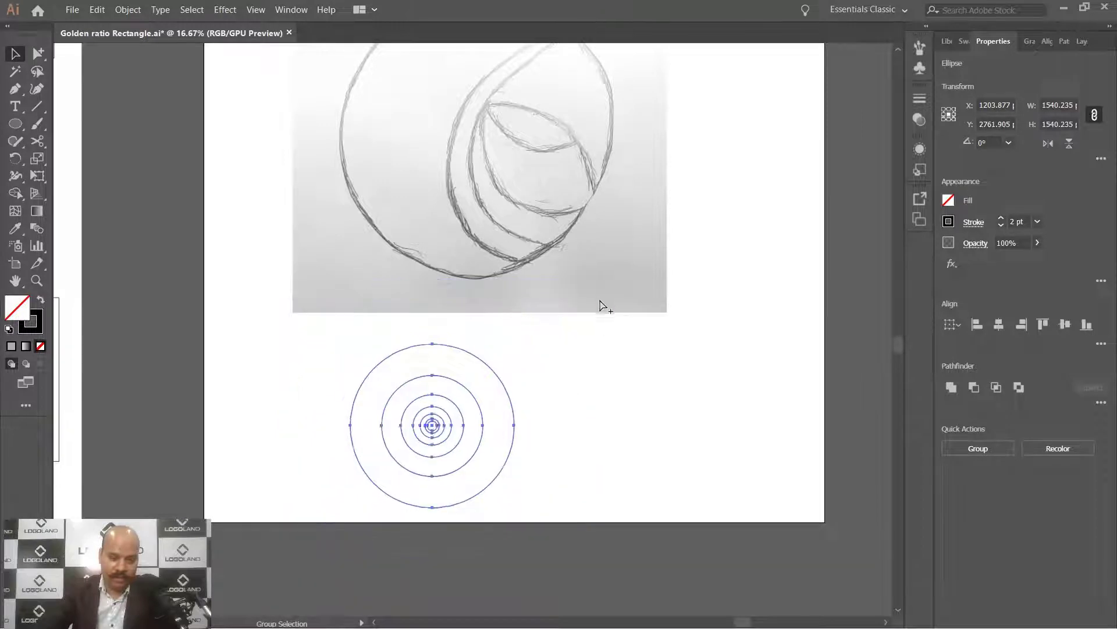
{"action": "key", "text": "ctrl+z"}
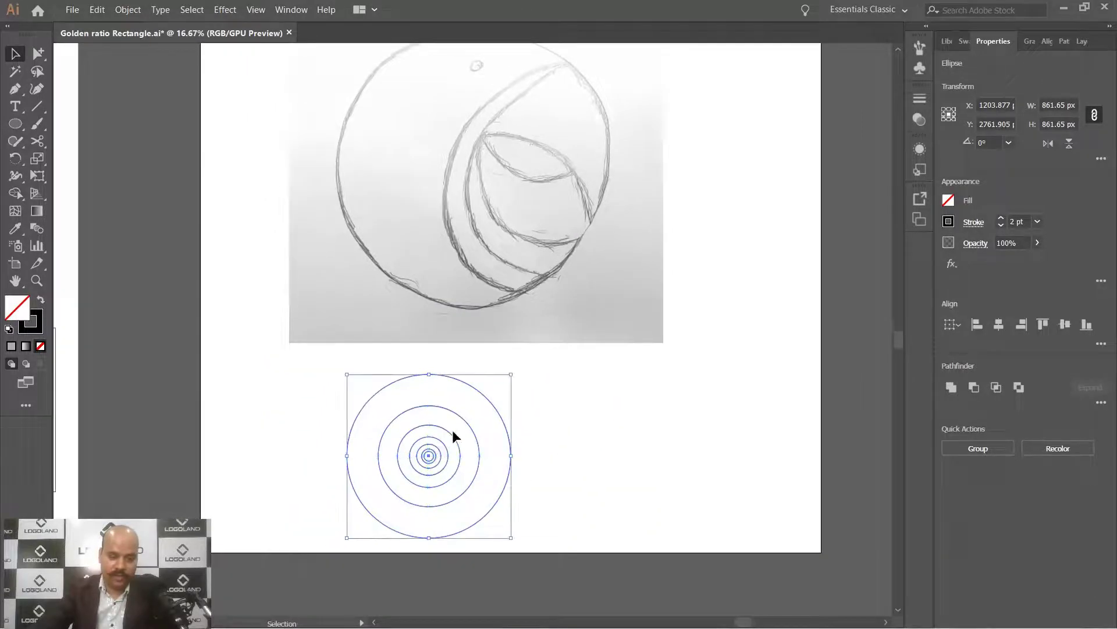
Move the concentric circles over the sketch and scale them proportionally until the largest ring fits the sketch's outer circle
{"action": "mouse_move", "coordinate": [450, 431]}
{"action": "left_mouse_down"}
{"action": "mouse_move", "coordinate": [586, 142]}
{"action": "mouse_move", "coordinate": [587, 153]}
{"action": "left_mouse_up"}
{"action": "key", "text": "ctrl+equal"}
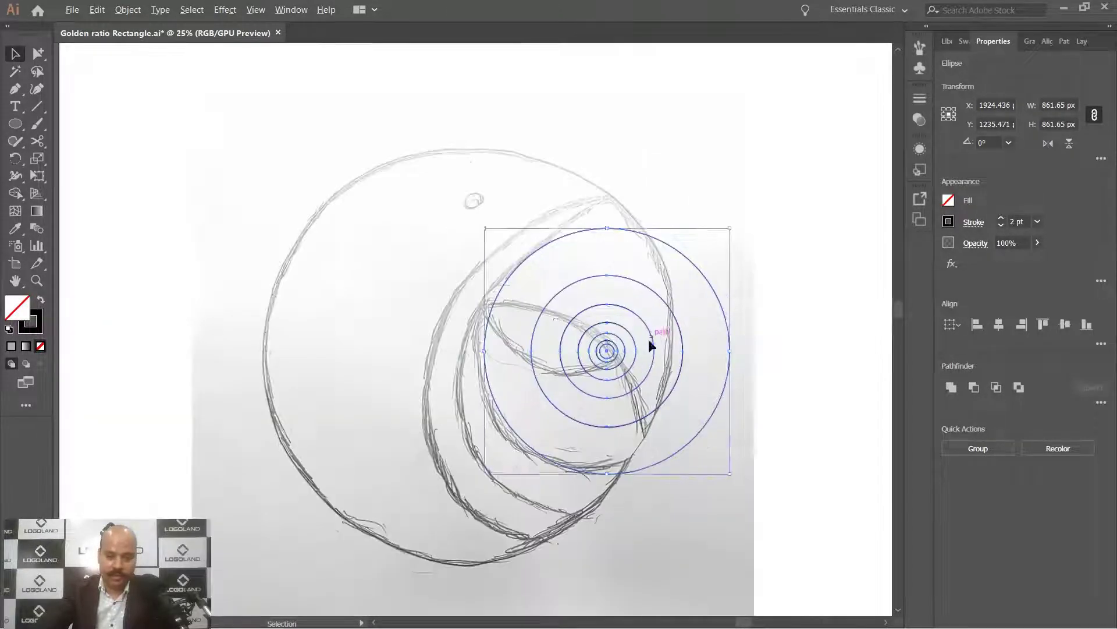
{"action": "left_click_drag", "start_coordinate": [693, 289], "coordinate": [554, 295]}
{"action": "key", "text": "ctrl+minus"}
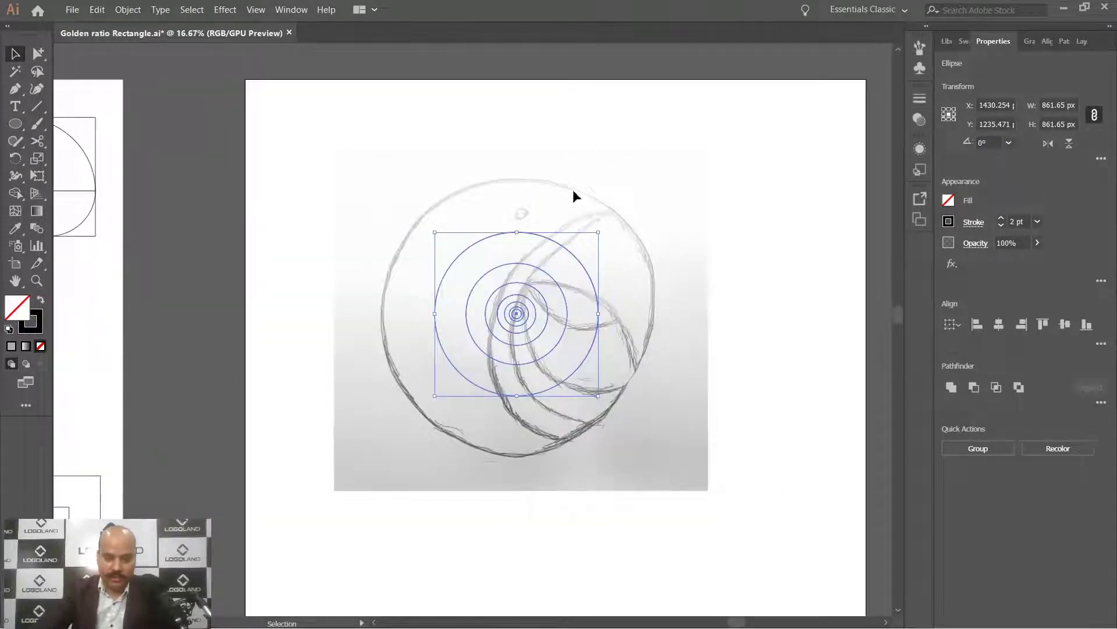
{"action": "scroll", "coordinate": [553, 298], "scroll_direction": "up", "scroll_amount": 1}
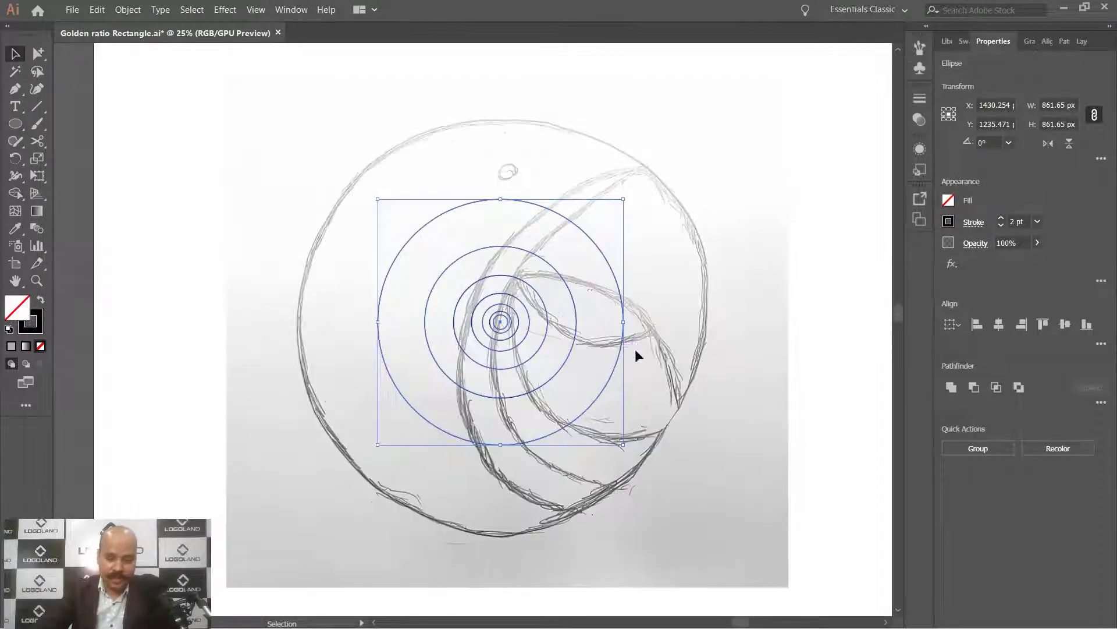
{"action": "left_click_drag", "start_coordinate": [525, 302], "coordinate": [538, 324]}
{"action": "left_click_drag", "start_coordinate": [635, 222], "coordinate": [730, 129]}
{"action": "left_click_drag", "start_coordinate": [639, 291], "coordinate": [632, 276]}
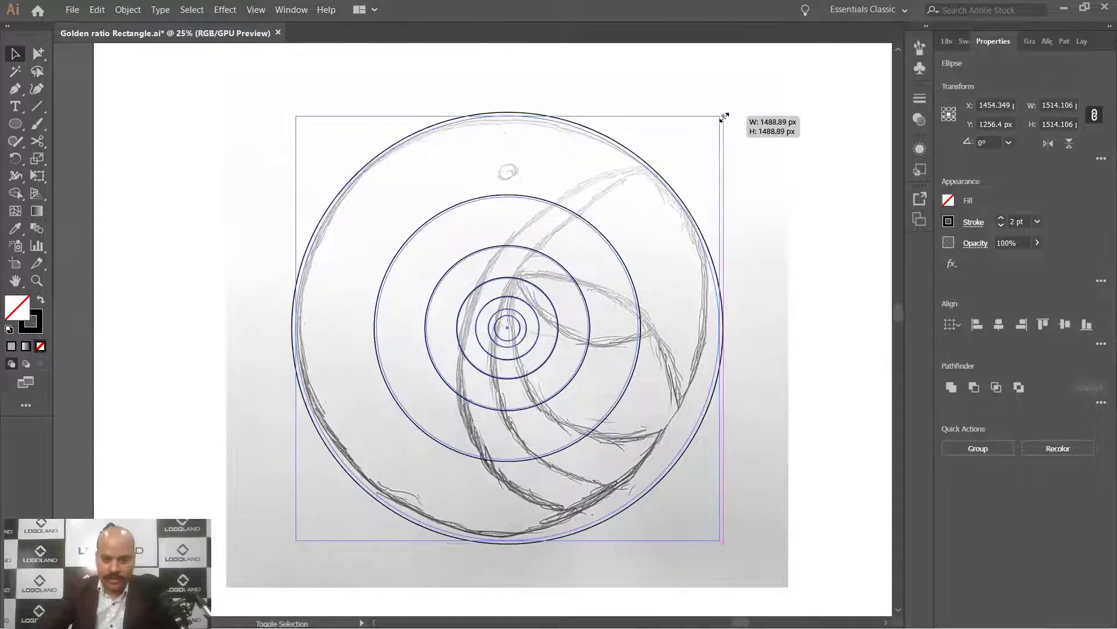
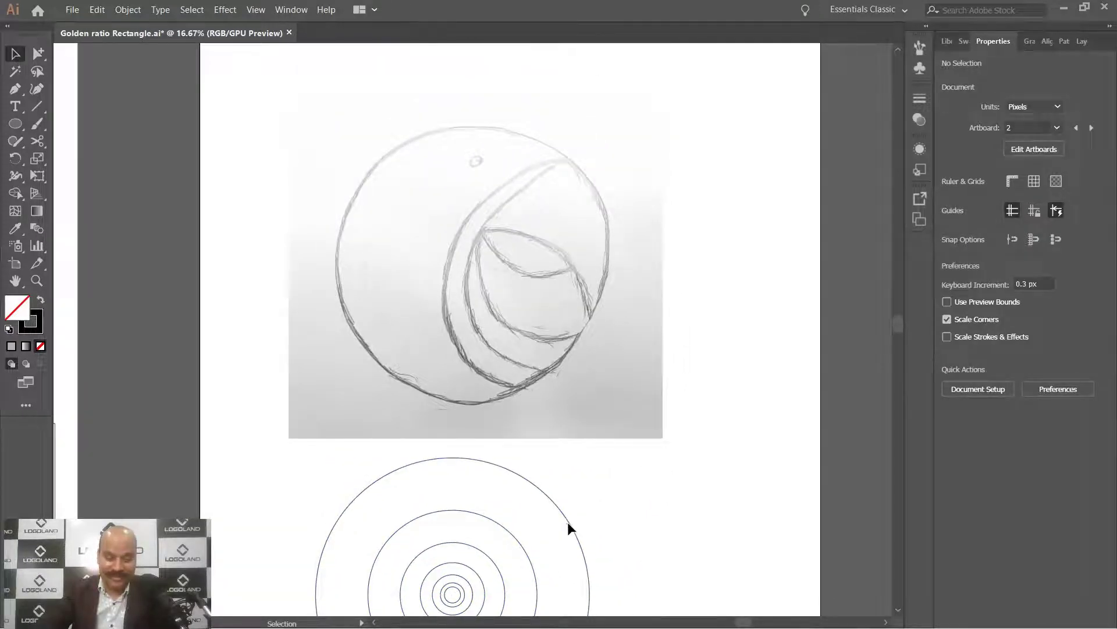
Place a copy of the largest ring over the sketch's outer circle outline
{"action": "scroll", "coordinate": [616, 518], "scroll_direction": "down", "scroll_amount": 2}
{"action": "left_click_drag", "start_coordinate": [571, 455], "coordinate": [691, 139]}
{"action": "left_click_drag", "start_coordinate": [716, 223], "coordinate": [738, 356]}
{"action": "scroll", "coordinate": [663, 296], "scroll_direction": "up", "scroll_amount": 1}
{"action": "mouse_move", "coordinate": [760, 283]}
{"action": "left_mouse_down"}
{"action": "mouse_move", "coordinate": [785, 277]}
{"action": "mouse_move", "coordinate": [563, 229]}
{"action": "mouse_move", "coordinate": [628, 247]}
{"action": "left_mouse_up"}
{"action": "key", "text": "ctrl+minus"}
{"action": "key", "text": "ctrl+minus"}
{"action": "key", "text": "ctrl+shift+a"}
Try pulling out a copy of the second-largest ring from the concentric set towards the sketch
{"action": "left_click_drag", "start_coordinate": [659, 367], "coordinate": [646, 339]}
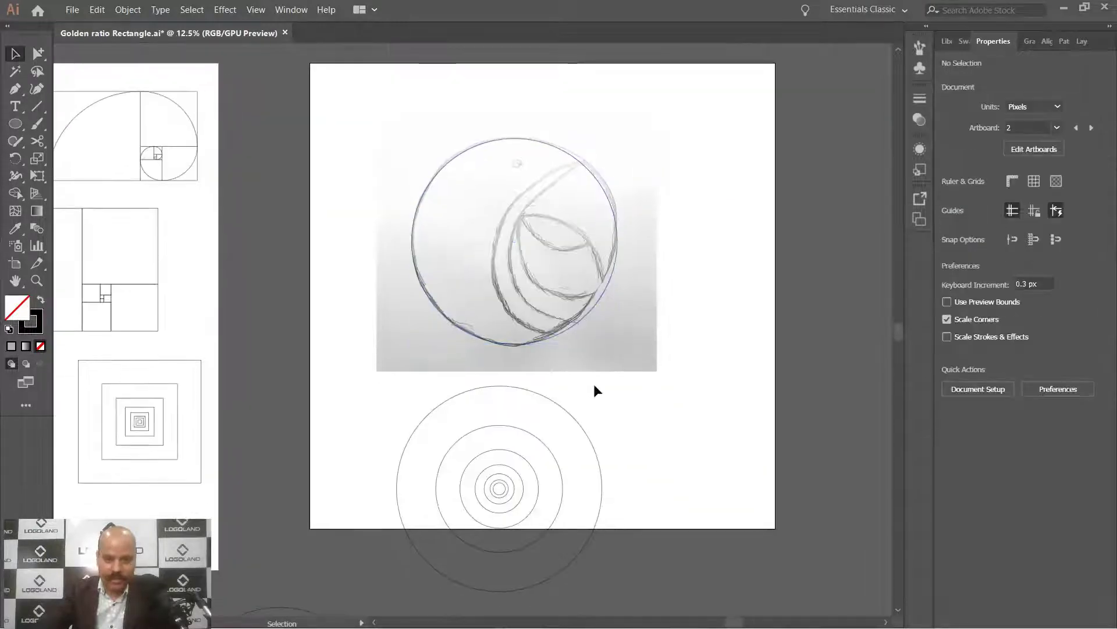
{"action": "left_click_drag", "start_coordinate": [585, 409], "coordinate": [555, 430]}
{"action": "mouse_move", "coordinate": [515, 466]}
{"action": "left_mouse_down"}
{"action": "mouse_move", "coordinate": [563, 317]}
{"action": "mouse_move", "coordinate": [669, 292]}
{"action": "mouse_move", "coordinate": [496, 142]}
{"action": "mouse_move", "coordinate": [518, 245]}
{"action": "mouse_move", "coordinate": [459, 169]}
{"action": "mouse_move", "coordinate": [707, 373]}
{"action": "left_mouse_up"}
{"action": "scroll", "coordinate": [662, 284], "scroll_direction": "up", "scroll_amount": 2}
{"action": "key", "text": "ctrl+z"}
{"action": "key", "text": "ctrl+z"}
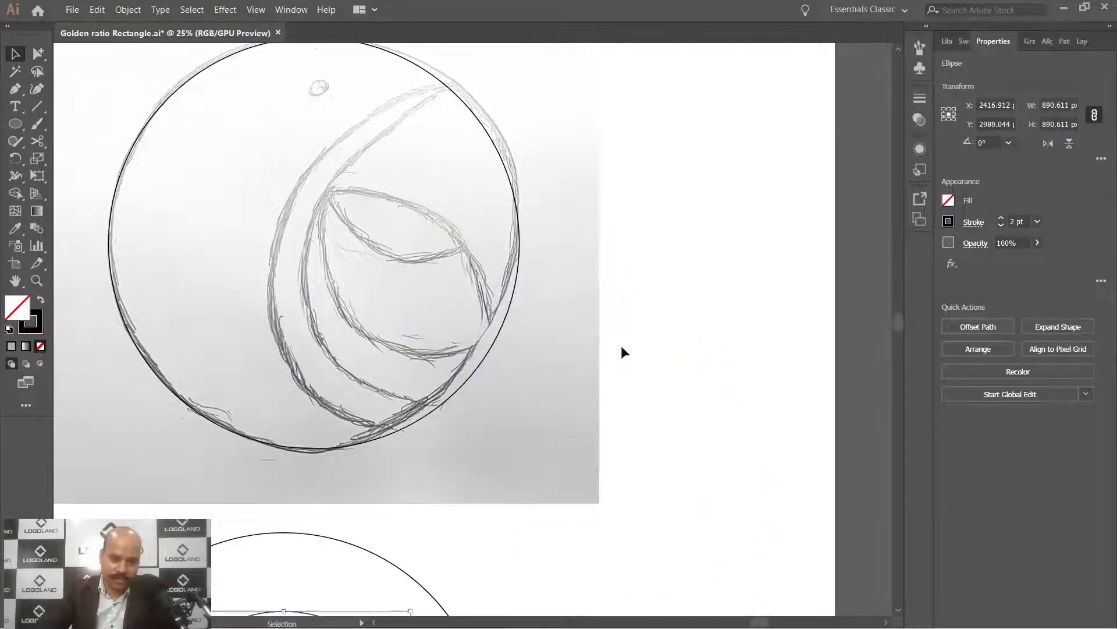
Place another copy of the largest circle so its edge follows the sketch's outer crescent curve
{"action": "left_click_drag", "start_coordinate": [511, 318], "coordinate": [585, 272]}
{"action": "scroll", "coordinate": [585, 272], "scroll_direction": "down", "scroll_amount": 2}
{"action": "mouse_move", "coordinate": [568, 443]}
{"action": "left_mouse_down"}
{"action": "mouse_move", "coordinate": [707, 317]}
{"action": "mouse_move", "coordinate": [731, 310]}
{"action": "left_mouse_up"}
{"action": "key", "text": "ctrl+plus"}
{"action": "left_click_drag", "start_coordinate": [645, 326], "coordinate": [511, 137]}
{"action": "left_click", "coordinate": [445, 274]}
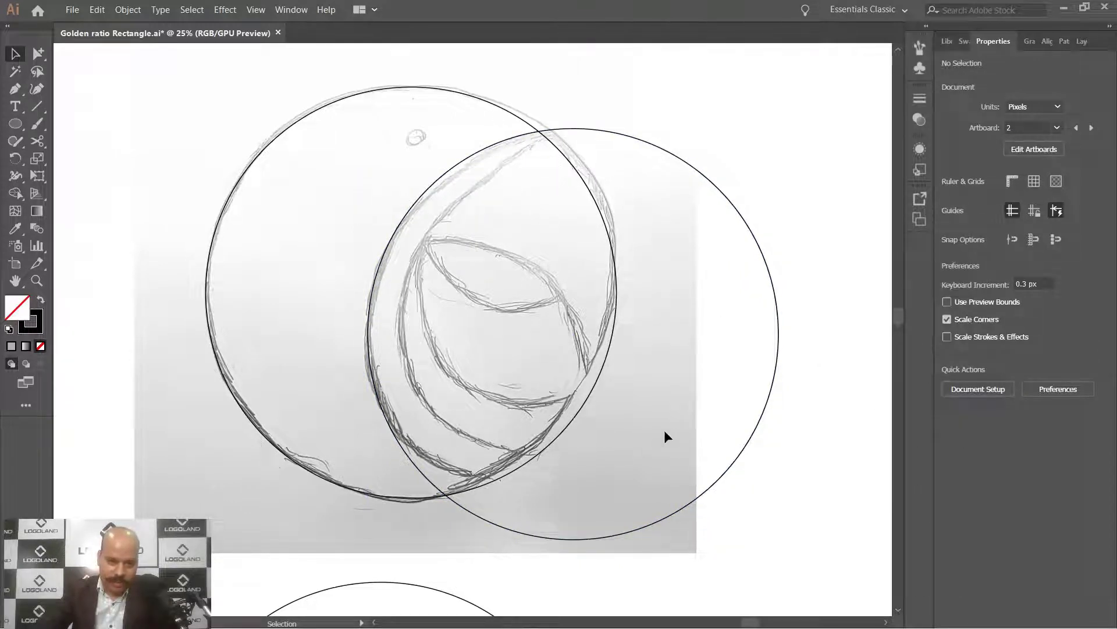
Place a third circle about 1442 px wide slightly beyond the crescent circle, with its edge along the sketch's inner crescent curve
{"action": "scroll", "coordinate": [645, 446], "scroll_direction": "right", "scroll_amount": 3}
{"action": "left_click_drag", "start_coordinate": [672, 238], "coordinate": [812, 249]}
{"action": "left_click_drag", "start_coordinate": [743, 175], "coordinate": [651, 150]}
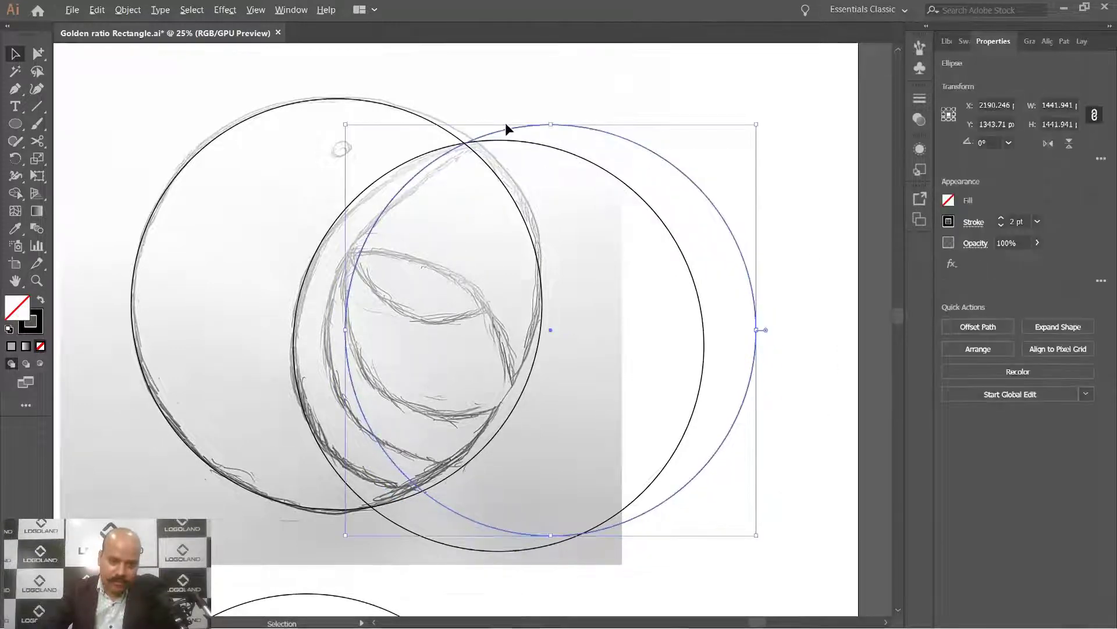
{"action": "scroll", "coordinate": [505, 122], "scroll_direction": "up", "scroll_amount": 2}
{"action": "scroll", "coordinate": [431, 185], "scroll_direction": "down", "scroll_amount": 2}
{"action": "scroll", "coordinate": [415, 382], "scroll_direction": "up", "scroll_amount": 1}
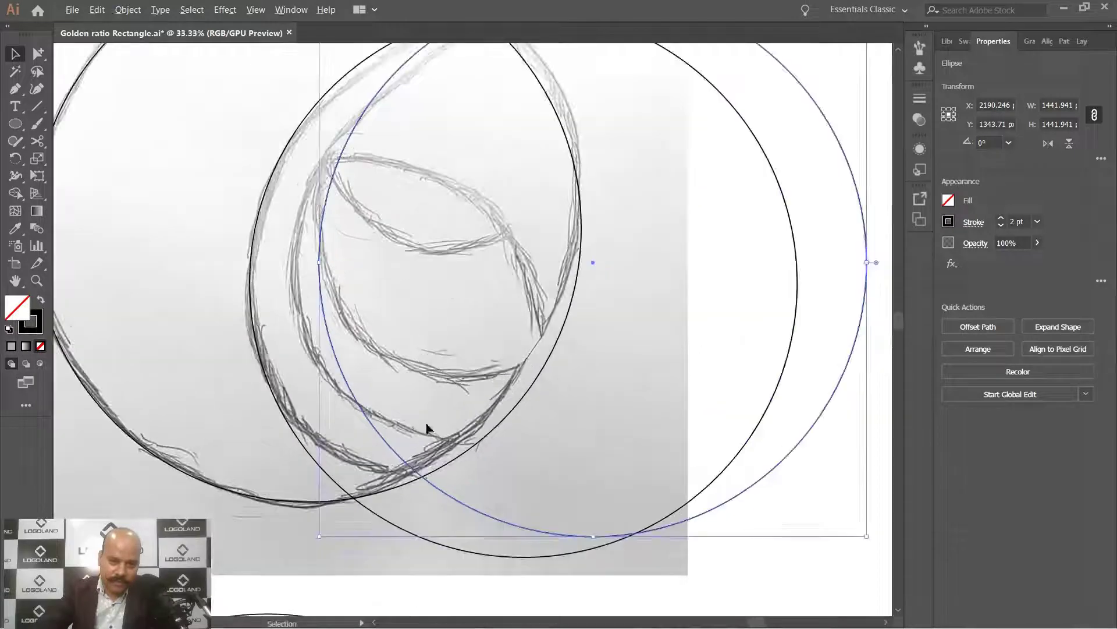
{"action": "scroll", "coordinate": [526, 464], "scroll_direction": "down", "scroll_amount": 1}
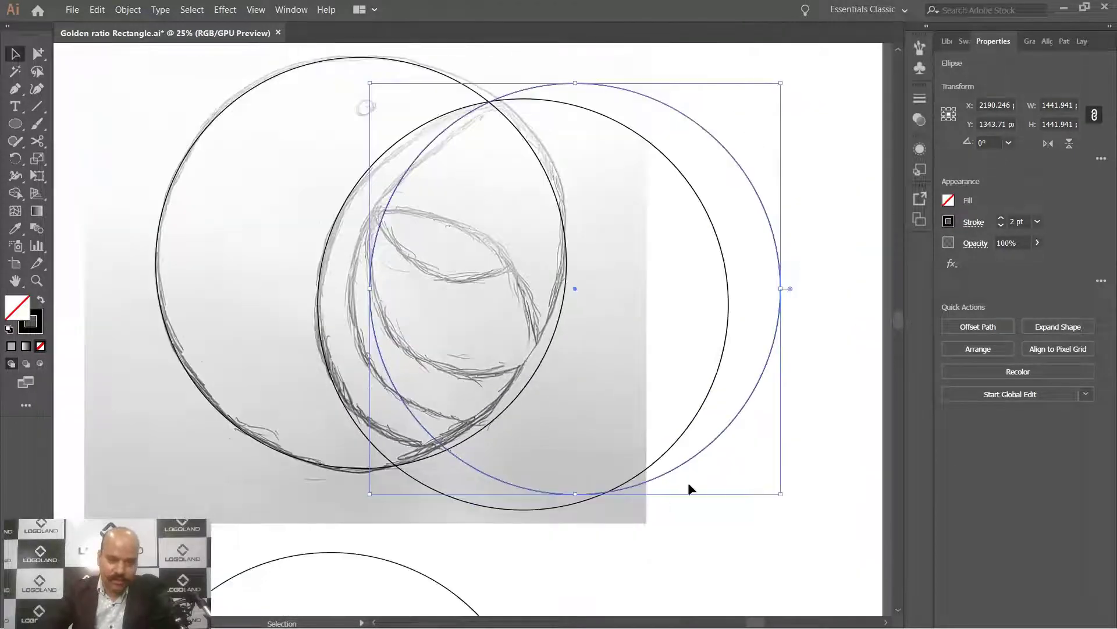
{"action": "left_click_drag", "start_coordinate": [688, 483], "coordinate": [621, 502]}
{"action": "left_click", "coordinate": [742, 255]}
{"action": "scroll", "coordinate": [358, 344], "scroll_direction": "up", "scroll_amount": 1}
{"action": "left_click_drag", "start_coordinate": [357, 344], "coordinate": [378, 376]}
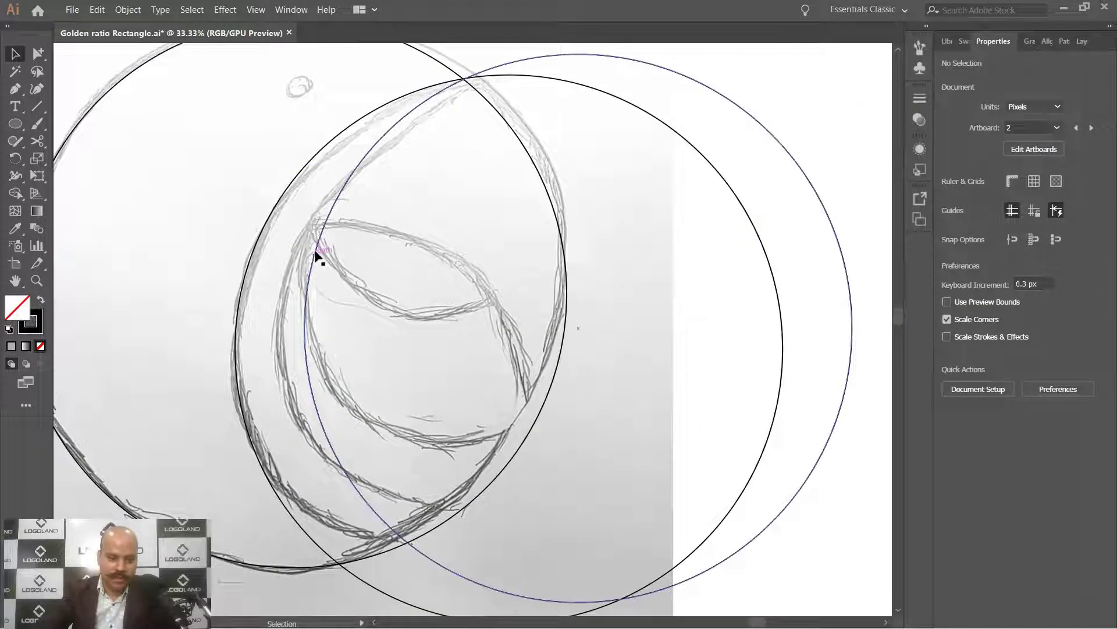
{"action": "scroll", "coordinate": [443, 378], "scroll_direction": "down", "scroll_amount": 1}
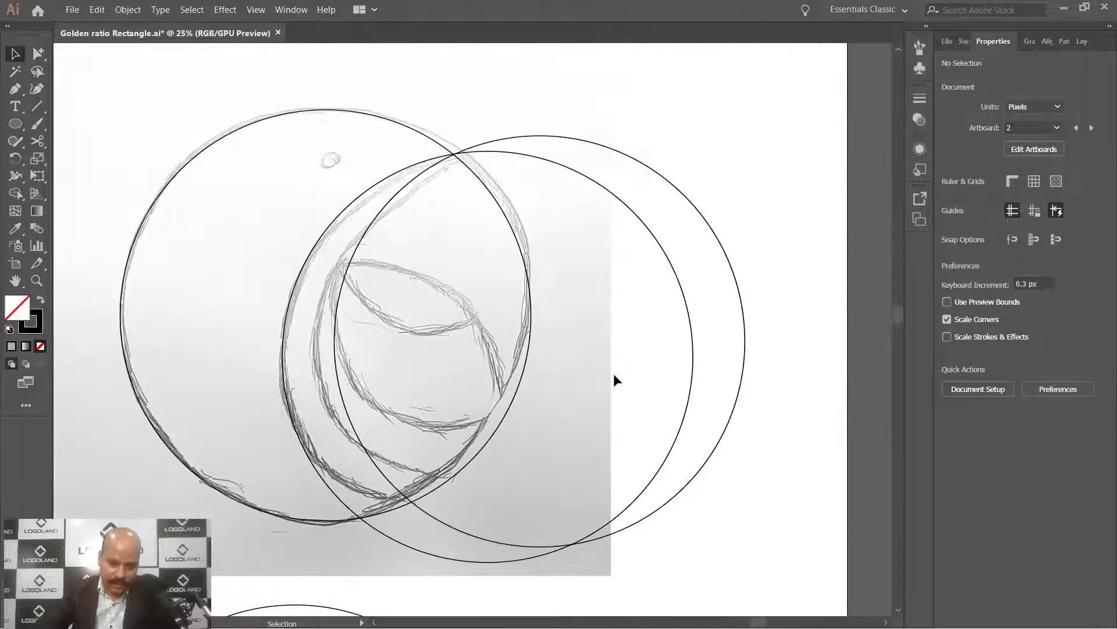
Place a copy of the second-largest concentric ring, about 891 px wide, over the inner shape of the sketch
{"action": "scroll", "coordinate": [585, 367], "scroll_direction": "down", "scroll_amount": 1}
{"action": "left_click_drag", "start_coordinate": [455, 476], "coordinate": [567, 139]}
{"action": "scroll", "coordinate": [567, 138], "scroll_direction": "up", "scroll_amount": 2}
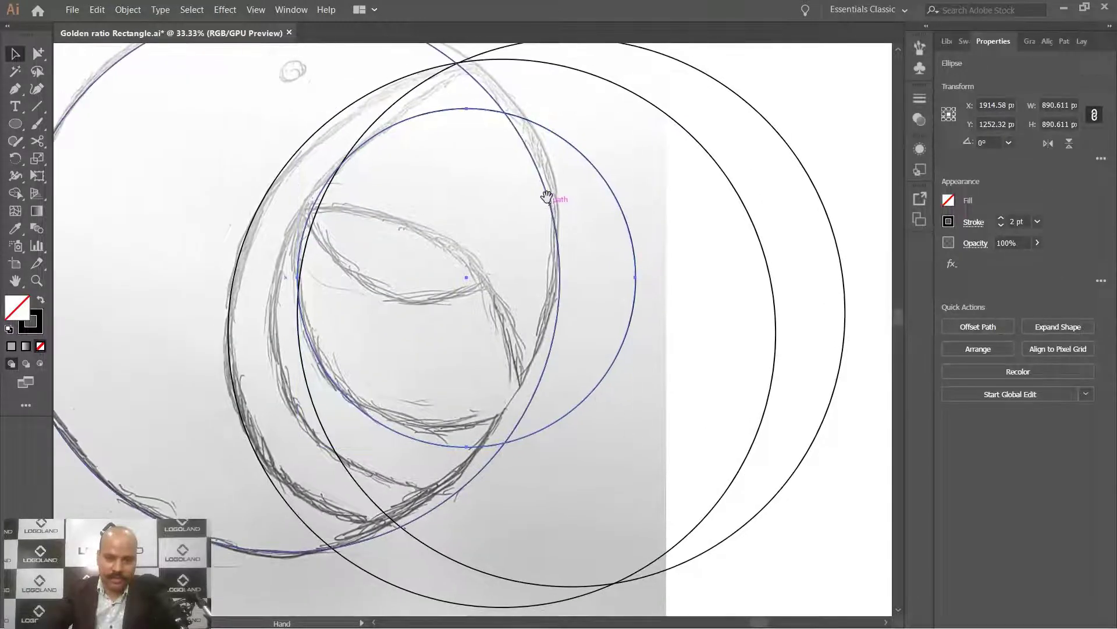
{"action": "scroll", "coordinate": [553, 187], "scroll_direction": "up", "scroll_amount": 1}
{"action": "left_click_drag", "start_coordinate": [566, 181], "coordinate": [600, 181]}
{"action": "mouse_move", "coordinate": [606, 120]}
{"action": "left_mouse_down"}
{"action": "mouse_move", "coordinate": [622, 101]}
{"action": "mouse_move", "coordinate": [611, 115]}
{"action": "left_mouse_up"}
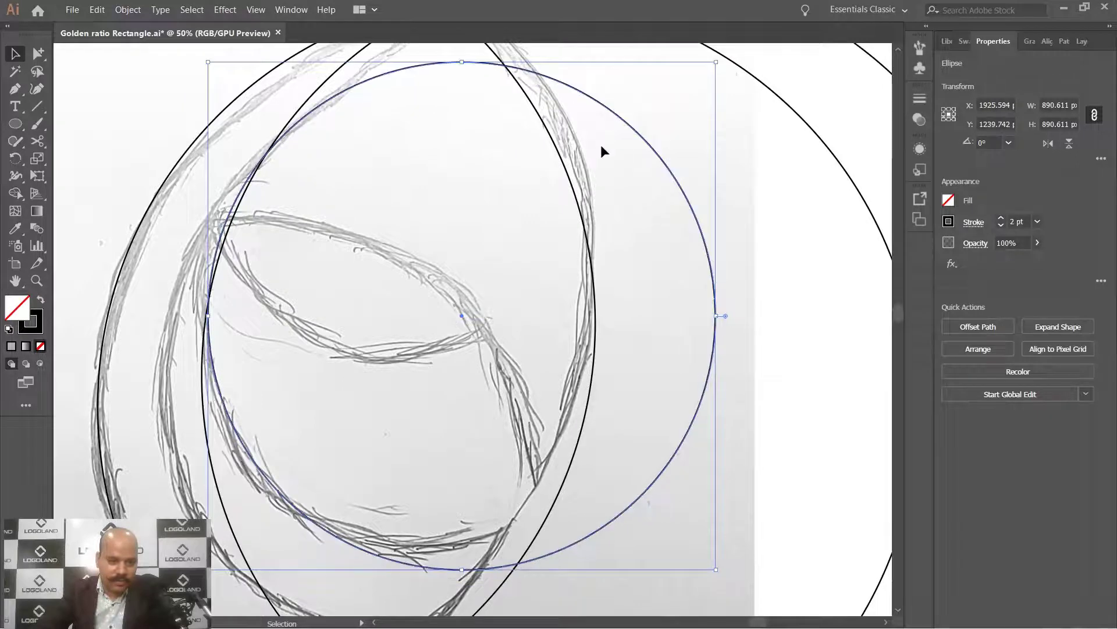
Fine-tune the copied circle's position so its edge runs along the left and lower curve of the inner shape
{"action": "left_click_drag", "start_coordinate": [547, 573], "coordinate": [613, 513]}
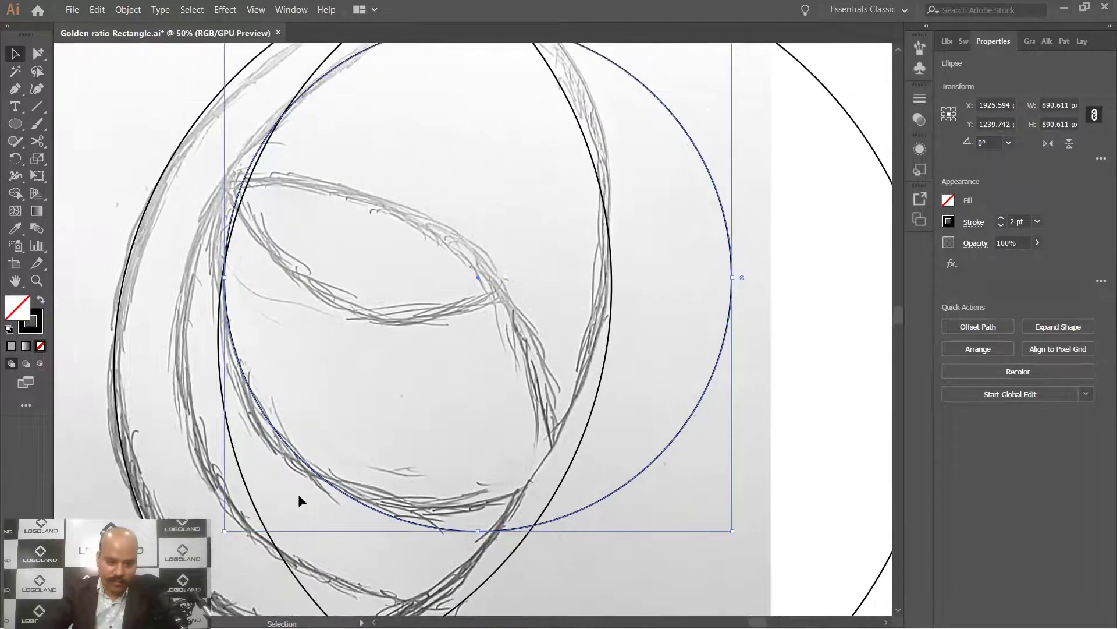
{"action": "left_click_drag", "start_coordinate": [328, 488], "coordinate": [350, 494]}
{"action": "scroll", "coordinate": [253, 187], "scroll_direction": "up", "scroll_amount": 1}
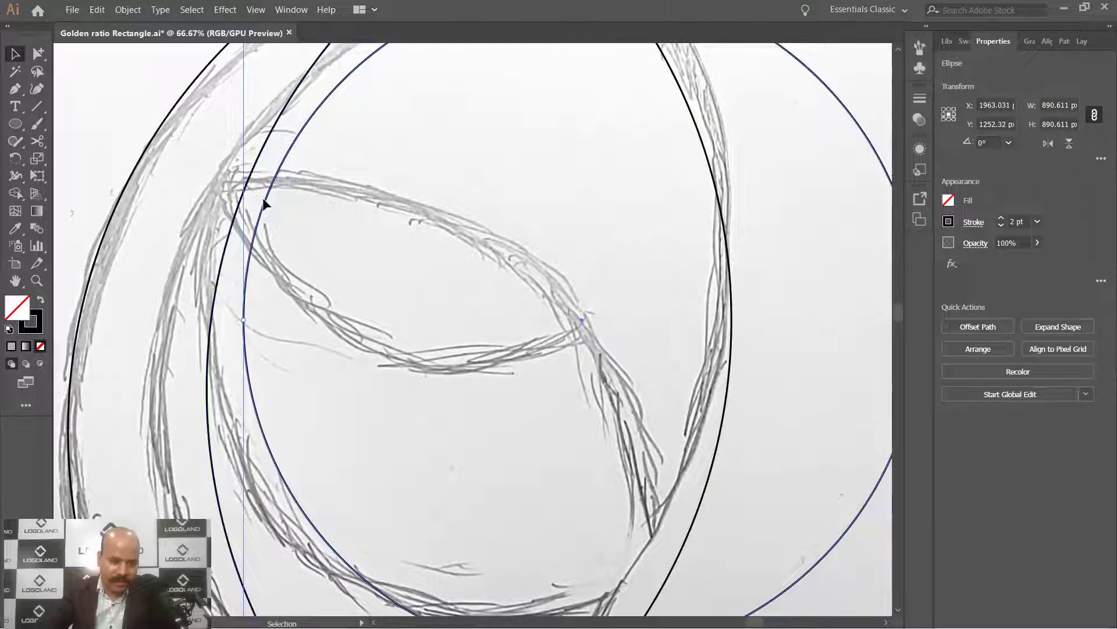
{"action": "left_click_drag", "start_coordinate": [265, 204], "coordinate": [242, 191]}
{"action": "scroll", "coordinate": [249, 201], "scroll_direction": "down", "scroll_amount": 2}
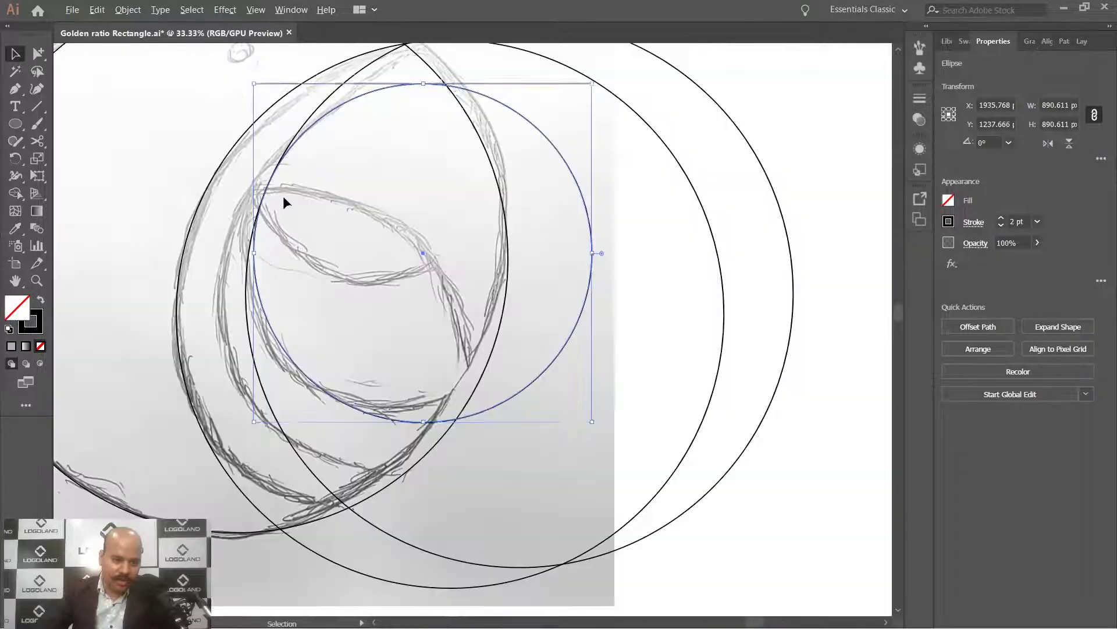
{"action": "left_click", "coordinate": [498, 476]}
Place another copy of the 891 px ring over the lower part of the sketch, crossing the leaf-shaped outline
{"action": "scroll", "coordinate": [502, 453], "scroll_direction": "down", "scroll_amount": 2}
{"action": "left_click_drag", "start_coordinate": [620, 350], "coordinate": [624, 354]}
{"action": "scroll", "coordinate": [525, 407], "scroll_direction": "up", "scroll_amount": 2}
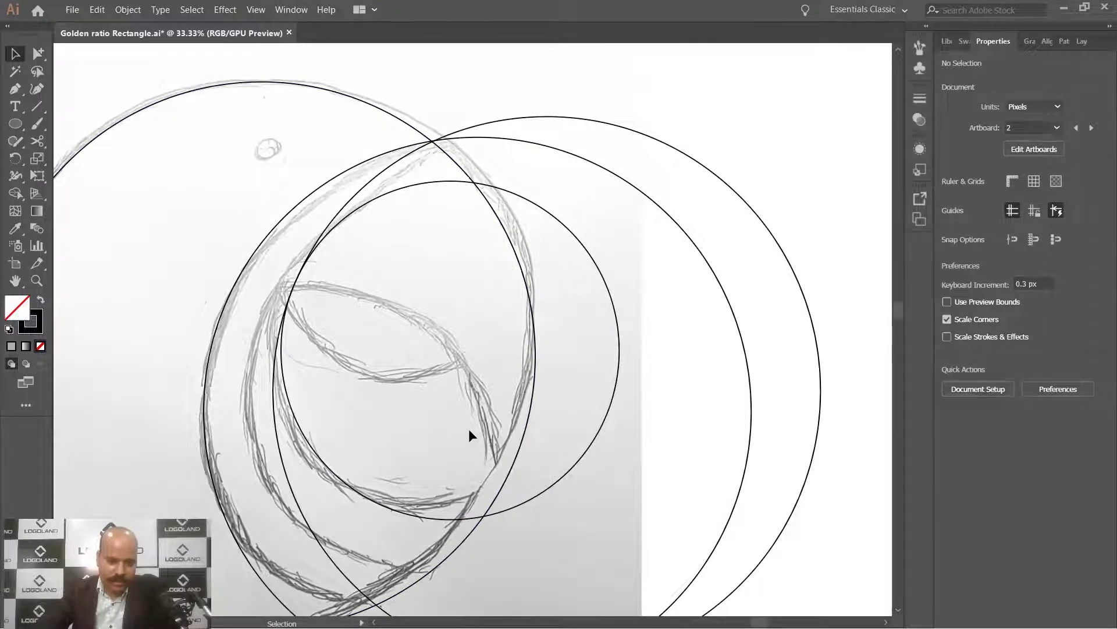
{"action": "left_click_drag", "start_coordinate": [415, 413], "coordinate": [386, 421]}
{"action": "scroll", "coordinate": [355, 310], "scroll_direction": "up", "scroll_amount": 1}
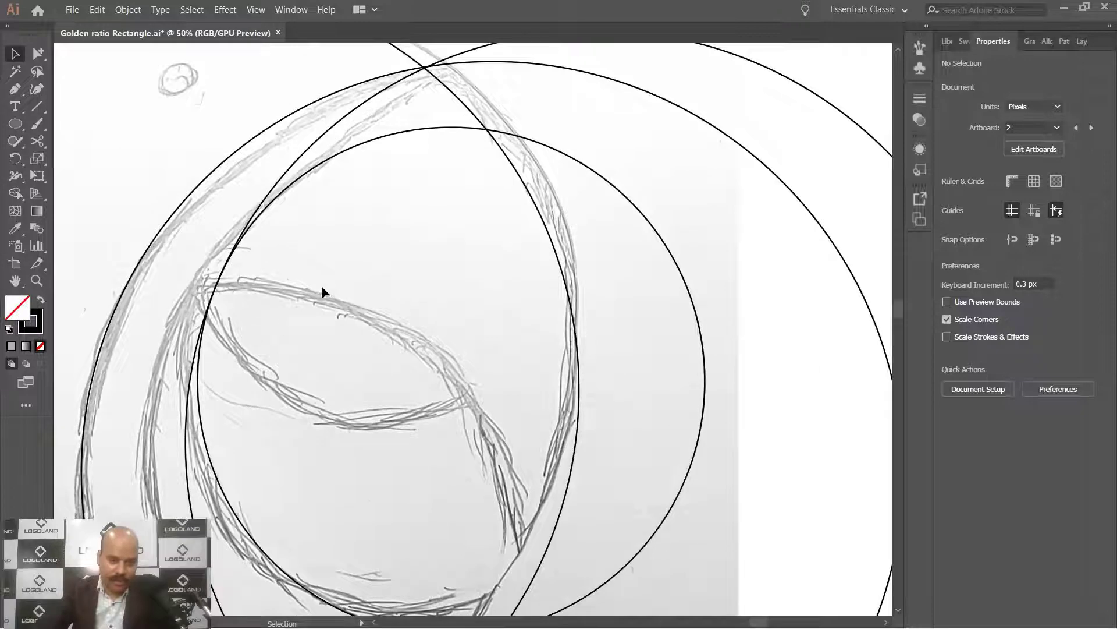
{"action": "scroll", "coordinate": [463, 333], "scroll_direction": "down", "scroll_amount": 2}
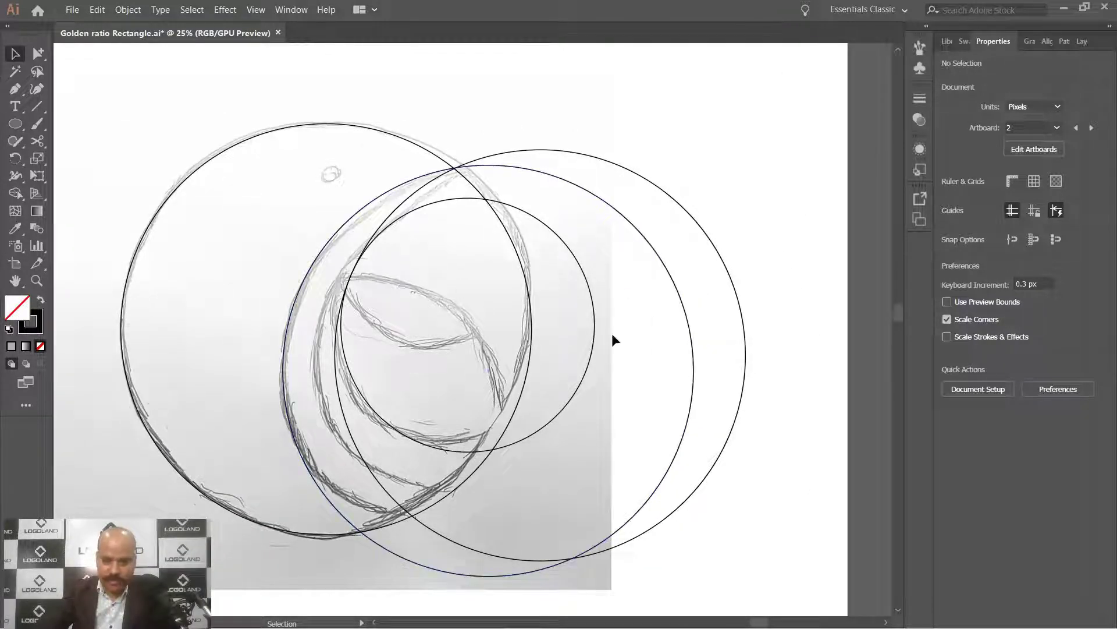
{"action": "left_click_drag", "start_coordinate": [426, 475], "coordinate": [453, 280]}
{"action": "scroll", "coordinate": [478, 330], "scroll_direction": "down", "scroll_amount": 1}
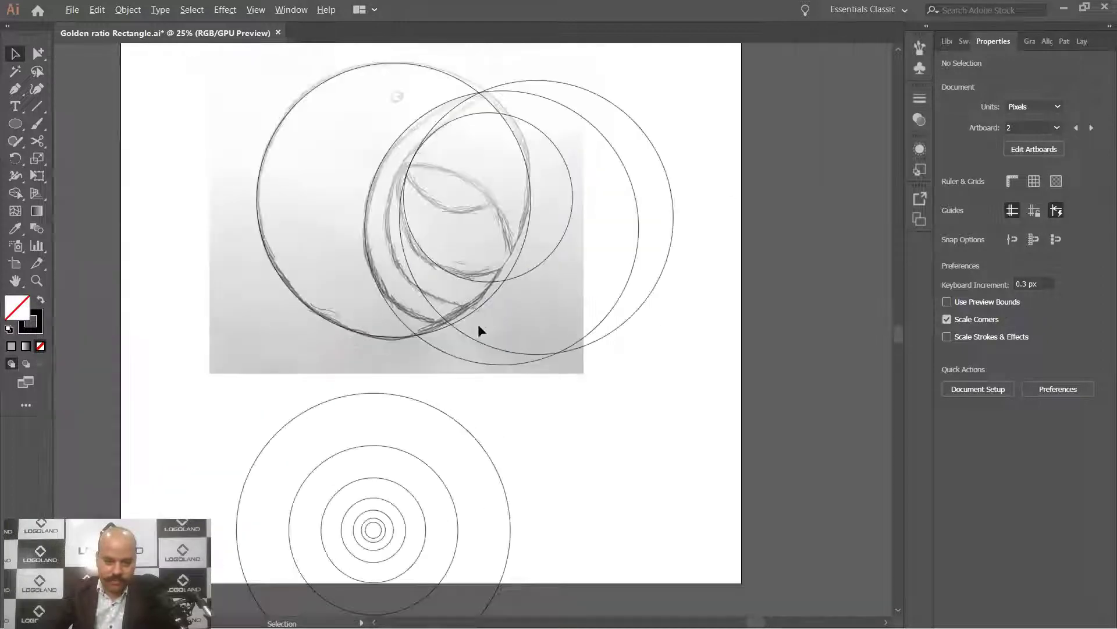
{"action": "left_click_drag", "start_coordinate": [444, 483], "coordinate": [448, 282]}
{"action": "scroll", "coordinate": [651, 344], "scroll_direction": "up", "scroll_amount": 1}
{"action": "scroll", "coordinate": [448, 283], "scroll_direction": "up", "scroll_amount": 2}
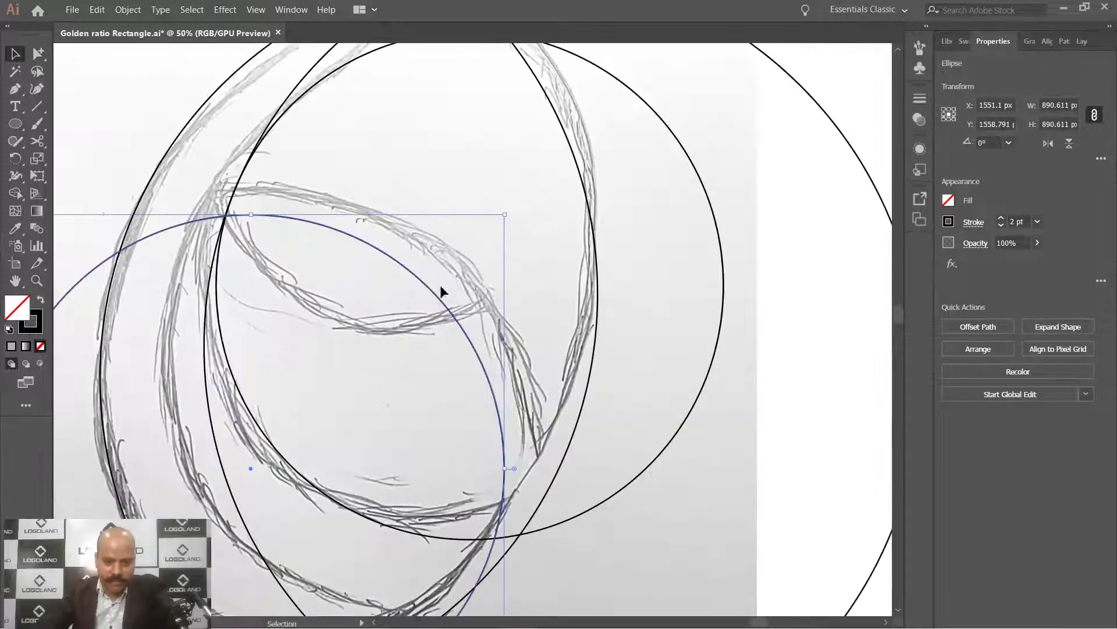
Move the lower 891 px circle towards the short curve that runs down from the leaf shape's right corner
{"action": "scroll", "coordinate": [444, 340], "scroll_direction": "down", "scroll_amount": 2}
{"action": "scroll", "coordinate": [460, 368], "scroll_direction": "up", "scroll_amount": 1}
{"action": "left_click_drag", "start_coordinate": [460, 368], "coordinate": [439, 345]}
{"action": "left_click_drag", "start_coordinate": [265, 329], "coordinate": [469, 335]}
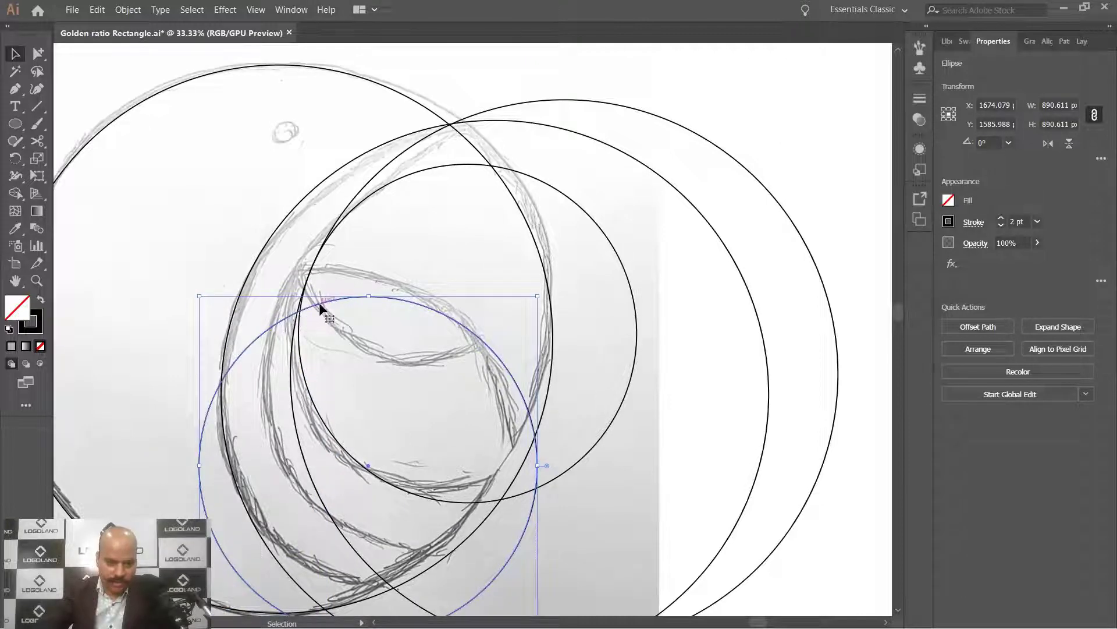
{"action": "left_click_drag", "start_coordinate": [506, 370], "coordinate": [499, 388]}
{"action": "scroll", "coordinate": [479, 316], "scroll_direction": "down", "scroll_amount": 1}
{"action": "scroll", "coordinate": [470, 340], "scroll_direction": "up", "scroll_amount": 2}
{"action": "left_click_drag", "start_coordinate": [452, 325], "coordinate": [458, 321]}
{"action": "scroll", "coordinate": [536, 454], "scroll_direction": "down", "scroll_amount": 2}
{"action": "scroll", "coordinate": [516, 381], "scroll_direction": "up", "scroll_amount": 2}
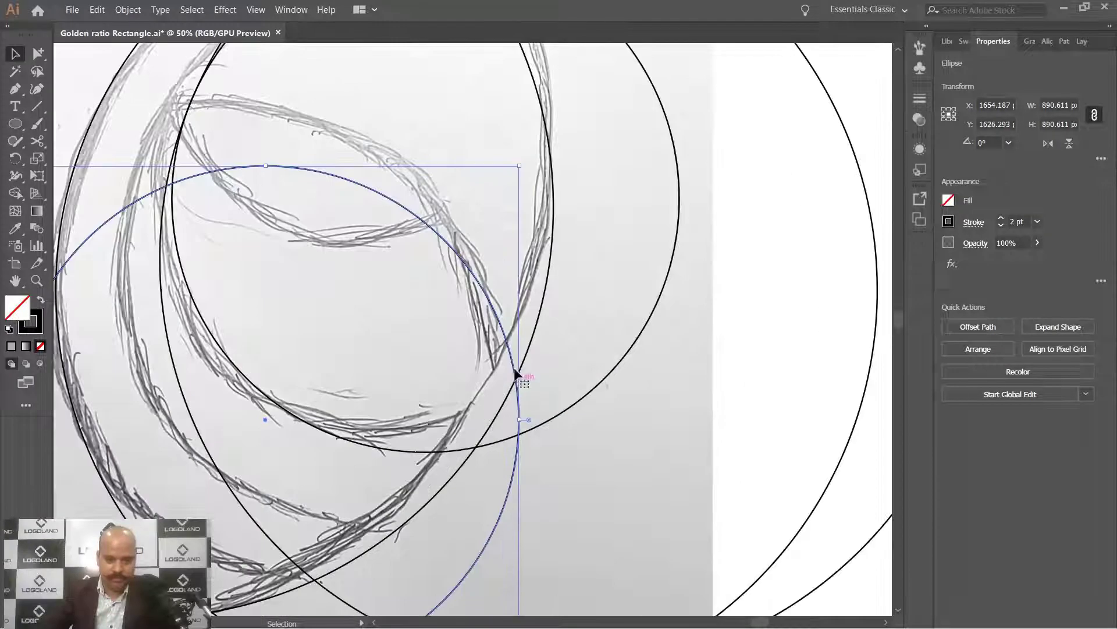
Nudge the lower circle until its edge follows the short curve between the leaf shape and the sketch's outer outline
{"action": "scroll", "coordinate": [516, 381], "scroll_direction": "down", "scroll_amount": 1}
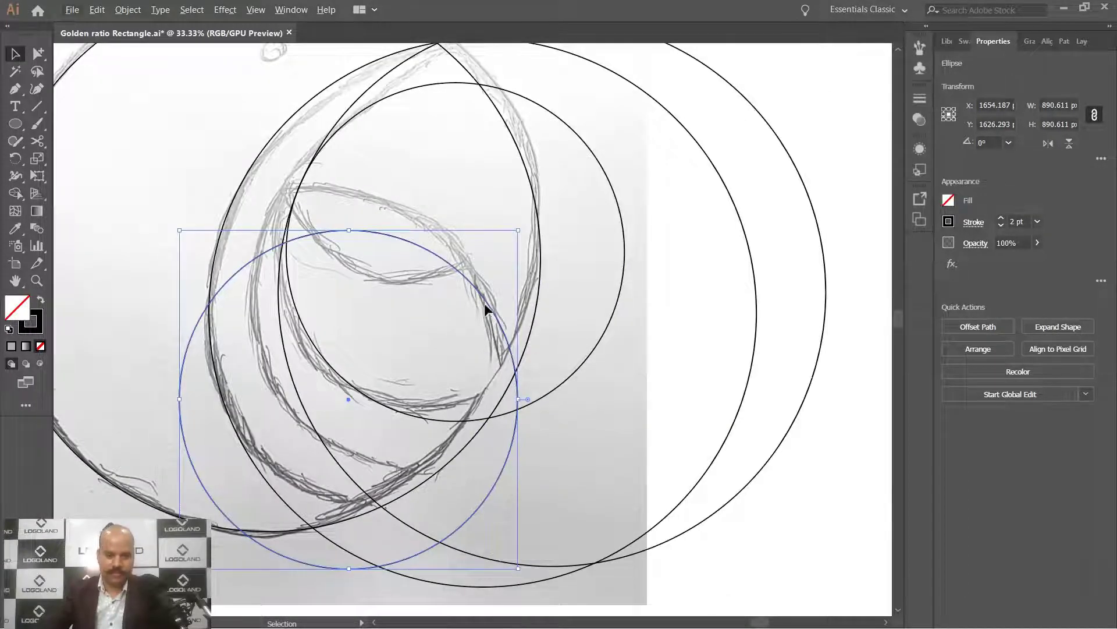
{"action": "left_click_drag", "start_coordinate": [483, 302], "coordinate": [481, 303]}
{"action": "scroll", "coordinate": [454, 333], "scroll_direction": "up", "scroll_amount": 1}
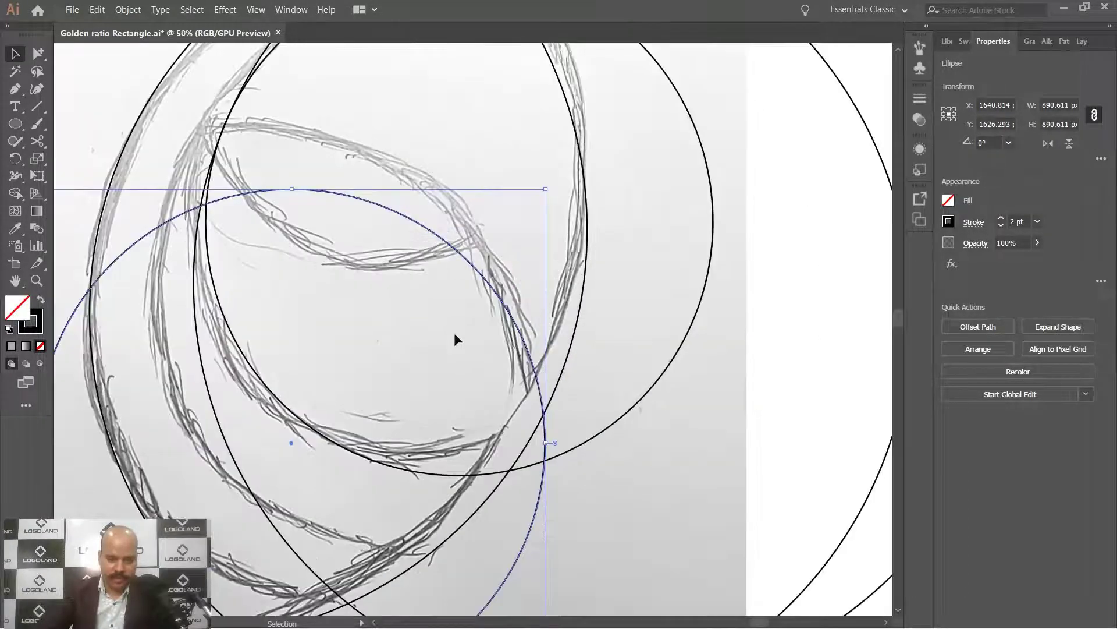
{"action": "left_click_drag", "start_coordinate": [357, 306], "coordinate": [402, 314]}
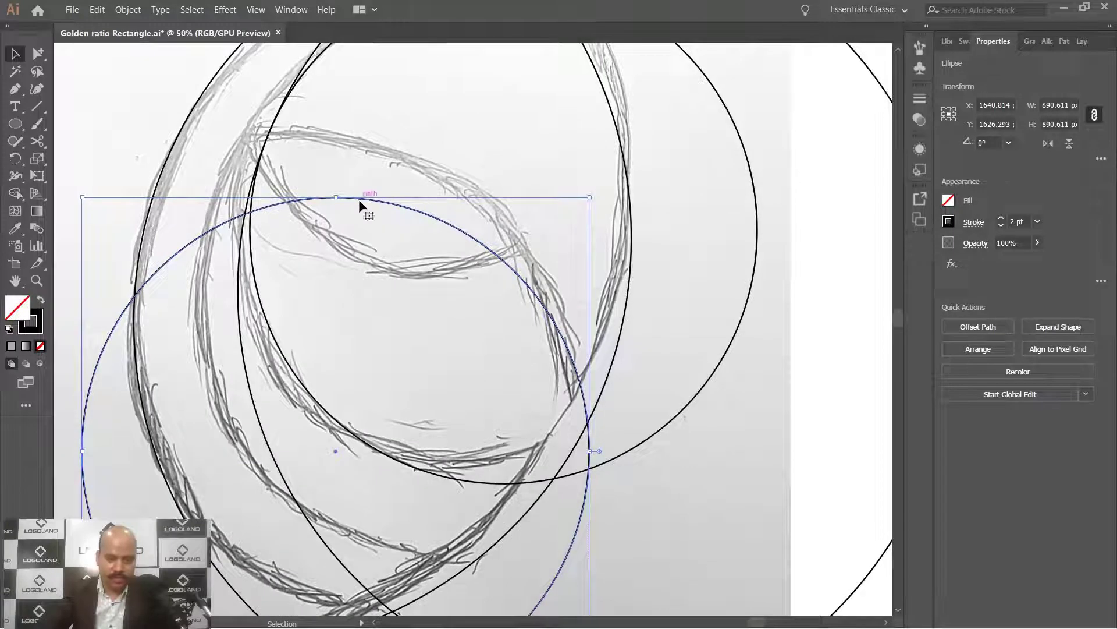
{"action": "left_click_drag", "start_coordinate": [359, 201], "coordinate": [365, 204]}
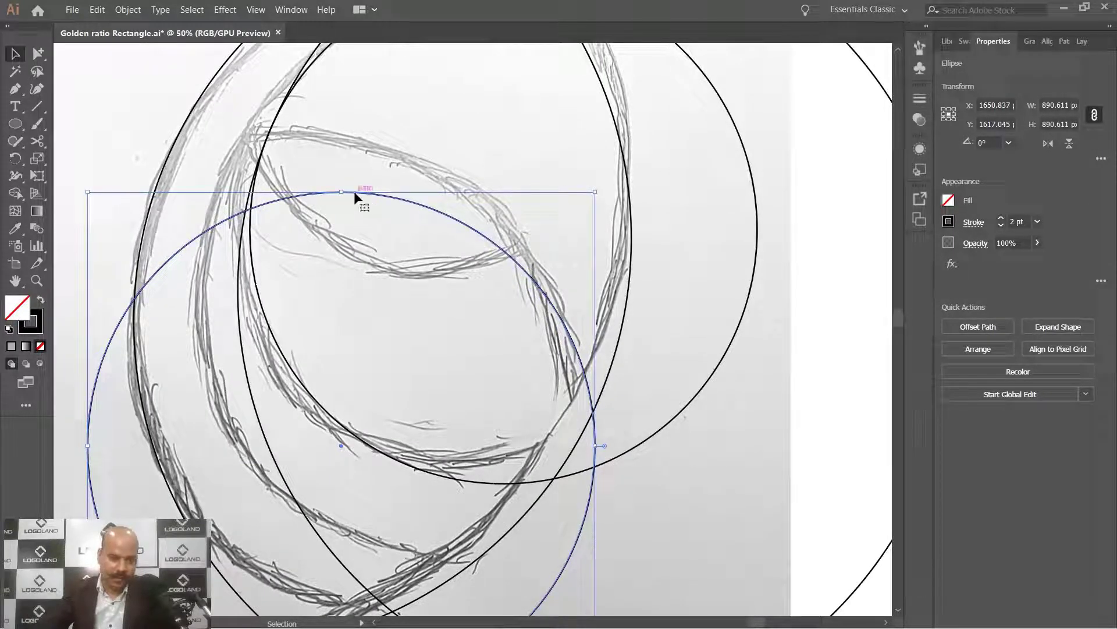
Examine how the two 891 px circles line up with the sketch's inner outlines
{"action": "scroll", "coordinate": [479, 302], "scroll_direction": "down", "scroll_amount": 2}
{"action": "scroll", "coordinate": [465, 302], "scroll_direction": "up", "scroll_amount": 2}
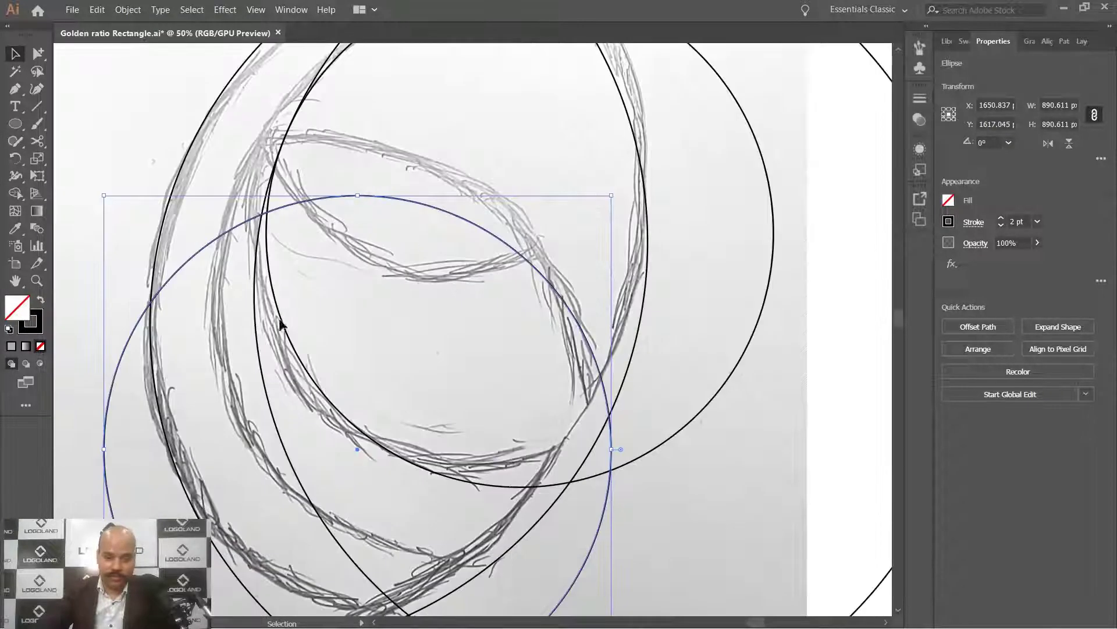
{"action": "scroll", "coordinate": [394, 300], "scroll_direction": "down", "scroll_amount": 2}
{"action": "scroll", "coordinate": [378, 263], "scroll_direction": "up", "scroll_amount": 2}
{"action": "scroll", "coordinate": [489, 349], "scroll_direction": "down", "scroll_amount": 1}
{"action": "left_click", "coordinate": [438, 330]}
{"action": "left_click_drag", "start_coordinate": [483, 259], "coordinate": [471, 314]}
{"action": "scroll", "coordinate": [473, 317], "scroll_direction": "down", "scroll_amount": 2}
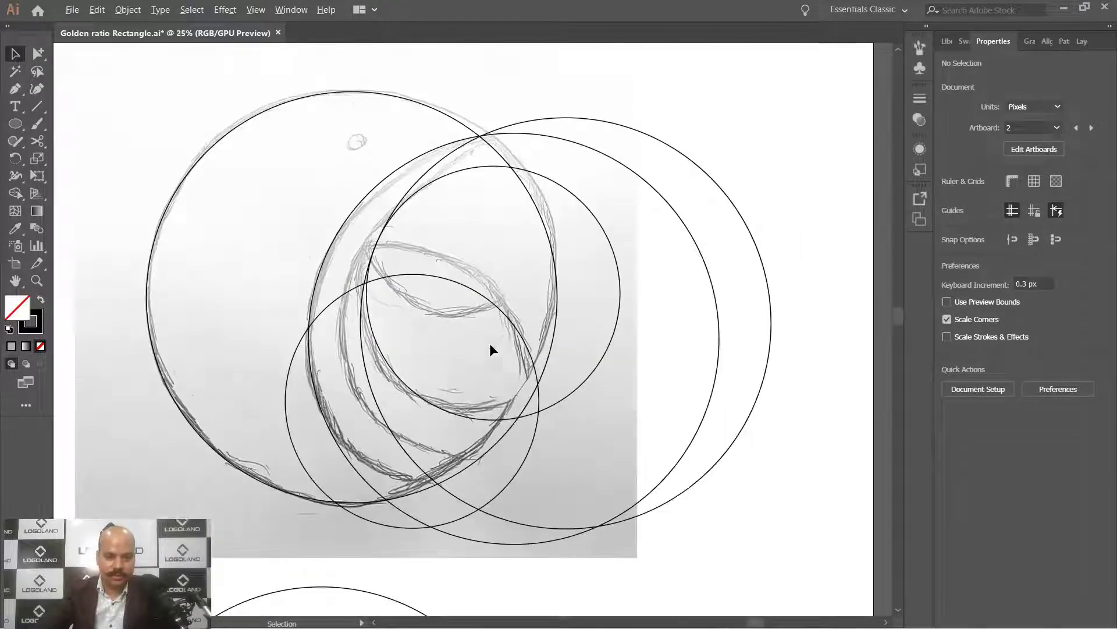
Place a copy of the third-largest concentric ring, about 551 px wide, over the leaf shape in the sketch
{"action": "scroll", "coordinate": [487, 341], "scroll_direction": "up", "scroll_amount": 2}
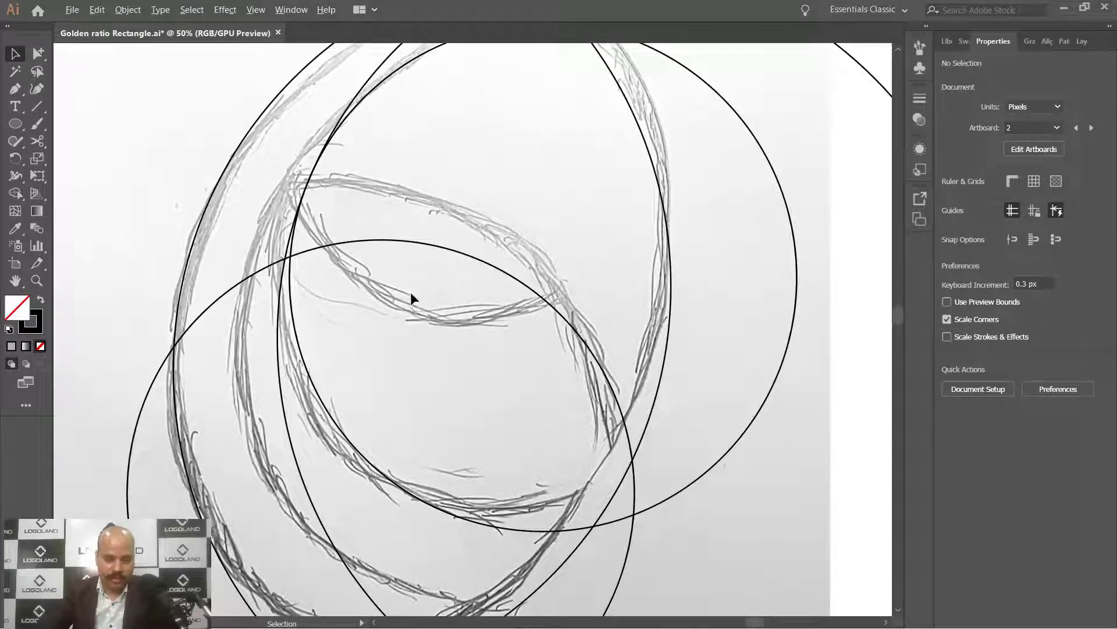
{"action": "scroll", "coordinate": [410, 292], "scroll_direction": "up", "scroll_amount": 1}
{"action": "left_click_drag", "start_coordinate": [402, 320], "coordinate": [391, 366]}
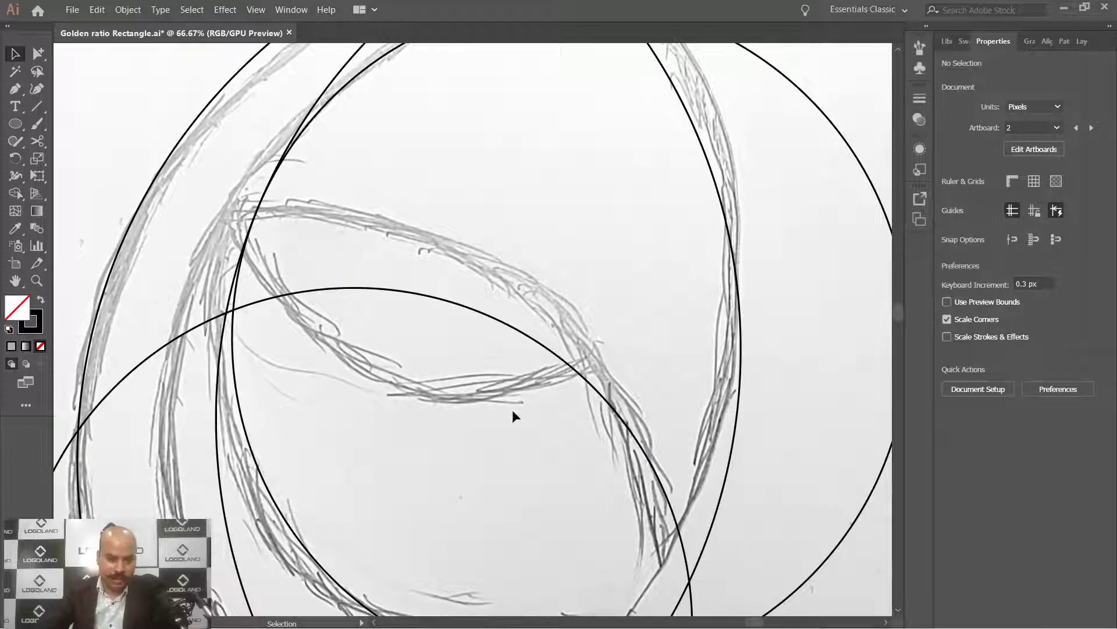
{"action": "scroll", "coordinate": [523, 379], "scroll_direction": "down", "scroll_amount": 1}
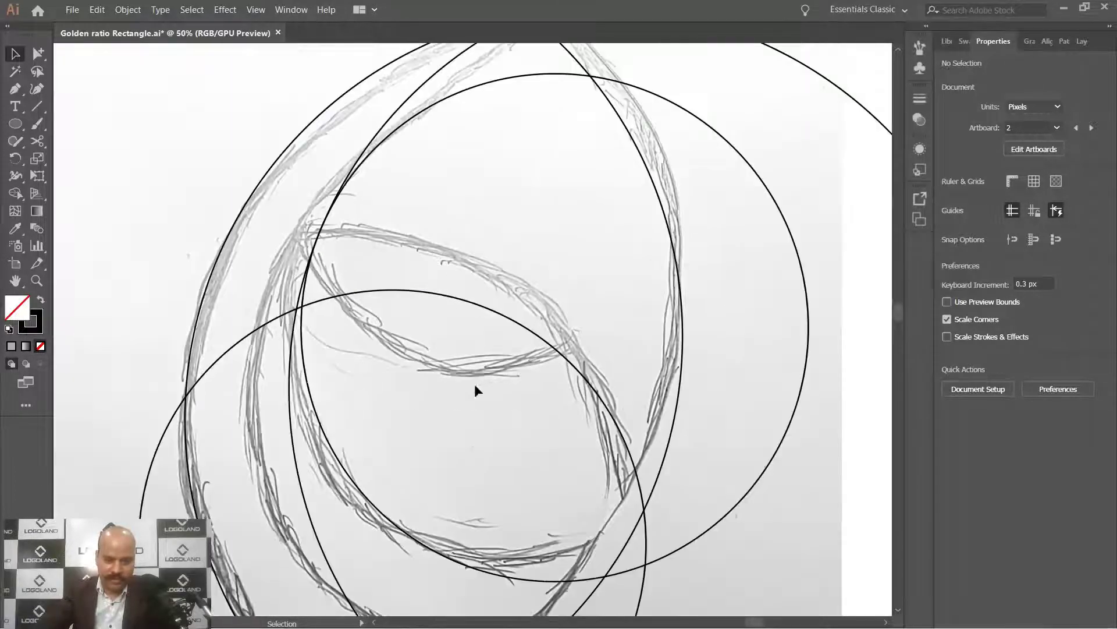
{"action": "scroll", "coordinate": [460, 326], "scroll_direction": "down", "scroll_amount": 2}
{"action": "scroll", "coordinate": [440, 282], "scroll_direction": "down", "scroll_amount": 3}
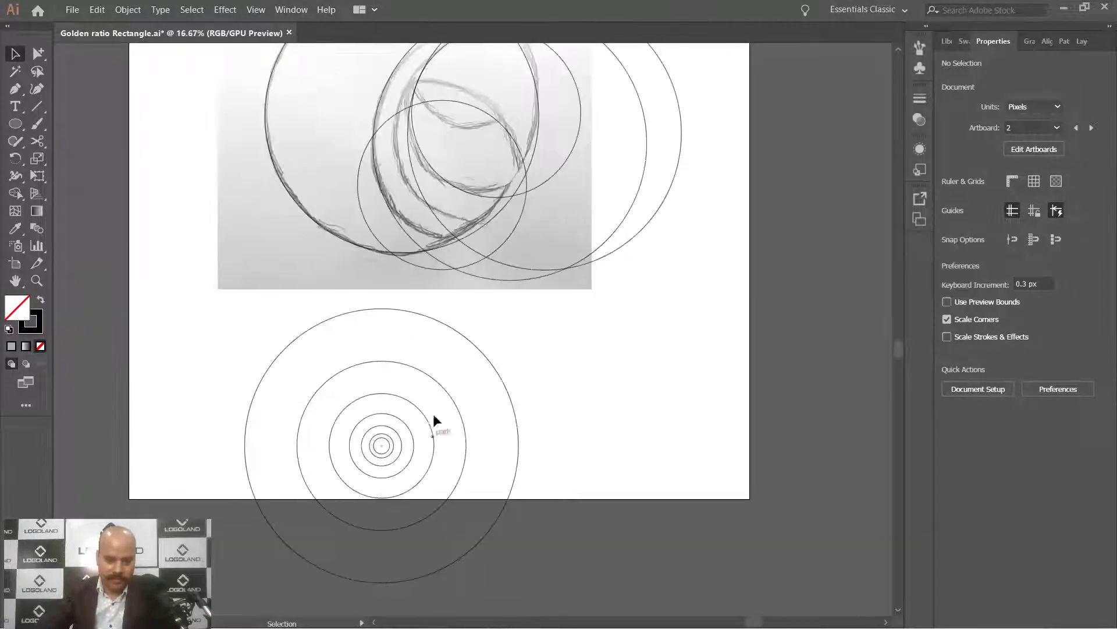
{"action": "left_click_drag", "start_coordinate": [386, 491], "coordinate": [602, 315]}
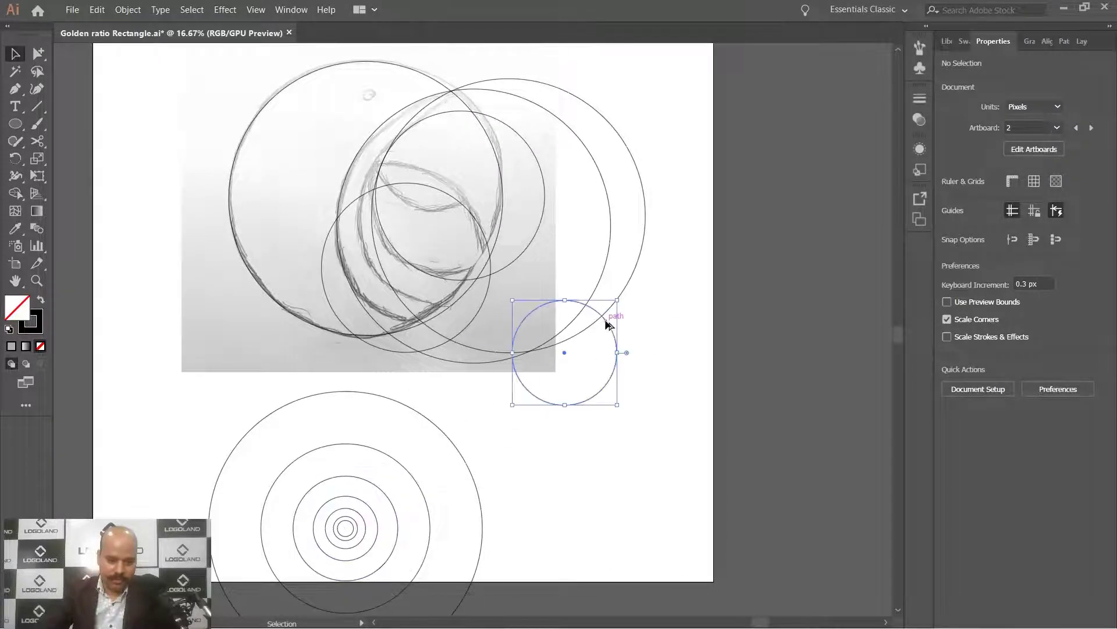
{"action": "scroll", "coordinate": [602, 314], "scroll_direction": "up", "scroll_amount": 2}
{"action": "left_click_drag", "start_coordinate": [695, 487], "coordinate": [427, 99]}
{"action": "scroll", "coordinate": [401, 182], "scroll_direction": "up", "scroll_amount": 2}
Align the 551 px circle so its bottom edge follows the leaf shape's lower curve
{"action": "left_click_drag", "start_coordinate": [402, 182], "coordinate": [726, 345]}
{"action": "scroll", "coordinate": [535, 236], "scroll_direction": "down", "scroll_amount": 2}
{"action": "scroll", "coordinate": [550, 230], "scroll_direction": "up", "scroll_amount": 1}
{"action": "left_click_drag", "start_coordinate": [494, 385], "coordinate": [359, 323]}
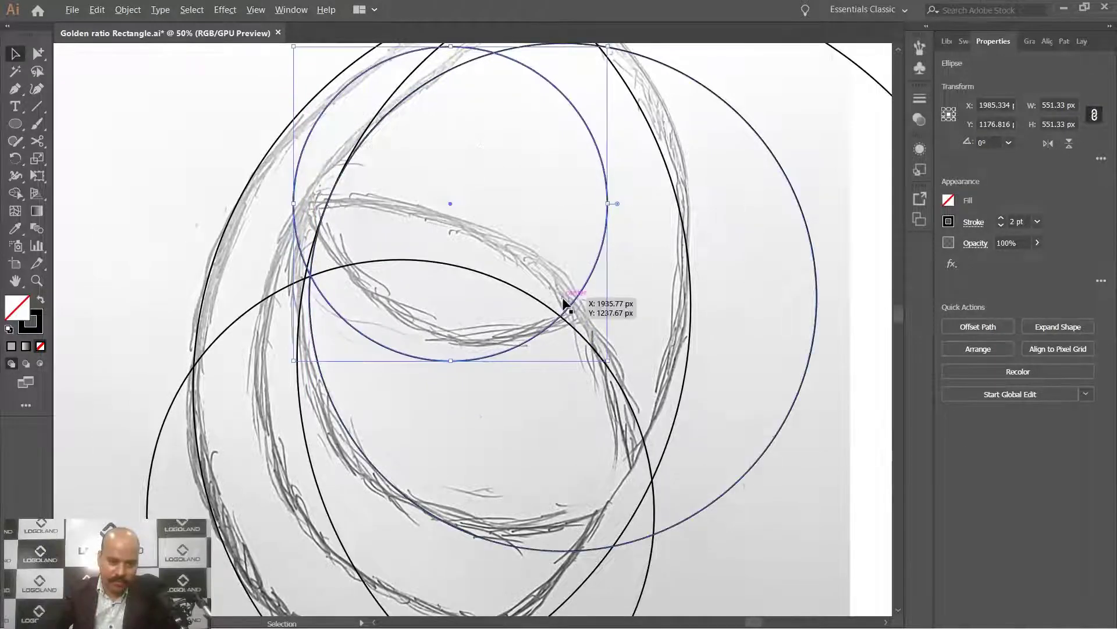
{"action": "scroll", "coordinate": [563, 299], "scroll_direction": "down", "scroll_amount": 2}
{"action": "left_click", "coordinate": [683, 435]}
{"action": "scroll", "coordinate": [456, 311], "scroll_direction": "up", "scroll_amount": 2}
{"action": "left_click", "coordinate": [535, 343]}
Shift the upper 891 px circle slightly down and left so its edge meets the left curve of the inner shape
{"action": "scroll", "coordinate": [541, 335], "scroll_direction": "down", "scroll_amount": 3, "text": "alt"}
{"action": "scroll", "coordinate": [582, 320], "scroll_direction": "up", "scroll_amount": 3, "text": "alt"}
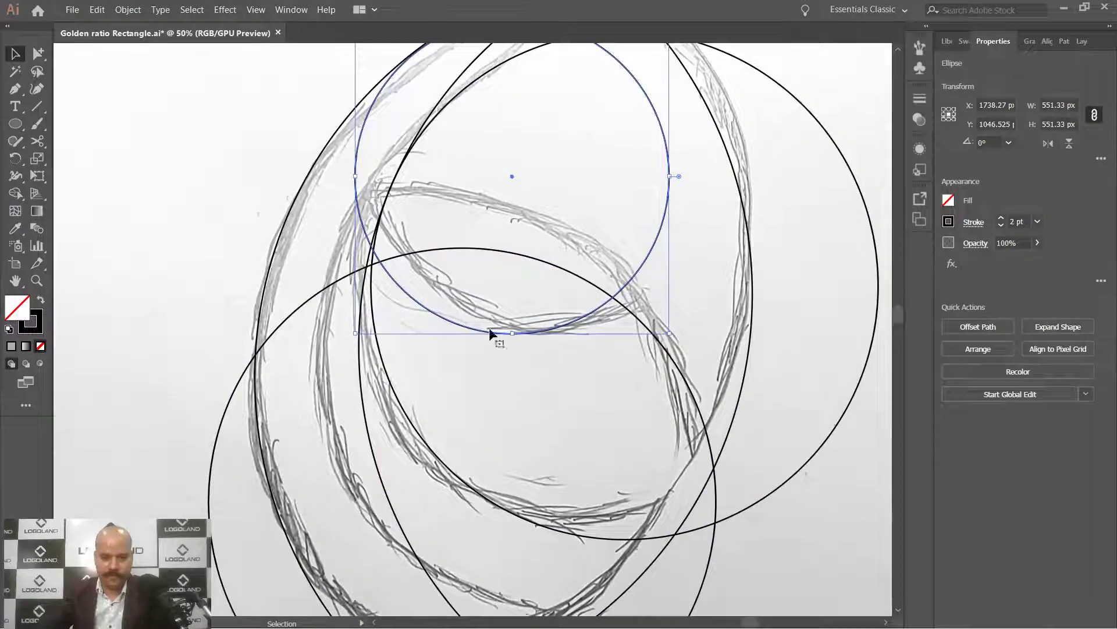
{"action": "scroll", "coordinate": [396, 278], "scroll_direction": "up", "scroll_amount": 1, "text": "alt"}
{"action": "scroll", "coordinate": [395, 285], "scroll_direction": "down", "scroll_amount": 3, "text": "alt"}
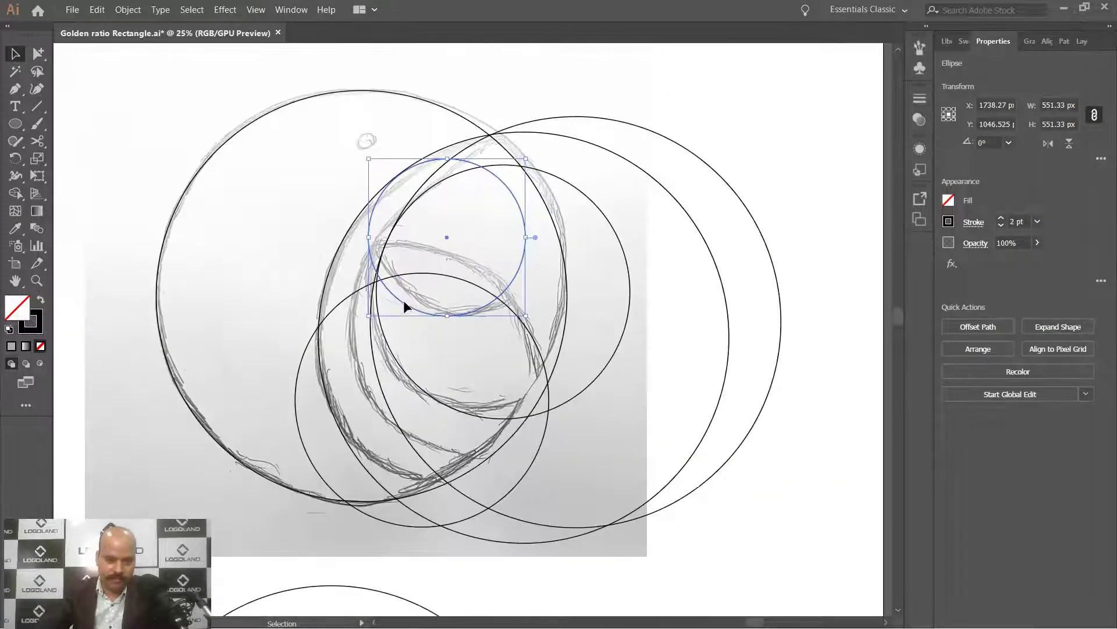
{"action": "scroll", "coordinate": [401, 321], "scroll_direction": "up", "scroll_amount": 1, "text": "alt"}
{"action": "scroll", "coordinate": [398, 348], "scroll_direction": "up", "scroll_amount": 1, "text": "alt"}
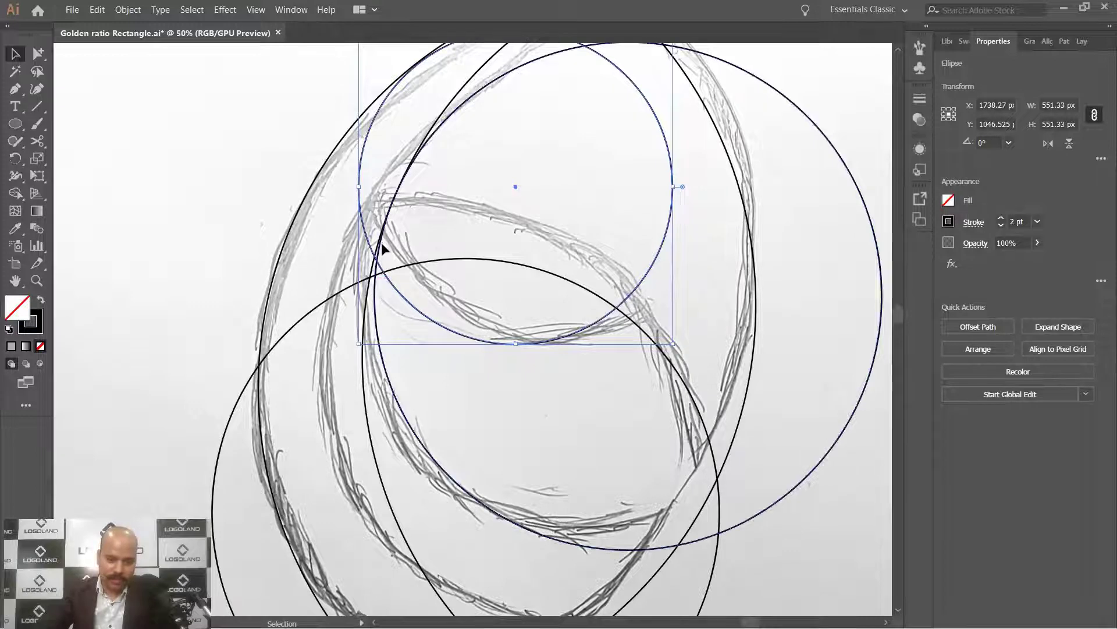
{"action": "scroll", "coordinate": [372, 288], "scroll_direction": "up", "scroll_amount": 2, "text": "alt"}
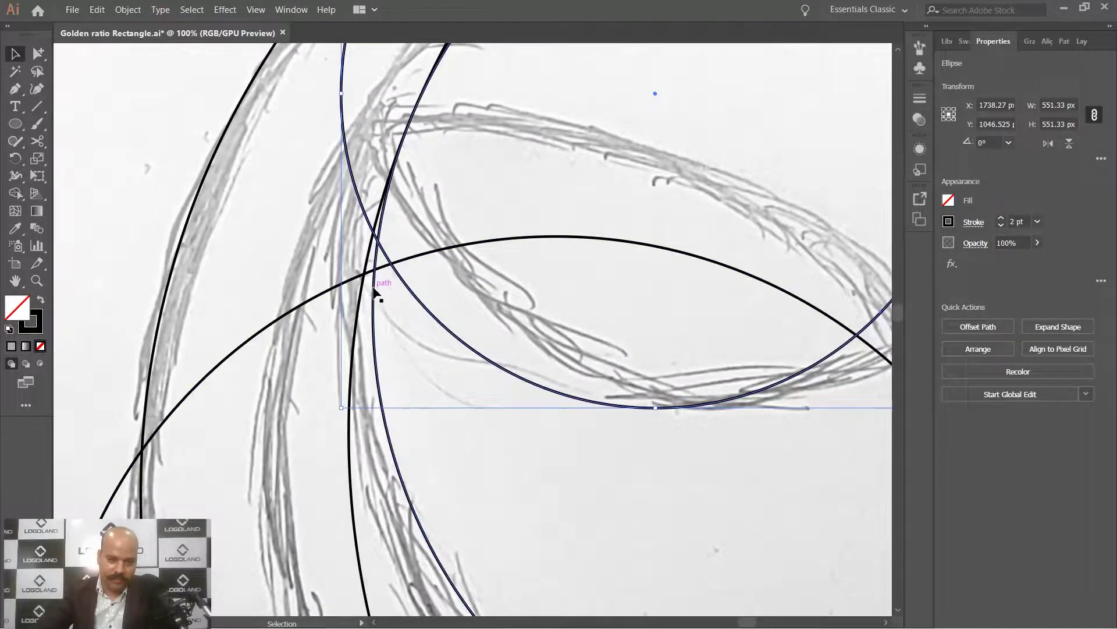
{"action": "left_click", "coordinate": [375, 291]}
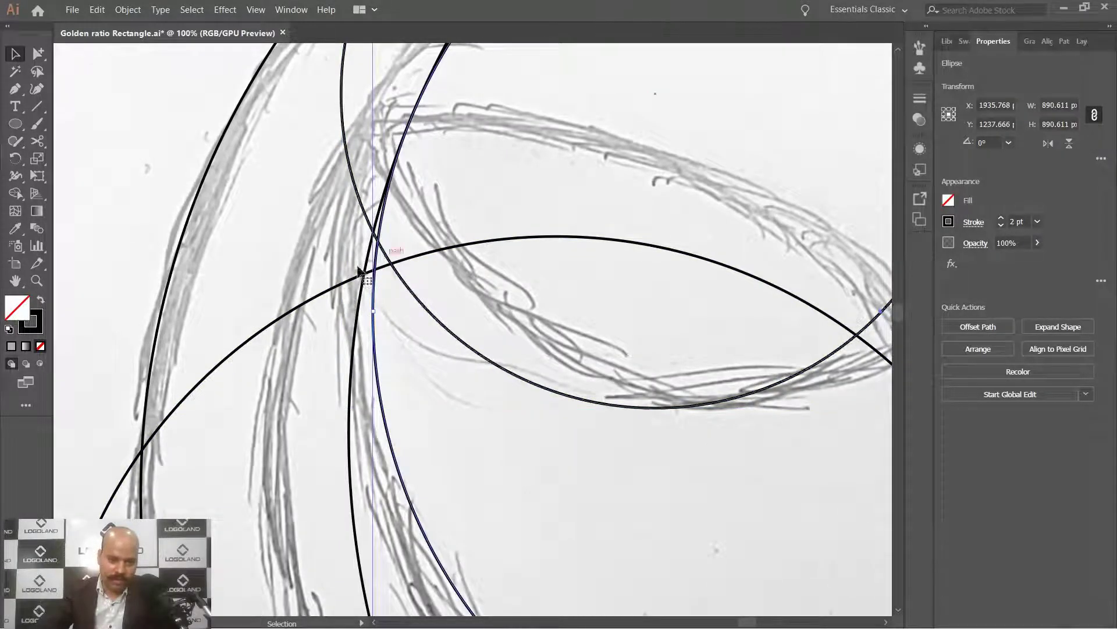
{"action": "scroll", "coordinate": [408, 277], "scroll_direction": "down", "scroll_amount": 1, "text": "alt"}
{"action": "left_click_drag", "start_coordinate": [380, 313], "coordinate": [393, 376]}
{"action": "mouse_move", "coordinate": [389, 270]}
{"action": "left_mouse_down"}
{"action": "mouse_move", "coordinate": [400, 289]}
{"action": "mouse_move", "coordinate": [377, 280]}
{"action": "mouse_move", "coordinate": [387, 285]}
{"action": "left_mouse_up"}
{"action": "left_click", "coordinate": [399, 298]}
{"action": "key", "text": "ctrl+minus"}
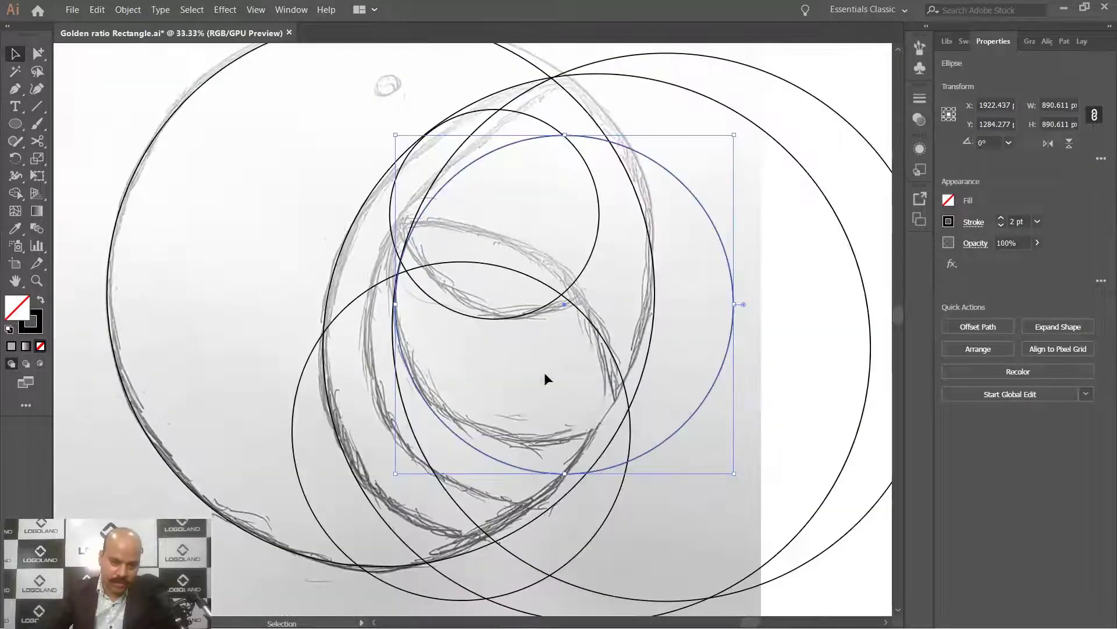
{"action": "left_click", "coordinate": [675, 523]}
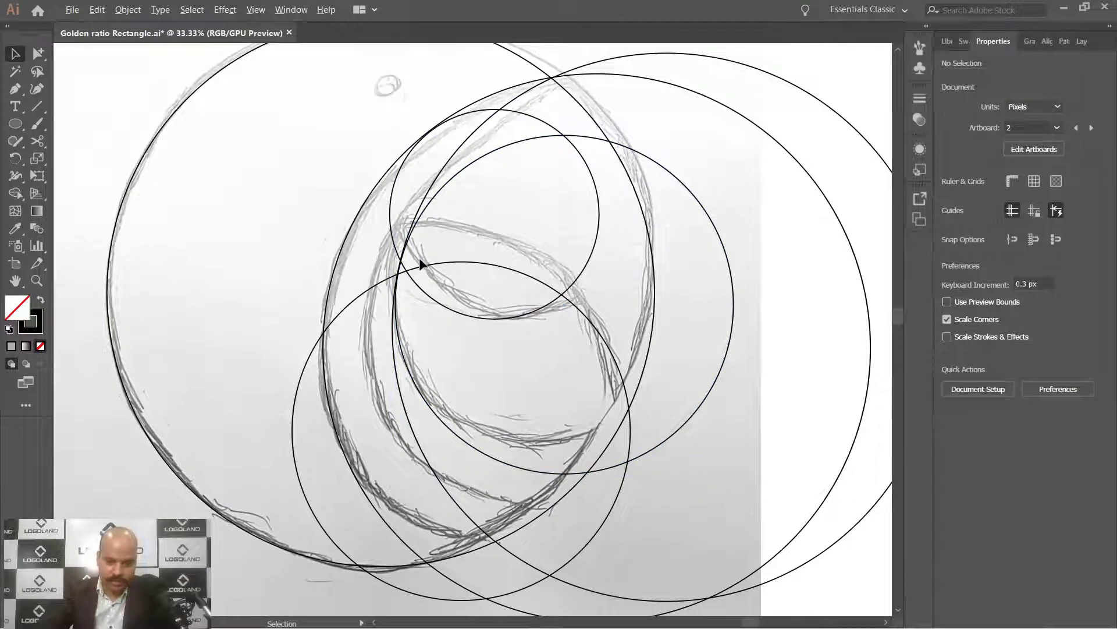
Examine how the two 891 px circles fit the sketch around the leaf shape's left and right corners
{"action": "scroll", "coordinate": [420, 257], "scroll_direction": "up", "scroll_amount": 1}
{"action": "scroll", "coordinate": [424, 250], "scroll_direction": "up", "scroll_amount": 2}
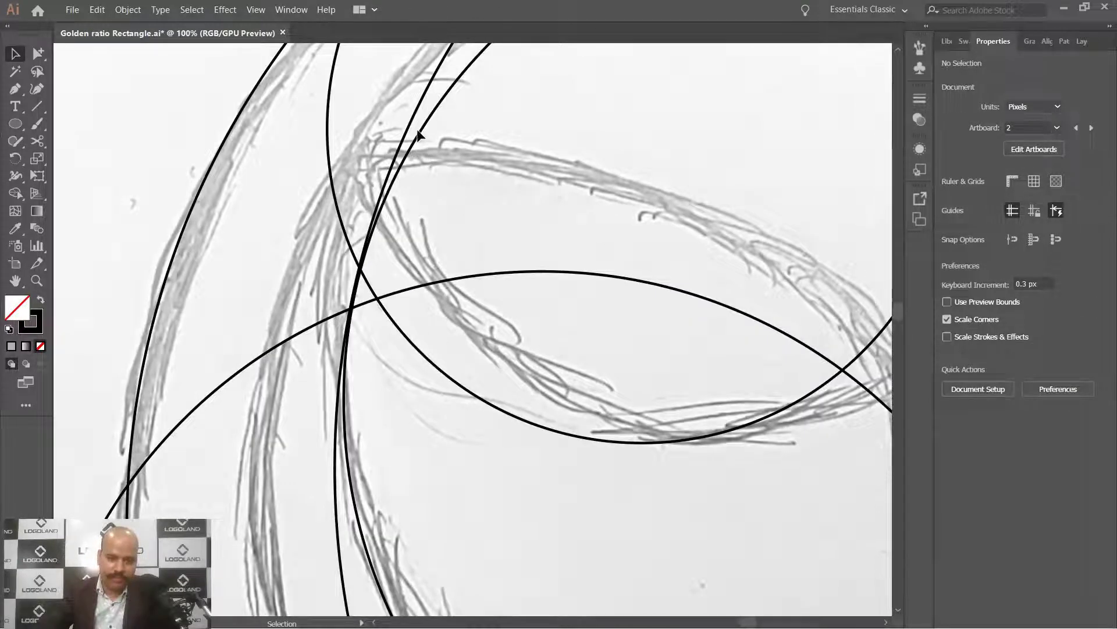
{"action": "left_click", "coordinate": [434, 146]}
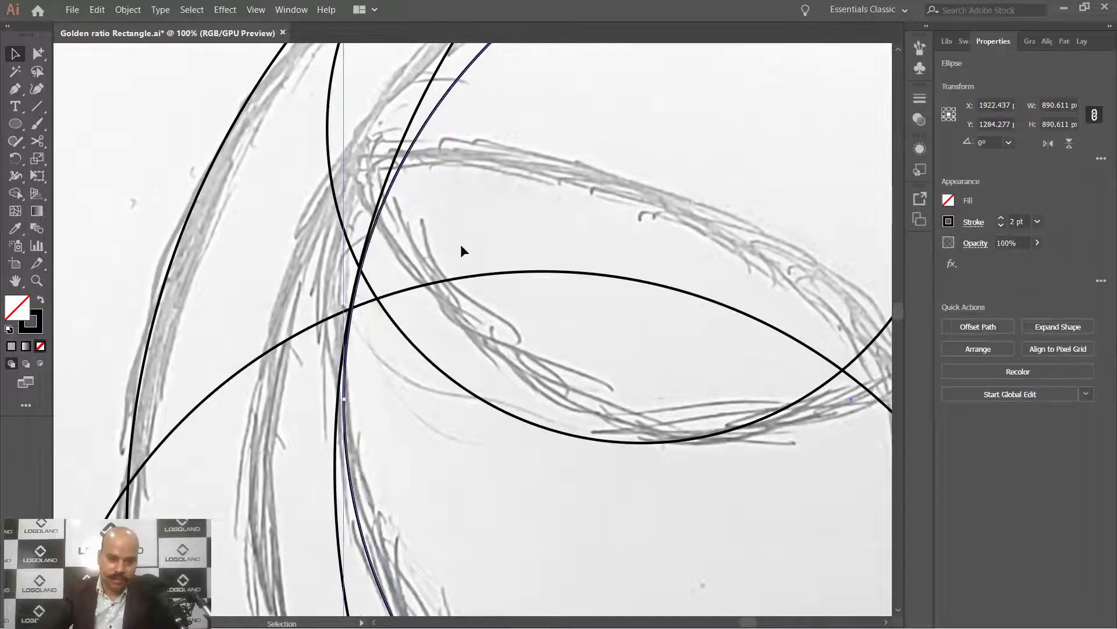
{"action": "scroll", "coordinate": [523, 291], "scroll_direction": "down", "scroll_amount": 4}
{"action": "scroll", "coordinate": [558, 299], "scroll_direction": "up", "scroll_amount": 2}
{"action": "left_click", "coordinate": [592, 292]}
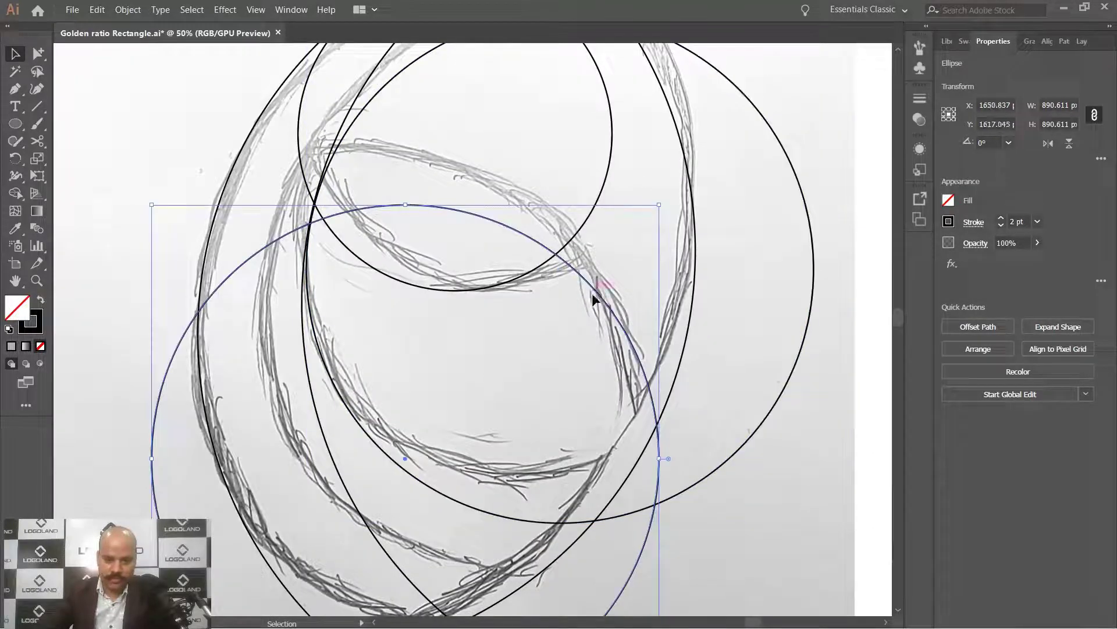
{"action": "left_click", "coordinate": [579, 280]}
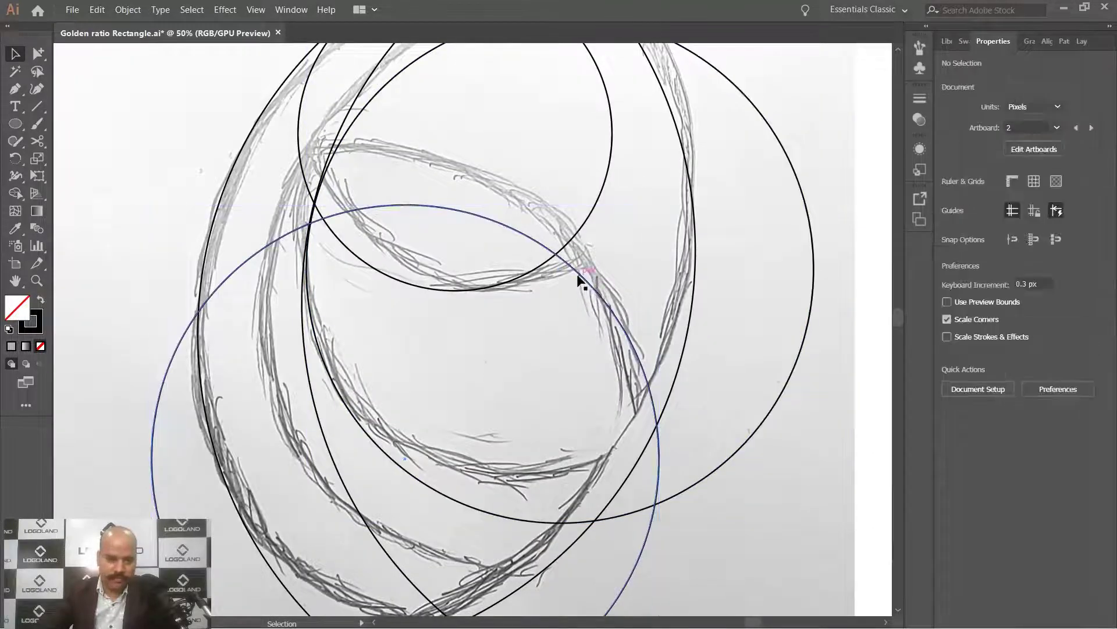
Shift the 551 px circle down and left so its edge passes through the other circles' crossing beside the leaf's left corner
{"action": "scroll", "coordinate": [580, 281], "scroll_direction": "up", "scroll_amount": 2}
{"action": "left_click", "coordinate": [335, 220]}
{"action": "scroll", "coordinate": [335, 221], "scroll_direction": "down", "scroll_amount": 3}
{"action": "left_click", "coordinate": [668, 431]}
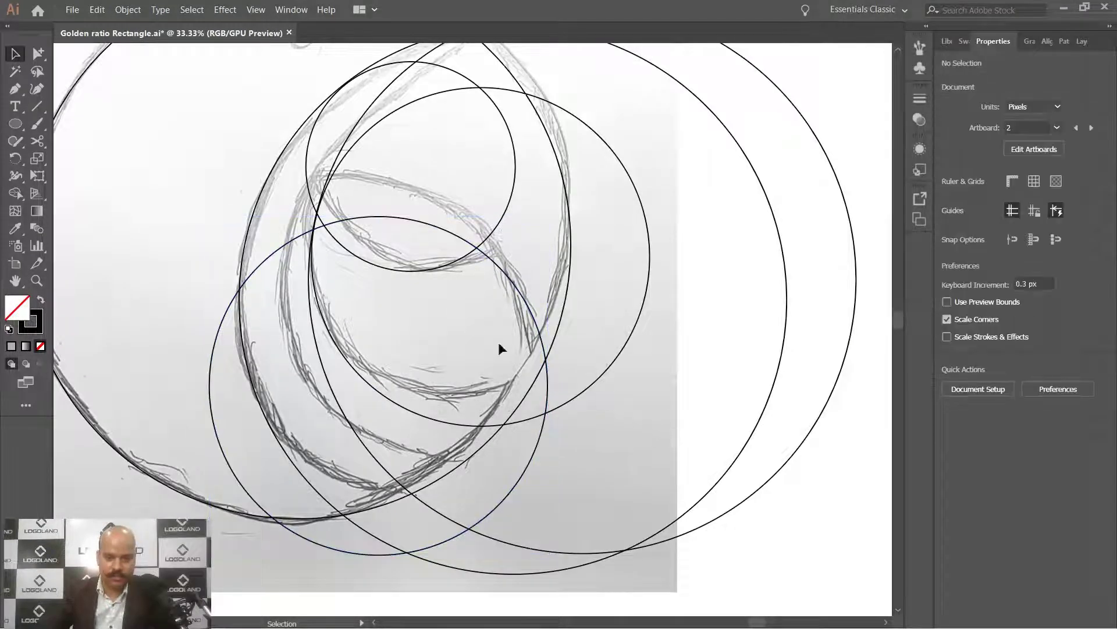
{"action": "scroll", "coordinate": [498, 343], "scroll_direction": "up", "scroll_amount": 1}
{"action": "left_click_drag", "start_coordinate": [411, 287], "coordinate": [415, 337]}
{"action": "left_click_drag", "start_coordinate": [337, 292], "coordinate": [325, 310]}
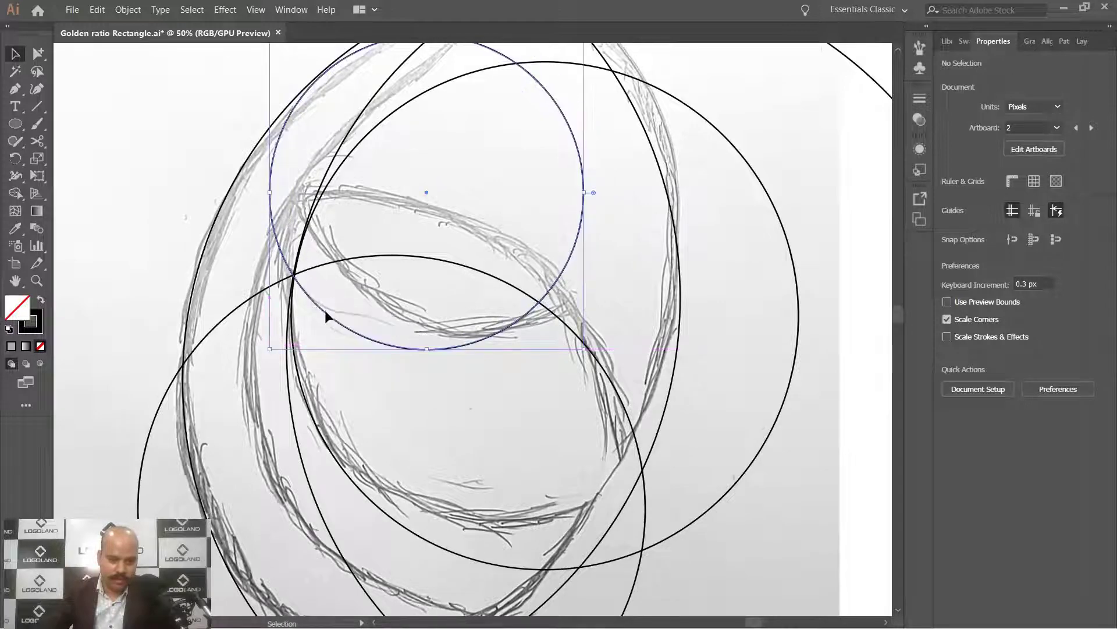
{"action": "scroll", "coordinate": [325, 309], "scroll_direction": "up", "scroll_amount": 2}
{"action": "scroll", "coordinate": [383, 303], "scroll_direction": "up", "scroll_amount": 3}
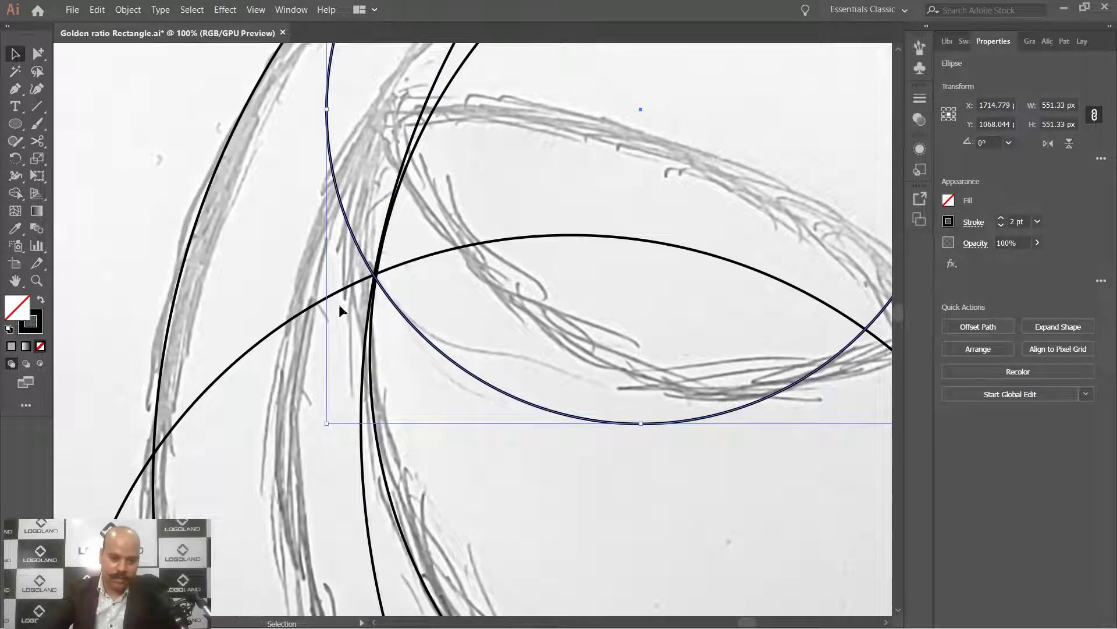
{"action": "scroll", "coordinate": [399, 292], "scroll_direction": "down", "scroll_amount": 3}
{"action": "left_click", "coordinate": [500, 362]}
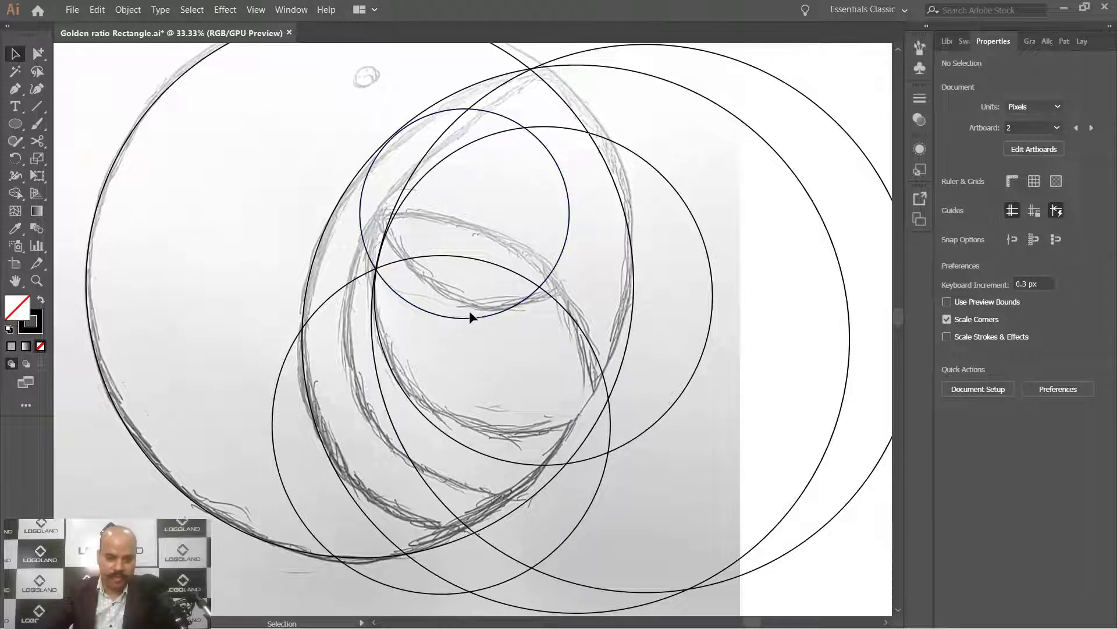
Raise the 551 px circle and shift it slightly left so its bottom edge touches the leaf's lower curve
{"action": "scroll", "coordinate": [452, 312], "scroll_direction": "up", "scroll_amount": 1}
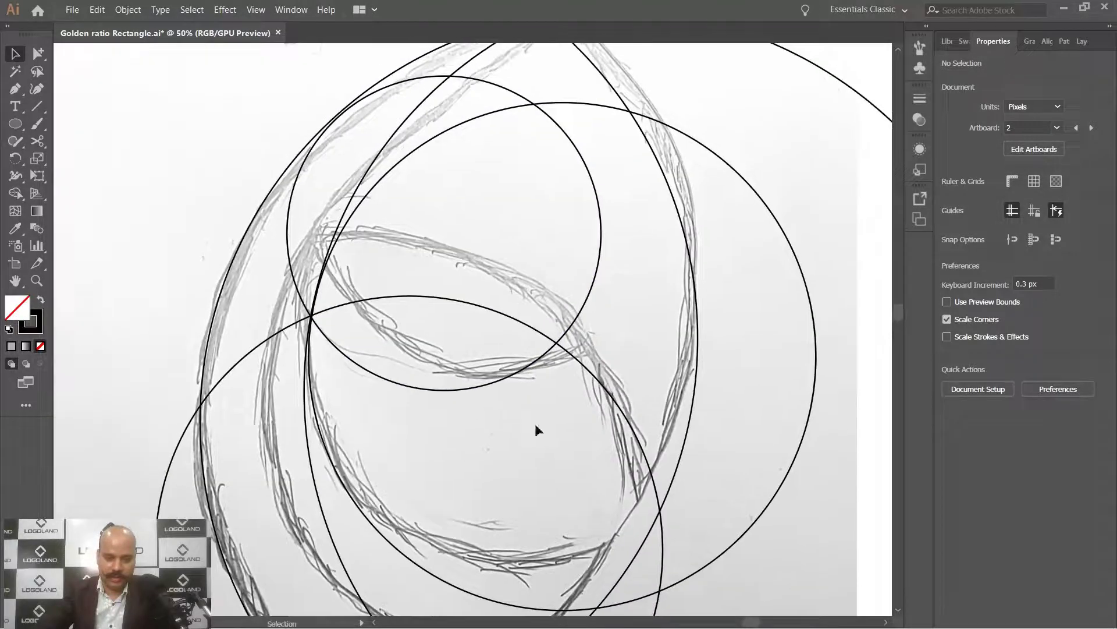
{"action": "left_click_drag", "start_coordinate": [457, 390], "coordinate": [474, 355]}
{"action": "scroll", "coordinate": [459, 334], "scroll_direction": "up", "scroll_amount": 1}
{"action": "scroll", "coordinate": [483, 350], "scroll_direction": "down", "scroll_amount": 2}
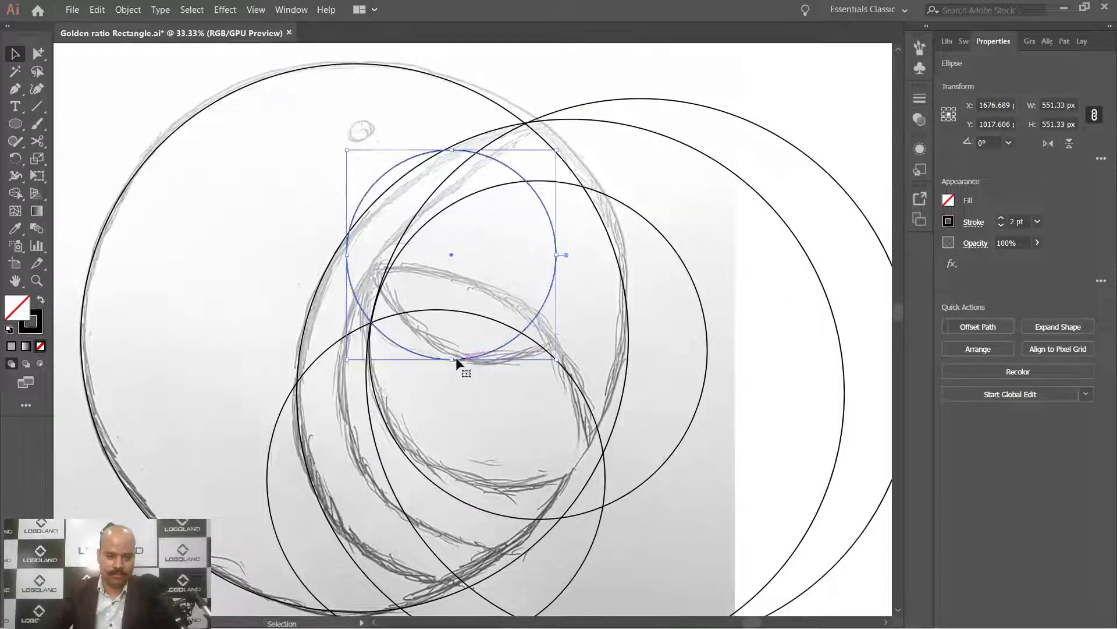
Nudge the 551 px circle down and right so its edge meets the circle crossing while its bottom follows the leaf's lower curve
{"action": "scroll", "coordinate": [396, 335], "scroll_direction": "up", "scroll_amount": 5}
{"action": "left_click_drag", "start_coordinate": [307, 294], "coordinate": [313, 302]}
{"action": "scroll", "coordinate": [382, 289], "scroll_direction": "down", "scroll_amount": 4}
{"action": "scroll", "coordinate": [509, 279], "scroll_direction": "down", "scroll_amount": 2}
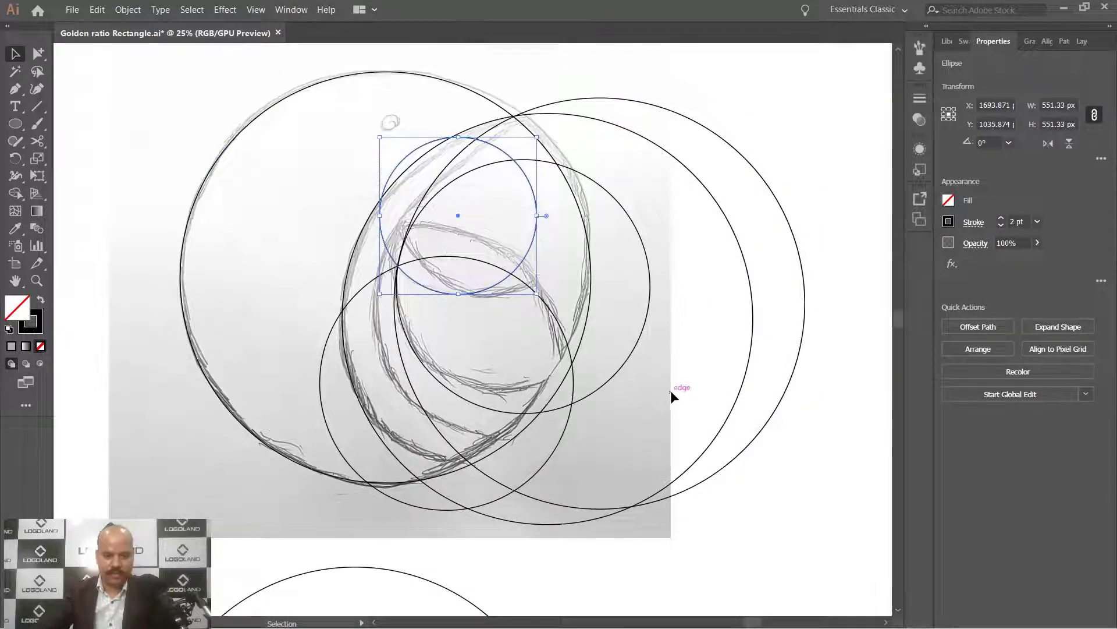
{"action": "scroll", "coordinate": [501, 302], "scroll_direction": "up", "scroll_amount": 2}
{"action": "left_click_drag", "start_coordinate": [468, 277], "coordinate": [468, 280]}
{"action": "scroll", "coordinate": [468, 280], "scroll_direction": "down", "scroll_amount": 3}
{"action": "left_click", "coordinate": [664, 409]}
Copy the six fitted circles, without the sketch, onto the empty artboard above
{"action": "scroll", "coordinate": [574, 315], "scroll_direction": "down", "scroll_amount": 2}
{"action": "left_click_drag", "start_coordinate": [643, 338], "coordinate": [574, 409]}
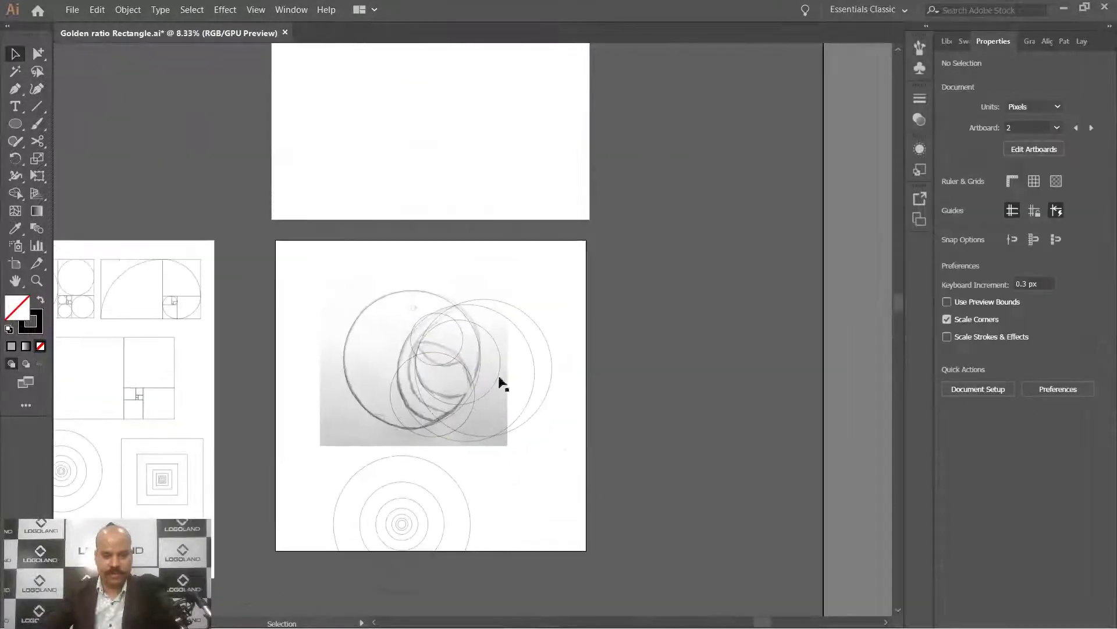
{"action": "left_click_drag", "start_coordinate": [319, 274], "coordinate": [571, 452]}
{"action": "left_click_drag", "start_coordinate": [567, 344], "coordinate": [603, 463]}
{"action": "left_click_drag", "start_coordinate": [532, 464], "coordinate": [512, 145]}
{"action": "scroll", "coordinate": [515, 244], "scroll_direction": "up", "scroll_amount": 1}
{"action": "scroll", "coordinate": [524, 325], "scroll_direction": "up", "scroll_amount": 2}
{"action": "left_click", "coordinate": [665, 391]}
Select all six copied circles and move them straight down toward the lower part of their artboard
{"action": "left_click_drag", "start_coordinate": [297, 100], "coordinate": [643, 381]}
{"action": "scroll", "coordinate": [579, 257], "scroll_direction": "up", "scroll_amount": 1}
{"action": "key", "text": "space"}
{"action": "left_click_drag", "start_coordinate": [472, 223], "coordinate": [522, 273]}
{"action": "left_click", "coordinate": [551, 466]}
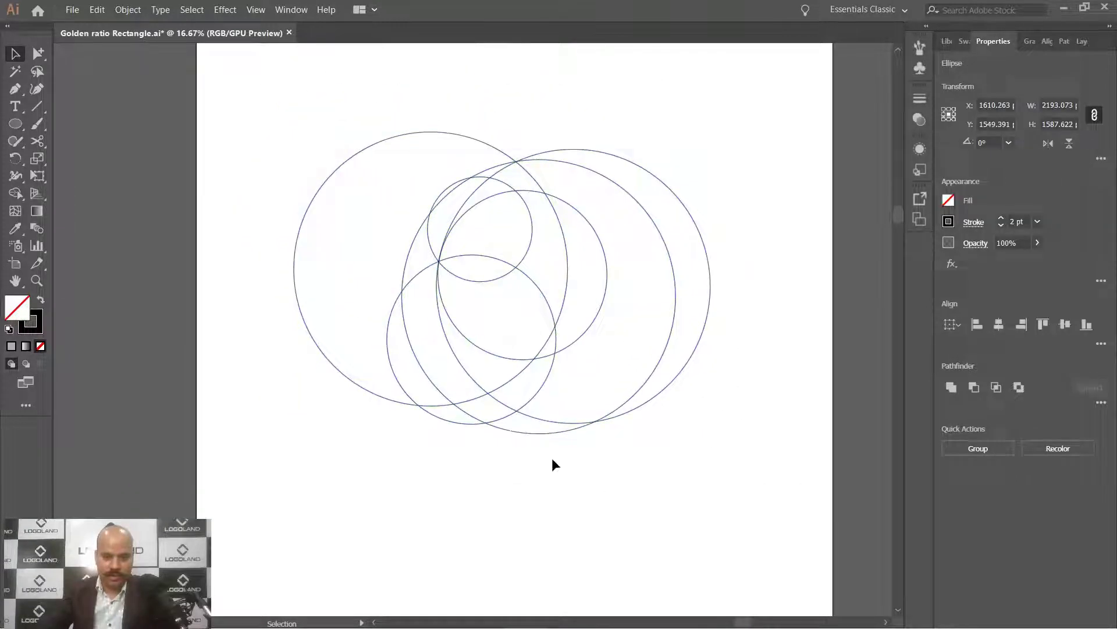
{"action": "scroll", "coordinate": [536, 262], "scroll_direction": "down", "scroll_amount": 2}
{"action": "left_click_drag", "start_coordinate": [506, 336], "coordinate": [464, 254]}
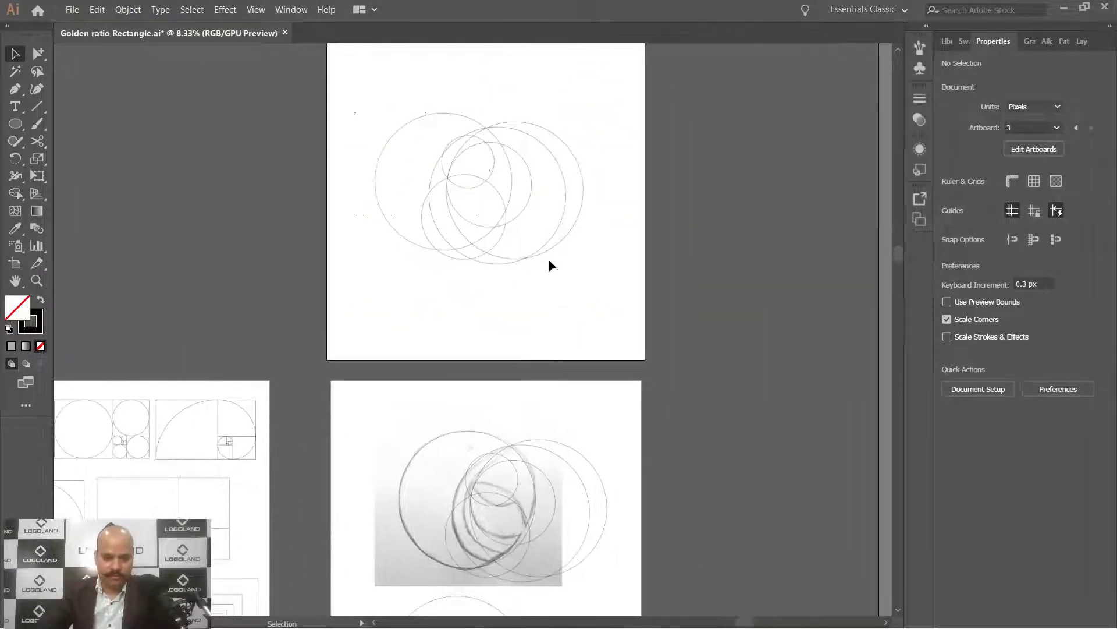
{"action": "left_click_drag", "start_coordinate": [548, 260], "coordinate": [549, 261]}
{"action": "left_click_drag", "start_coordinate": [511, 204], "coordinate": [519, 269]}
{"action": "scroll", "coordinate": [523, 400], "scroll_direction": "up", "scroll_amount": 1}
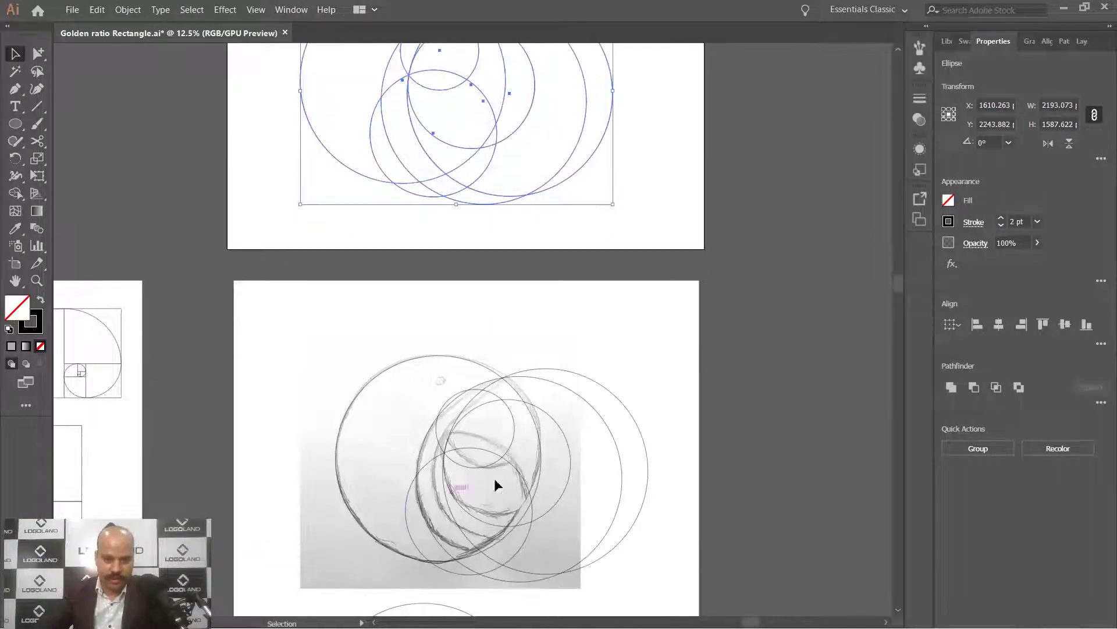
{"action": "left_click_drag", "start_coordinate": [506, 314], "coordinate": [525, 493]}
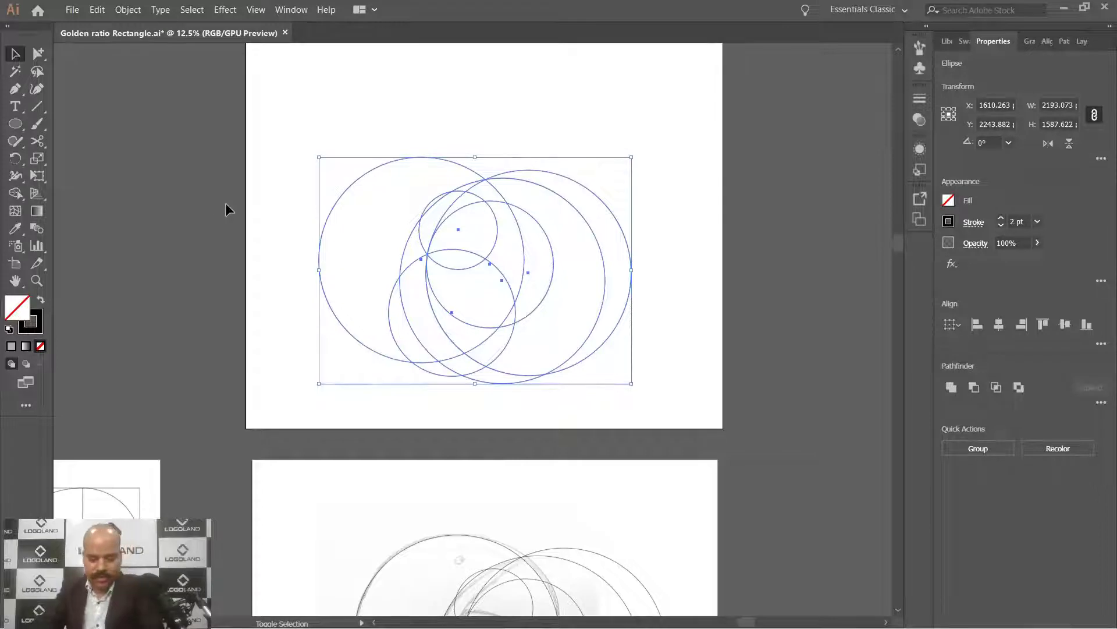
With Shape Builder, merge the large left circle's regions outside the overlapping large circle into one wide outer crescent
{"action": "key", "text": "shift+m"}
{"action": "scroll", "coordinate": [368, 219], "scroll_direction": "up", "scroll_amount": 1}
{"action": "left_click_drag", "start_coordinate": [370, 262], "coordinate": [344, 181]}
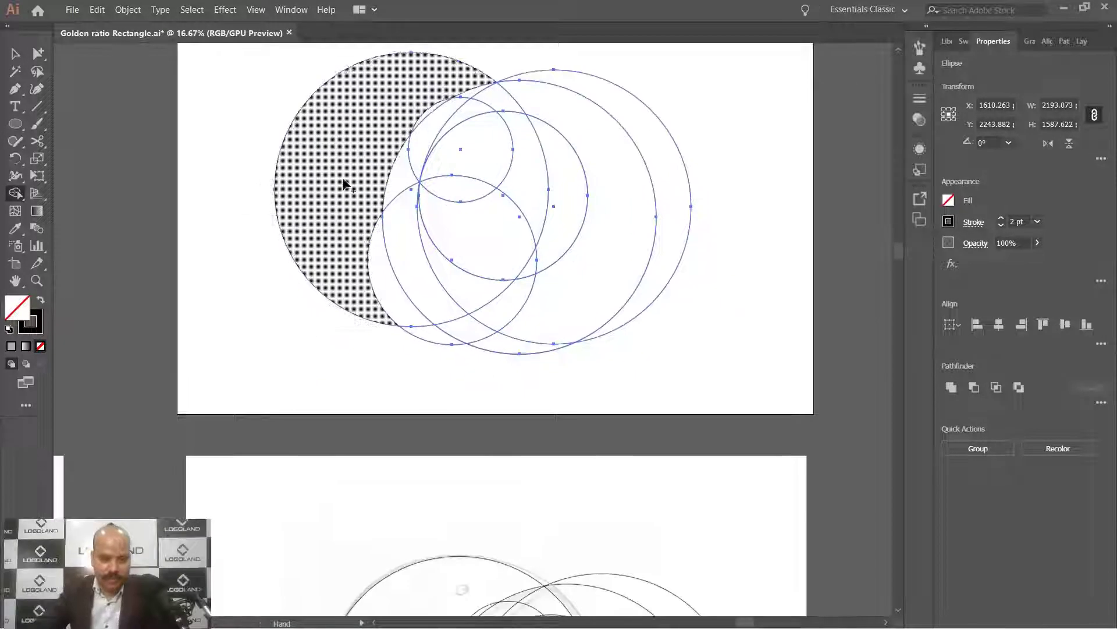
{"action": "scroll", "coordinate": [345, 168], "scroll_direction": "down", "scroll_amount": 1}
{"action": "left_click_drag", "start_coordinate": [380, 323], "coordinate": [360, 195]}
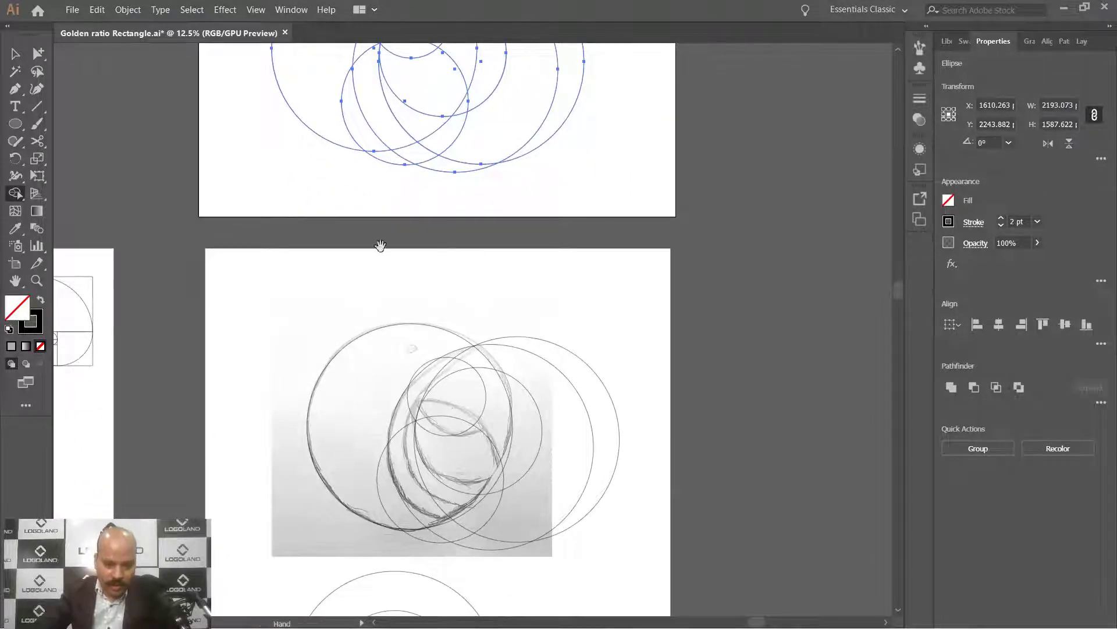
{"action": "left_click_drag", "start_coordinate": [379, 244], "coordinate": [439, 489]}
{"action": "scroll", "coordinate": [452, 257], "scroll_direction": "up", "scroll_amount": 1}
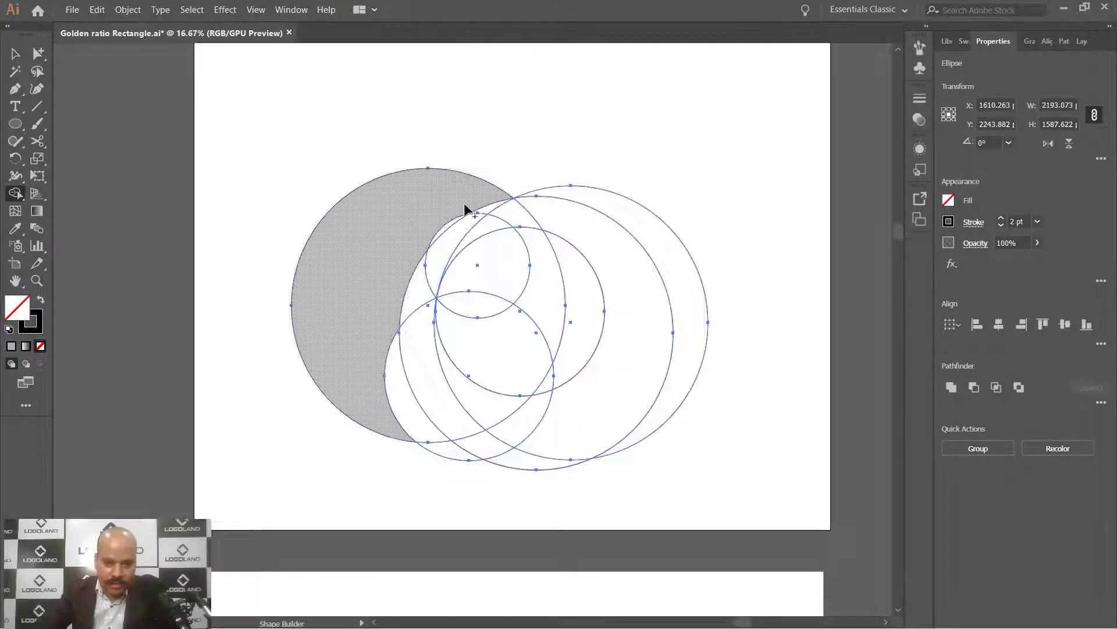
{"action": "key", "text": "ctrl+plus"}
{"action": "left_click_drag", "start_coordinate": [486, 175], "coordinate": [461, 201]}
{"action": "mouse_move", "coordinate": [358, 265]}
{"action": "left_mouse_down"}
{"action": "mouse_move", "coordinate": [367, 387]}
{"action": "mouse_move", "coordinate": [394, 474]}
{"action": "mouse_move", "coordinate": [400, 465]}
{"action": "left_mouse_up"}
Merge the regions between the left edges of the two large overlapping circles into one narrow crescent inside the left circle
{"action": "scroll", "coordinate": [451, 279], "scroll_direction": "down", "scroll_amount": 2}
{"action": "scroll", "coordinate": [540, 432], "scroll_direction": "up", "scroll_amount": 1}
{"action": "mouse_move", "coordinate": [530, 459]}
{"action": "left_mouse_down"}
{"action": "mouse_move", "coordinate": [514, 417]}
{"action": "mouse_move", "coordinate": [500, 268]}
{"action": "left_mouse_up"}
{"action": "scroll", "coordinate": [535, 308], "scroll_direction": "down", "scroll_amount": 2}
{"action": "scroll", "coordinate": [531, 369], "scroll_direction": "up", "scroll_amount": 2}
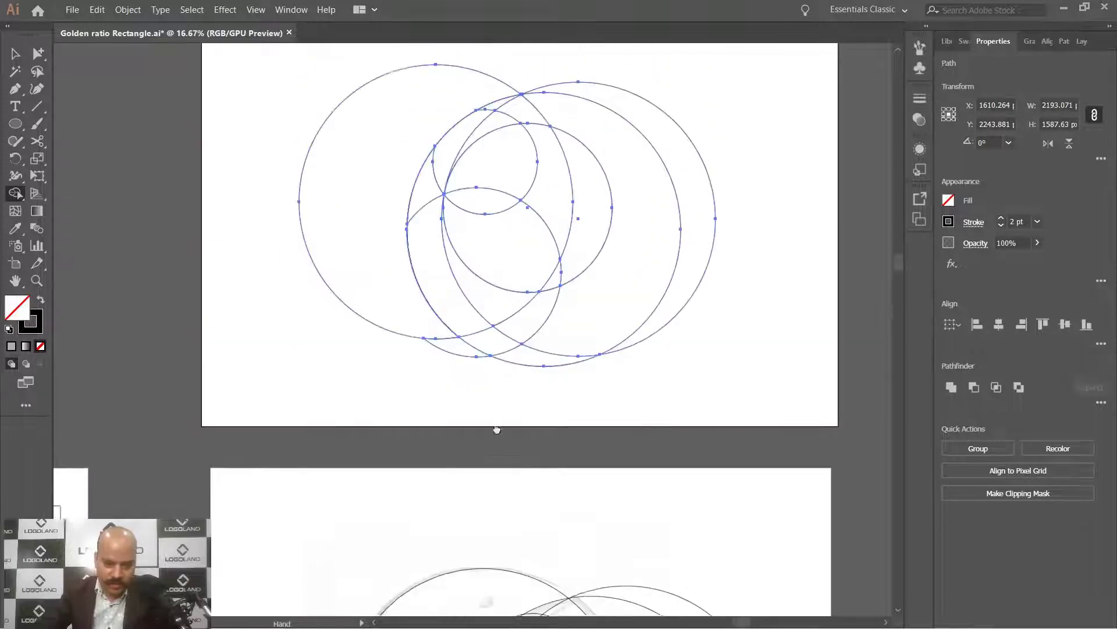
{"action": "scroll", "coordinate": [499, 230], "scroll_direction": "up", "scroll_amount": 1}
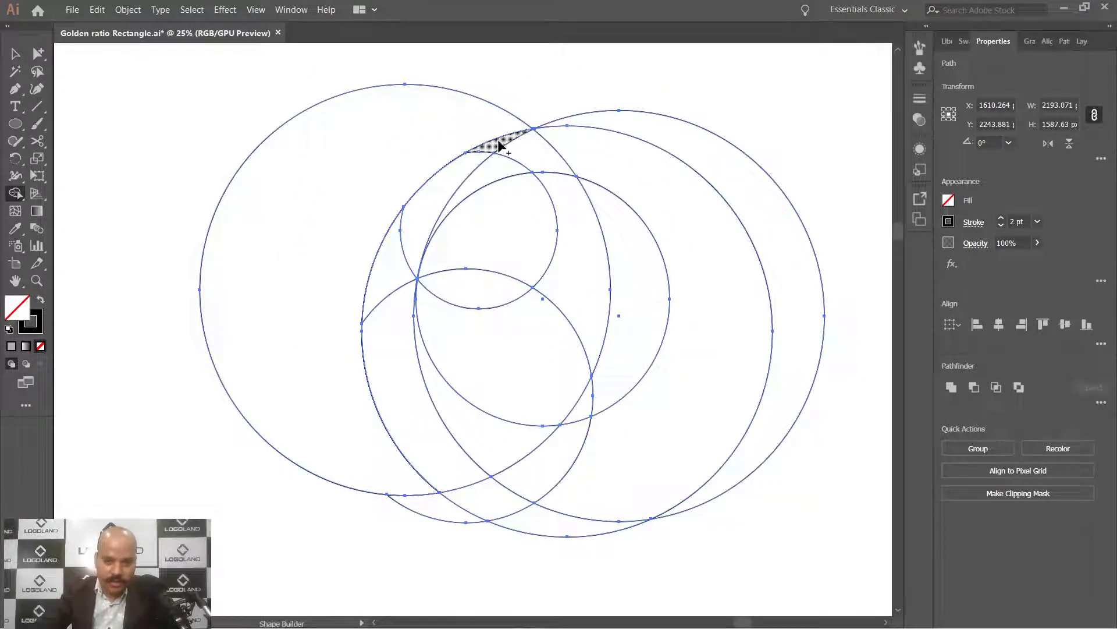
{"action": "left_click_drag", "start_coordinate": [498, 147], "coordinate": [471, 170]}
{"action": "left_click_drag", "start_coordinate": [428, 218], "coordinate": [395, 320]}
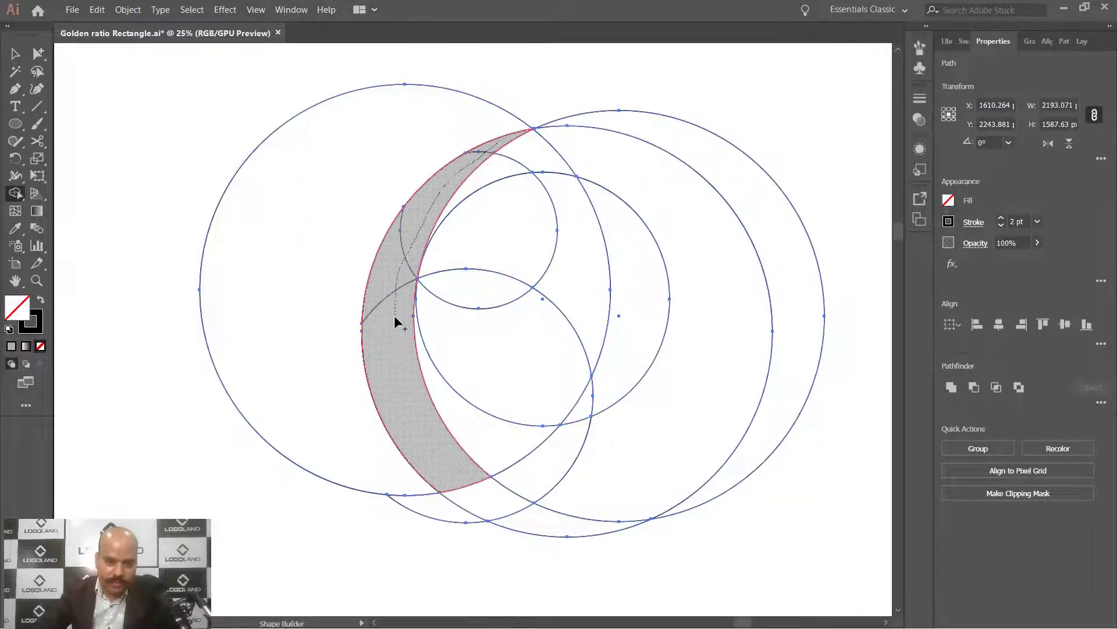
{"action": "left_click_drag", "start_coordinate": [400, 366], "coordinate": [408, 370]}
Merge the regions above the leaf, from the crescent's upper tip to the left circle's right edge, into one shape
{"action": "scroll", "coordinate": [528, 429], "scroll_direction": "down", "scroll_amount": 1}
{"action": "scroll", "coordinate": [543, 419], "scroll_direction": "up", "scroll_amount": 1}
{"action": "left_click_drag", "start_coordinate": [642, 437], "coordinate": [615, 415]}
{"action": "scroll", "coordinate": [560, 351], "scroll_direction": "down", "scroll_amount": 2}
{"action": "left_click_drag", "start_coordinate": [647, 313], "coordinate": [609, 316]}
{"action": "scroll", "coordinate": [544, 261], "scroll_direction": "up", "scroll_amount": 2}
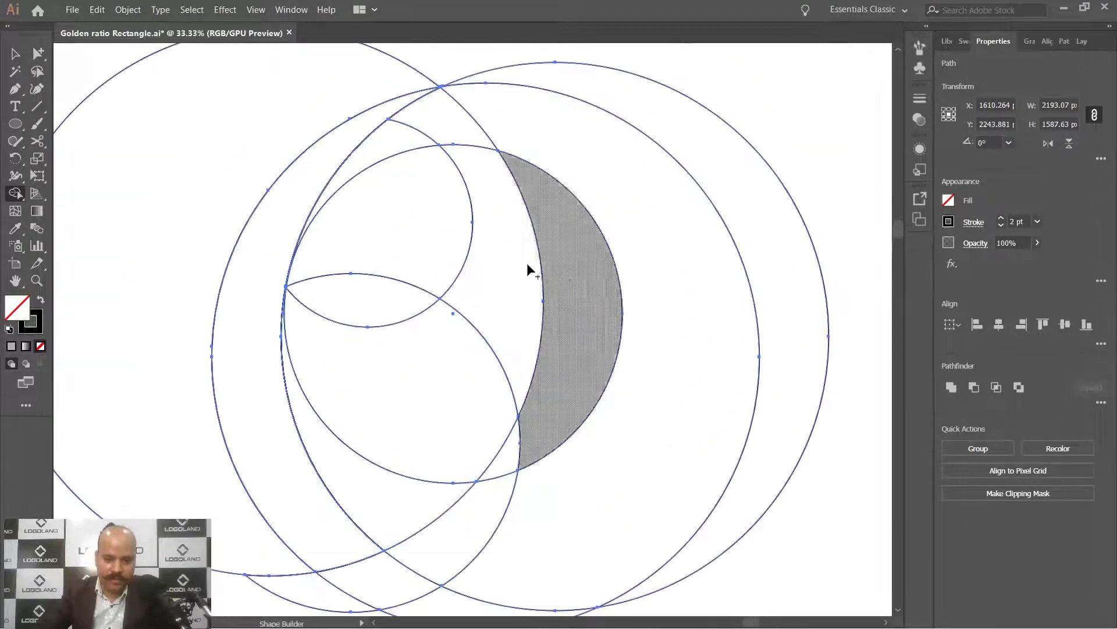
{"action": "left_click_drag", "start_coordinate": [480, 270], "coordinate": [515, 213]}
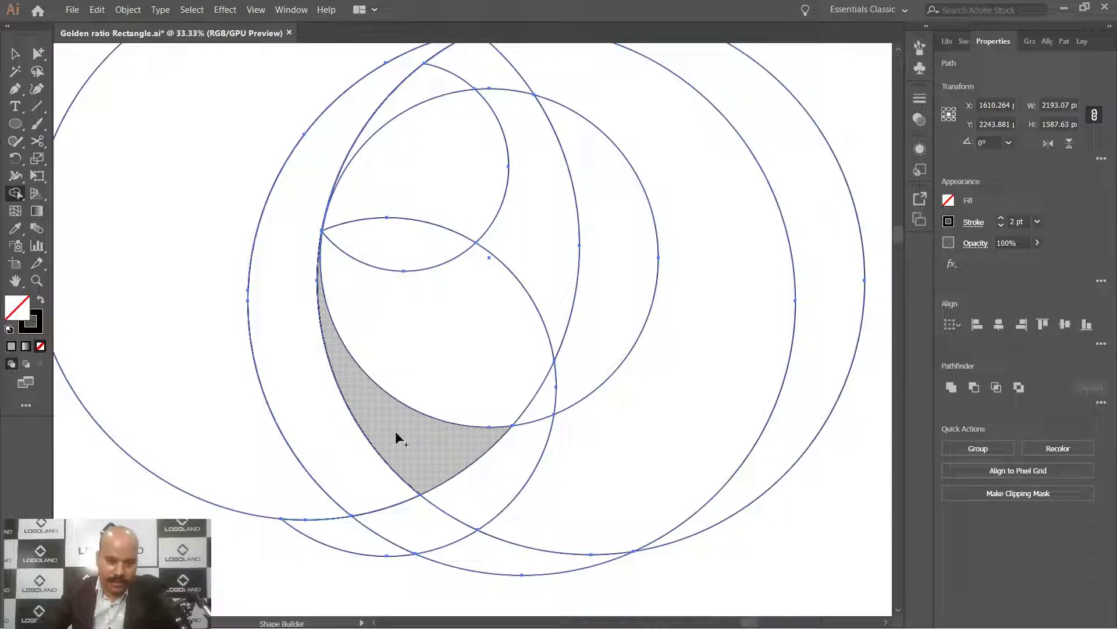
{"action": "scroll", "coordinate": [524, 372], "scroll_direction": "down", "scroll_amount": 2}
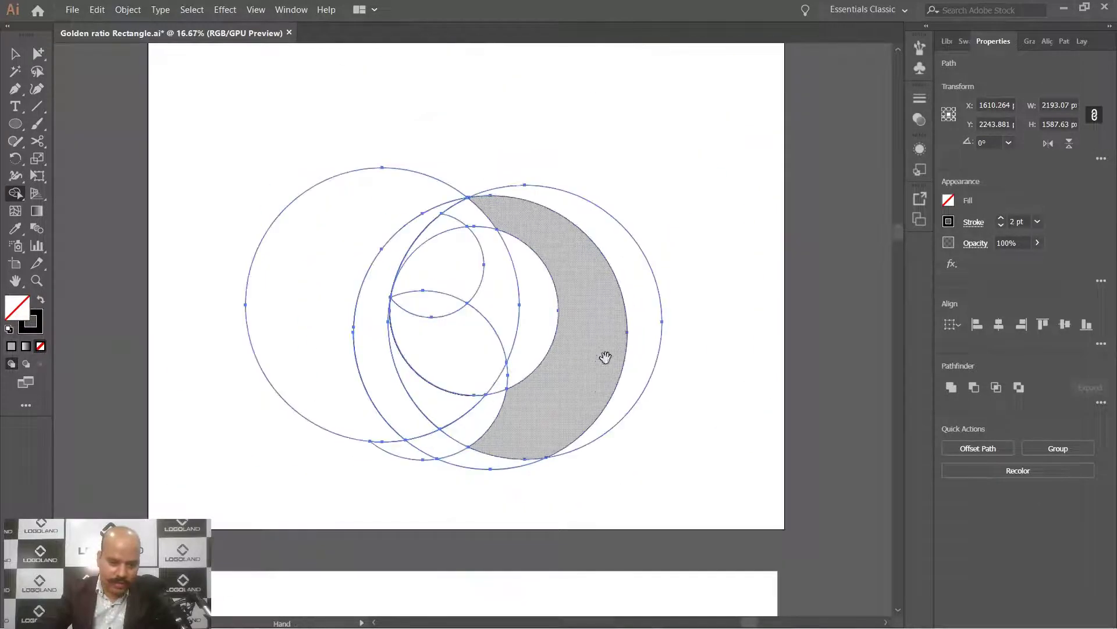
{"action": "scroll", "coordinate": [556, 352], "scroll_direction": "up", "scroll_amount": 1}
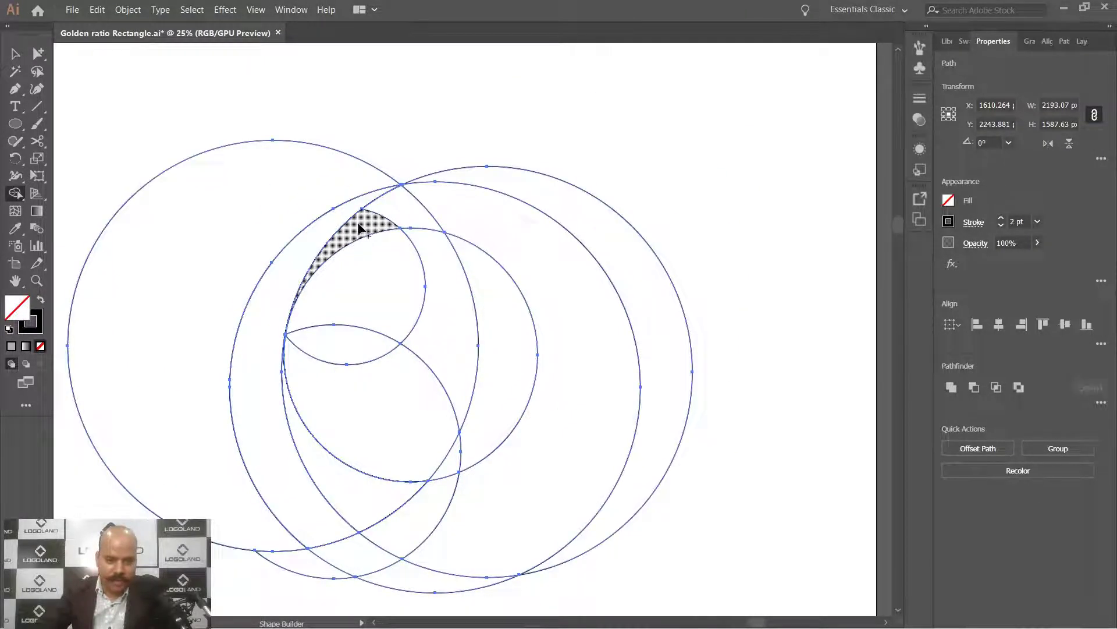
{"action": "mouse_move", "coordinate": [377, 221]}
{"action": "left_mouse_down"}
{"action": "mouse_move", "coordinate": [401, 214]}
{"action": "mouse_move", "coordinate": [412, 241]}
{"action": "mouse_move", "coordinate": [393, 288]}
{"action": "mouse_move", "coordinate": [418, 320]}
{"action": "left_mouse_up"}
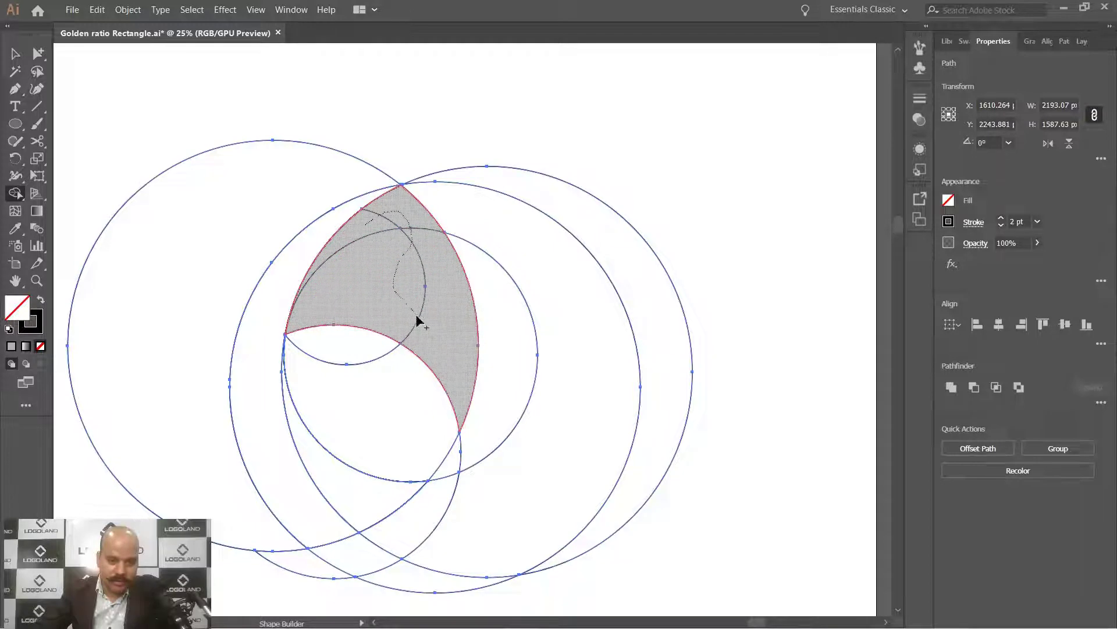
{"action": "left_click_drag", "start_coordinate": [448, 356], "coordinate": [456, 357]}
{"action": "scroll", "coordinate": [456, 357], "scroll_direction": "down", "scroll_amount": 1}
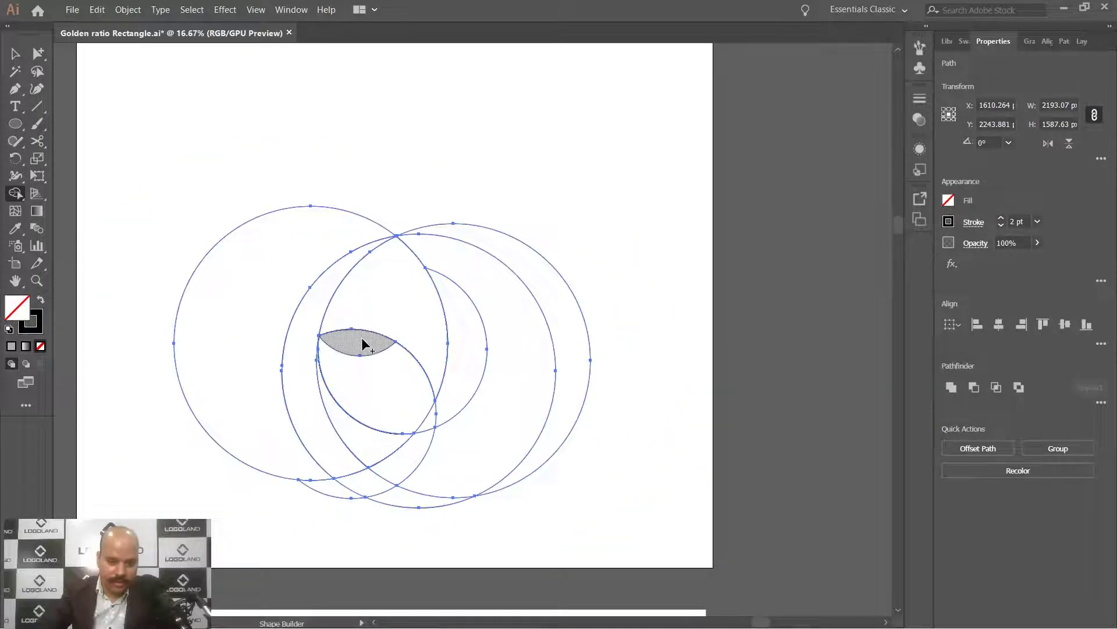
Select and delete the leftover circle pieces lying beyond the right edge of the large left circle
{"action": "key", "text": "v"}
{"action": "left_click", "coordinate": [383, 106]}
{"action": "left_click_drag", "start_coordinate": [458, 185], "coordinate": [481, 182]}
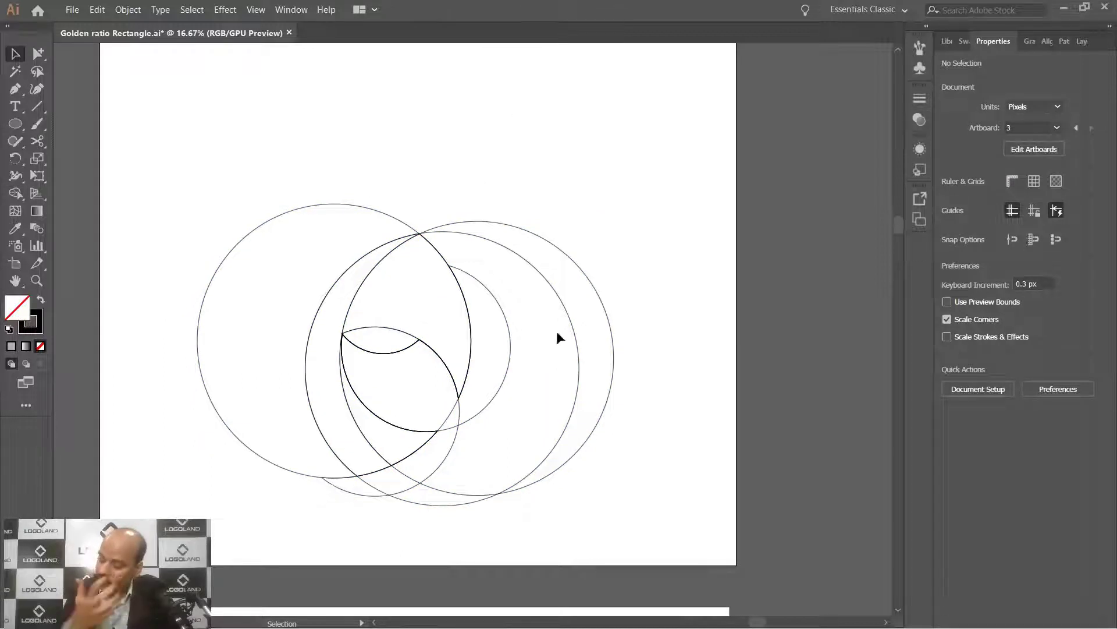
{"action": "left_click_drag", "start_coordinate": [550, 342], "coordinate": [541, 285]}
{"action": "left_click_drag", "start_coordinate": [455, 148], "coordinate": [532, 118]}
{"action": "left_click_drag", "start_coordinate": [478, 142], "coordinate": [683, 459]}
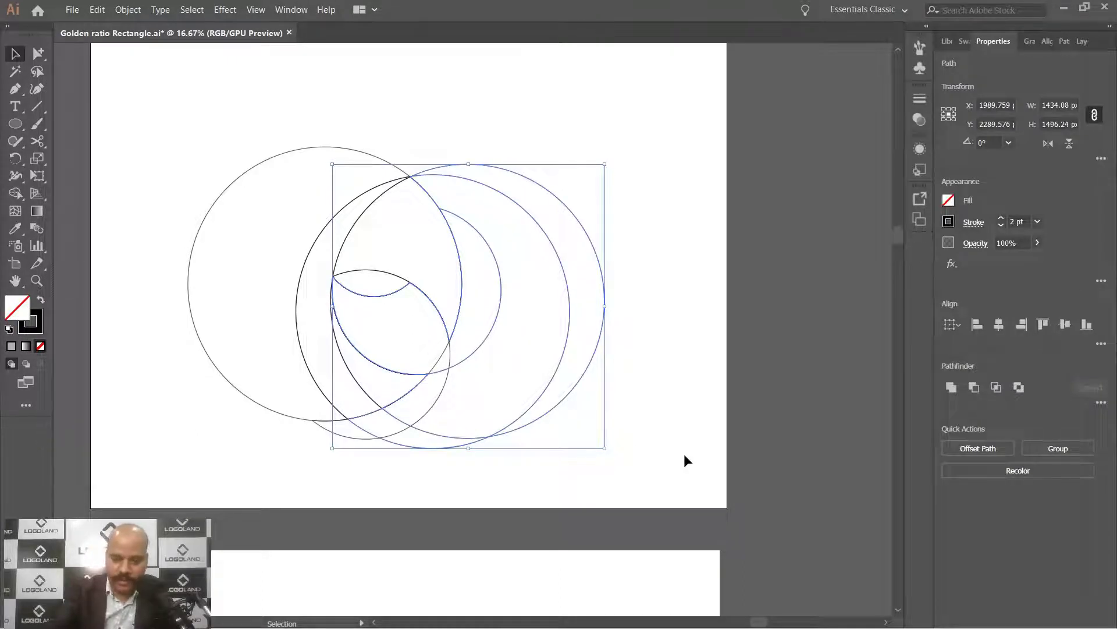
{"action": "left_click", "coordinate": [685, 461]}
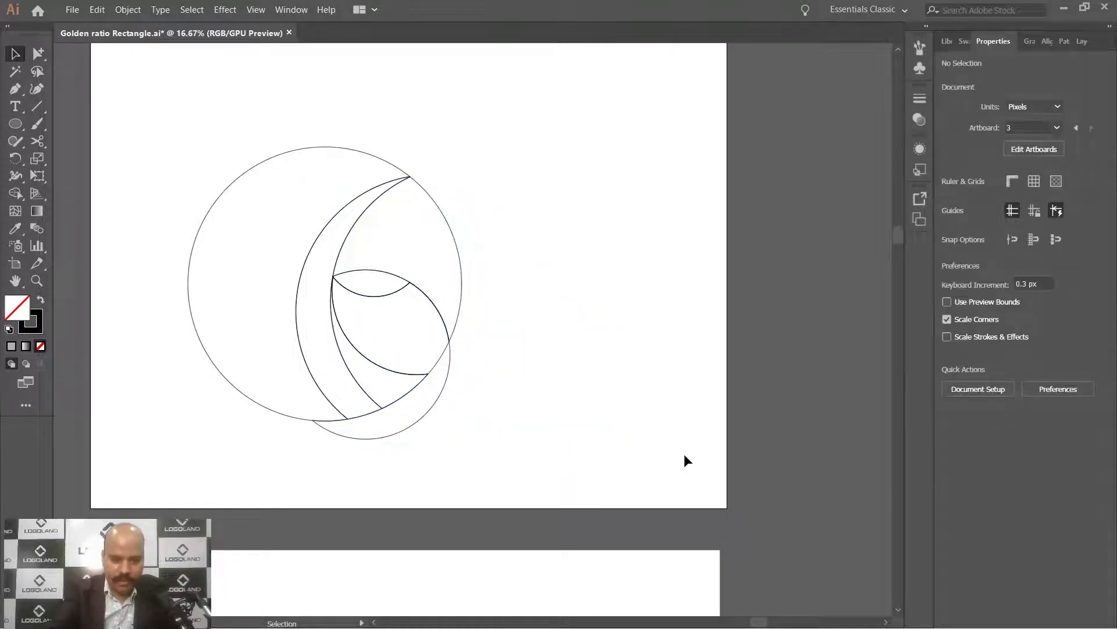
Delete the leftover sliver below the large circle and the piece enclosed between the leaf and the inner lower curve
{"action": "scroll", "coordinate": [714, 337], "scroll_direction": "up", "scroll_amount": 1}
{"action": "left_click_drag", "start_coordinate": [366, 477], "coordinate": [364, 468]}
{"action": "key", "text": "Delete"}
{"action": "scroll", "coordinate": [466, 419], "scroll_direction": "down", "scroll_amount": 1}
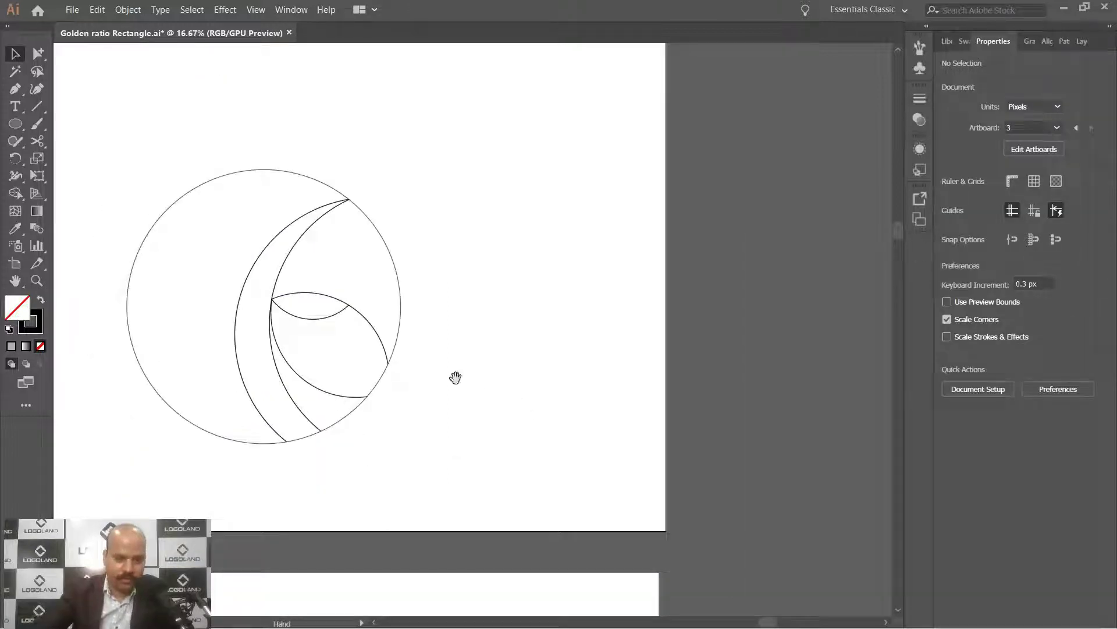
{"action": "scroll", "coordinate": [515, 376], "scroll_direction": "up", "scroll_amount": 1}
{"action": "left_click_drag", "start_coordinate": [438, 359], "coordinate": [640, 379]}
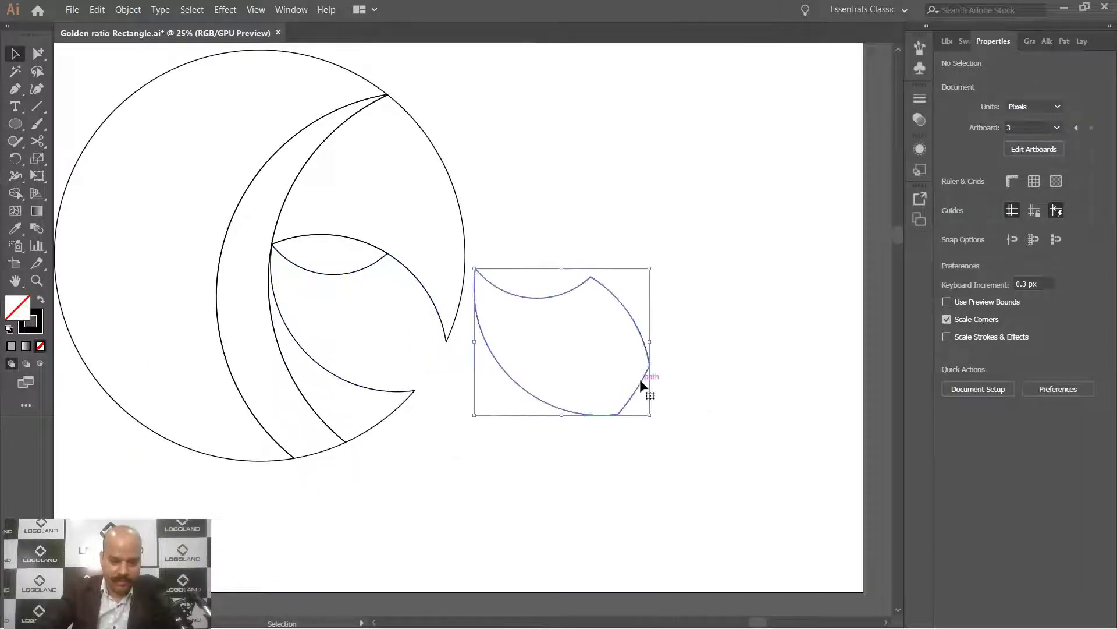
{"action": "key", "text": "Delete"}
Select the remaining logo shapes together and move them up and right to about the middle of the artboard
{"action": "scroll", "coordinate": [306, 253], "scroll_direction": "up", "scroll_amount": 3}
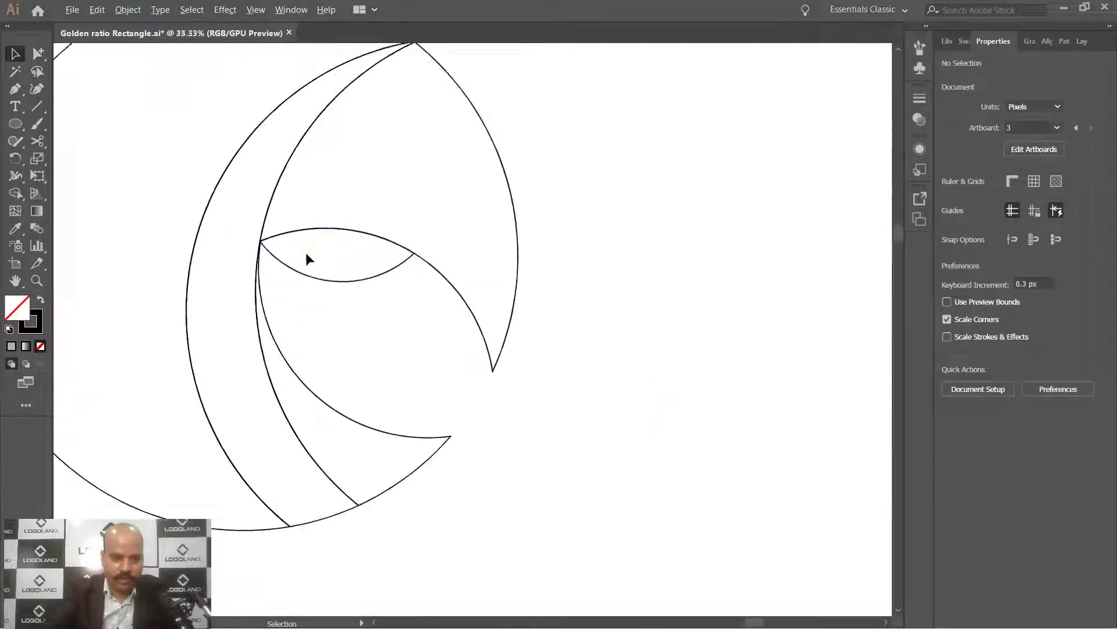
{"action": "scroll", "coordinate": [338, 217], "scroll_direction": "down", "scroll_amount": 2}
{"action": "scroll", "coordinate": [339, 216], "scroll_direction": "down", "scroll_amount": 1}
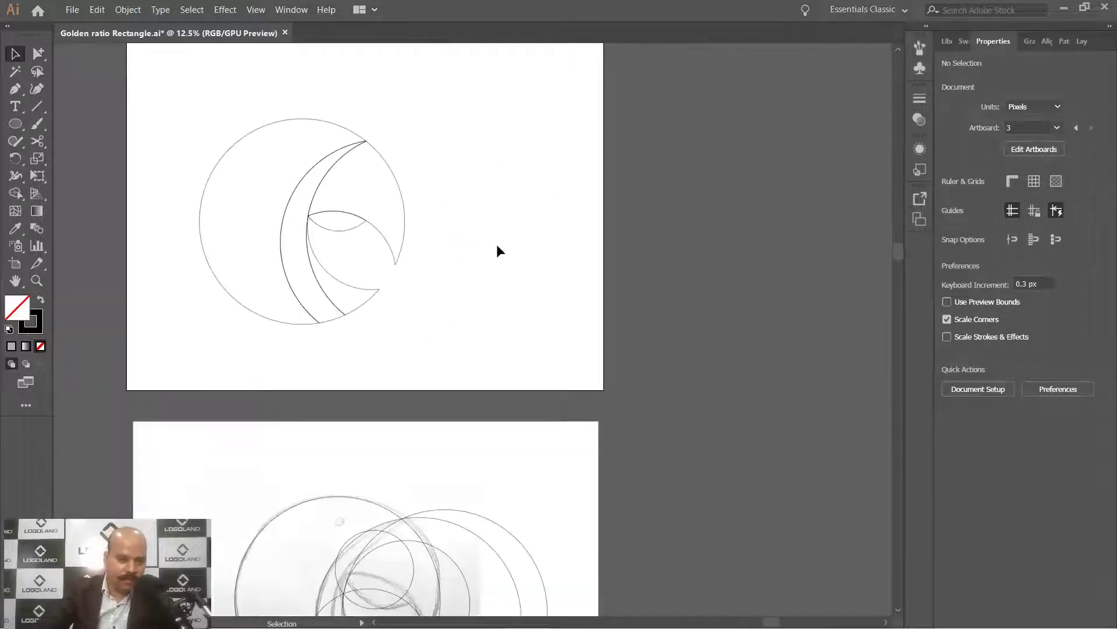
{"action": "scroll", "coordinate": [489, 241], "scroll_direction": "down", "scroll_amount": 2}
{"action": "scroll", "coordinate": [526, 239], "scroll_direction": "up", "scroll_amount": 2}
{"action": "key", "text": "space"}
{"action": "left_click_drag", "start_coordinate": [645, 189], "coordinate": [536, 253]}
{"action": "left_click", "coordinate": [470, 324]}
{"action": "left_click_drag", "start_coordinate": [450, 312], "coordinate": [522, 267]}
{"action": "left_click", "coordinate": [592, 199]}
Fill the wide outer crescent with blue #159ECE
{"action": "left_click", "coordinate": [467, 155]}
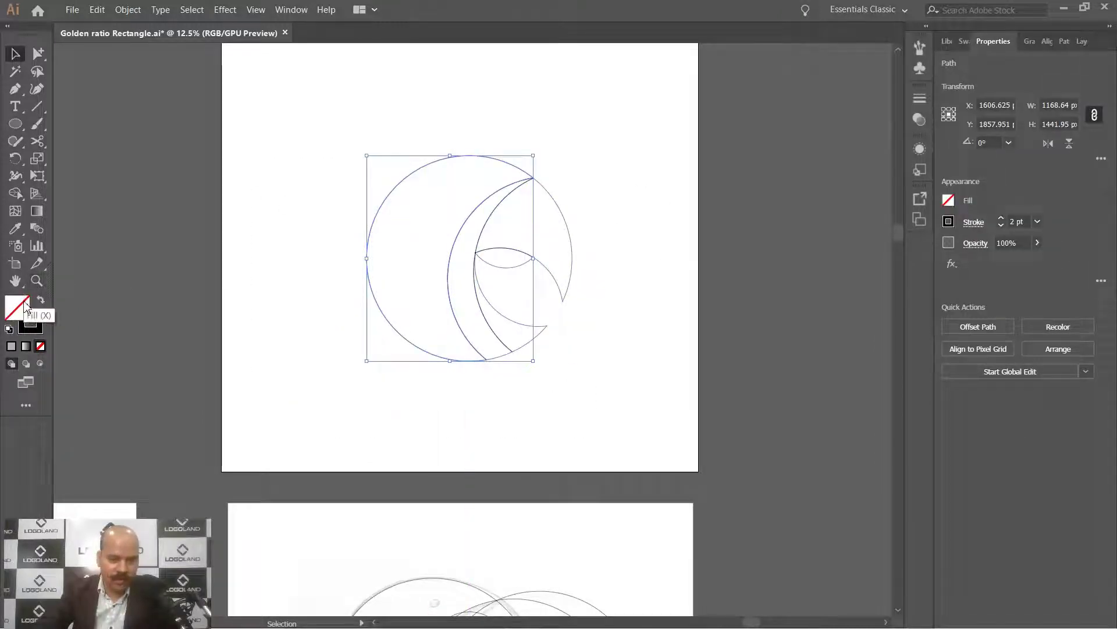
{"action": "double_click", "coordinate": [25, 307]}
{"action": "left_click", "coordinate": [789, 251]}
{"action": "left_click", "coordinate": [753, 220]}
{"action": "left_click_drag", "start_coordinate": [786, 258], "coordinate": [790, 250]}
{"action": "left_click", "coordinate": [743, 195]}
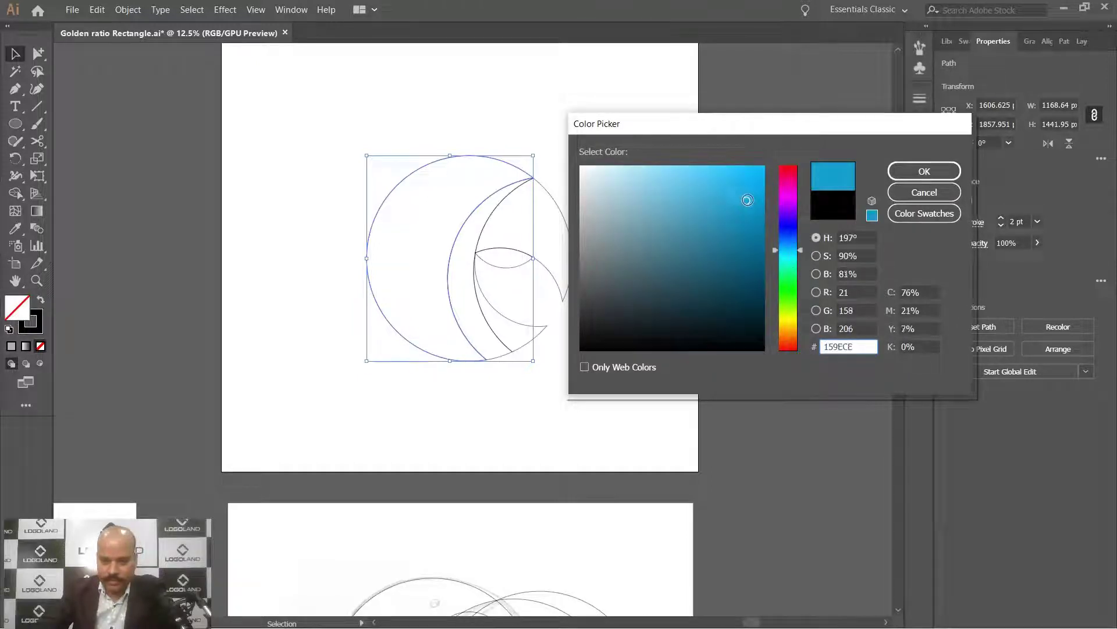
{"action": "left_click", "coordinate": [925, 171]}
{"action": "left_click", "coordinate": [585, 294]}
Fill the narrow crescent beside the blue shape with yellow #FFDA00
{"action": "scroll", "coordinate": [584, 296], "scroll_direction": "up", "scroll_amount": 1}
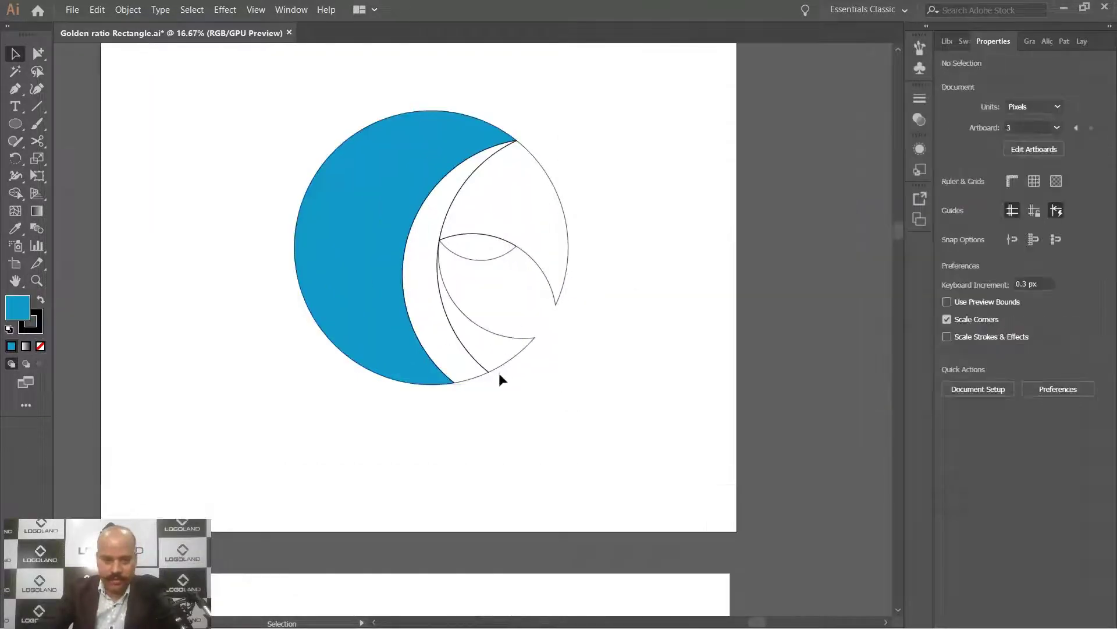
{"action": "left_click", "coordinate": [472, 375]}
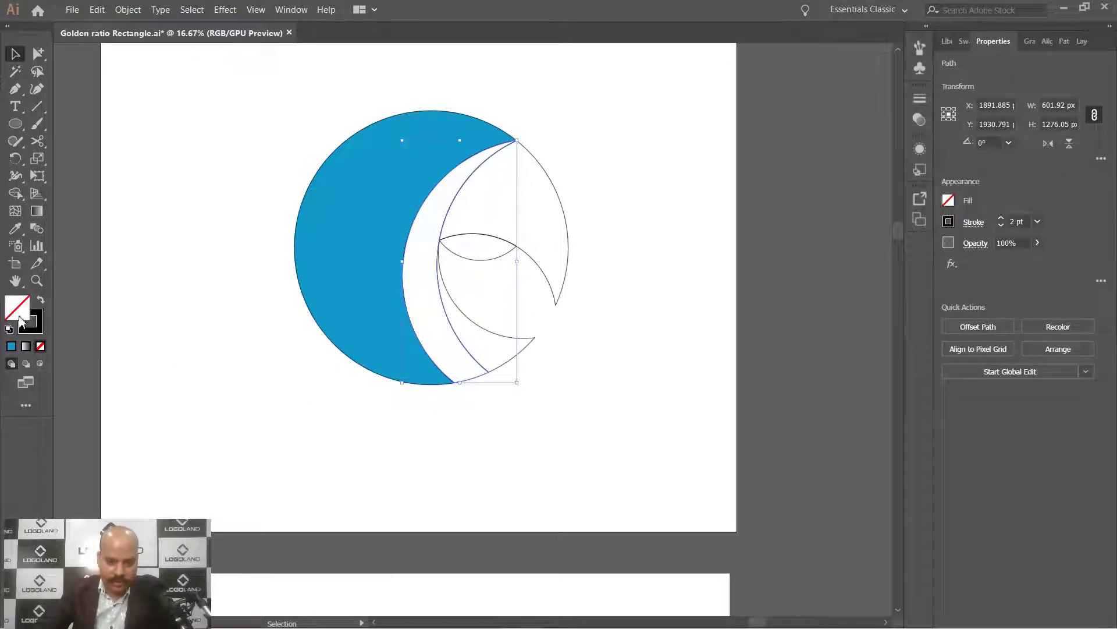
{"action": "double_click", "coordinate": [20, 320]}
{"action": "left_click_drag", "start_coordinate": [791, 267], "coordinate": [799, 329]}
{"action": "left_click", "coordinate": [737, 195]}
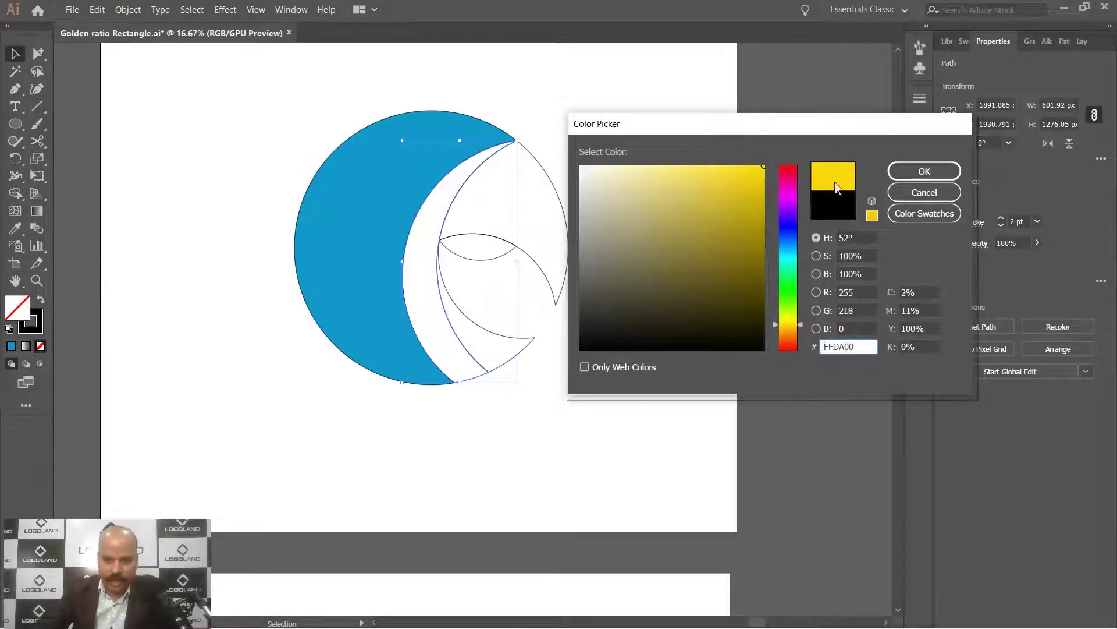
{"action": "left_click", "coordinate": [924, 171]}
Select the pointed lower shape beside the yellow crescent and fill it with an orange of hue 39°
{"action": "scroll", "coordinate": [529, 368], "scroll_direction": "up", "scroll_amount": 1}
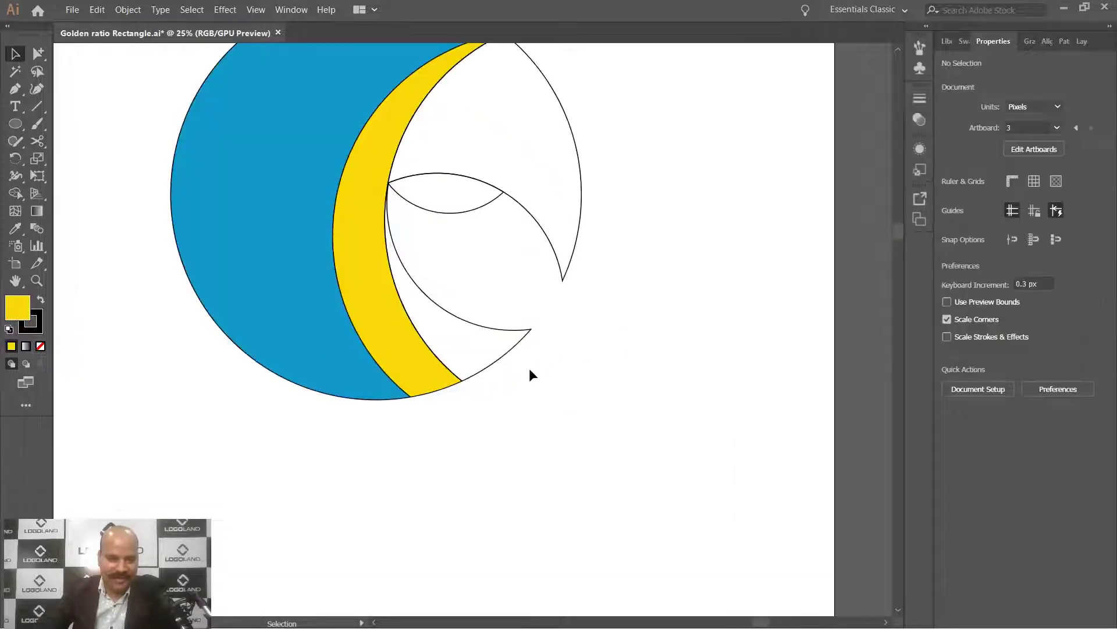
{"action": "left_click", "coordinate": [496, 367]}
{"action": "scroll", "coordinate": [634, 361], "scroll_direction": "up", "scroll_amount": 1}
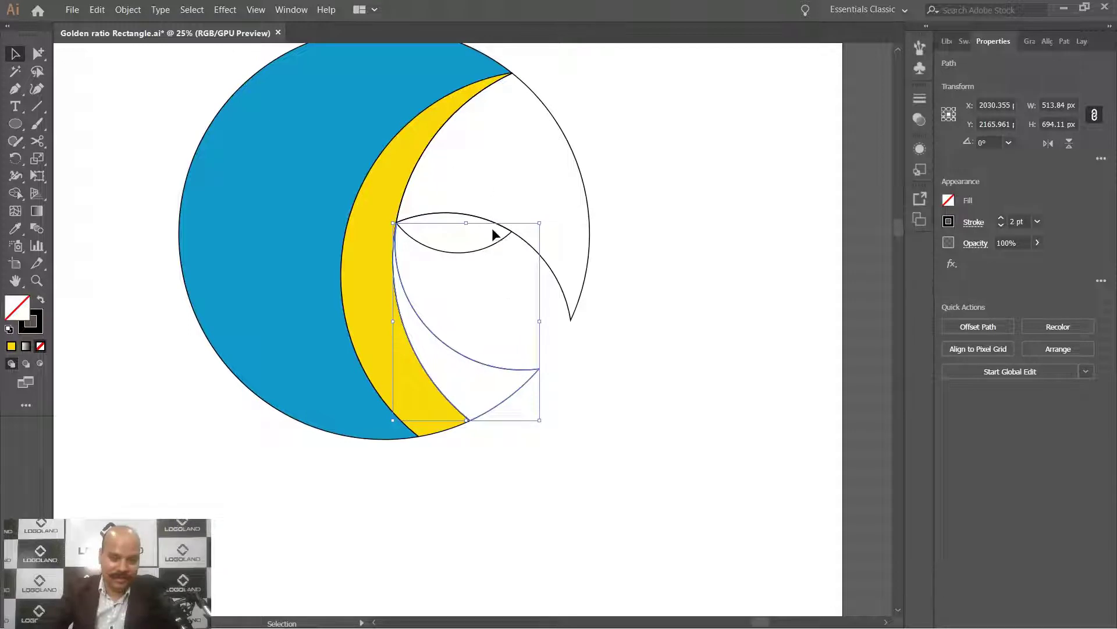
{"action": "left_click", "coordinate": [531, 397]}
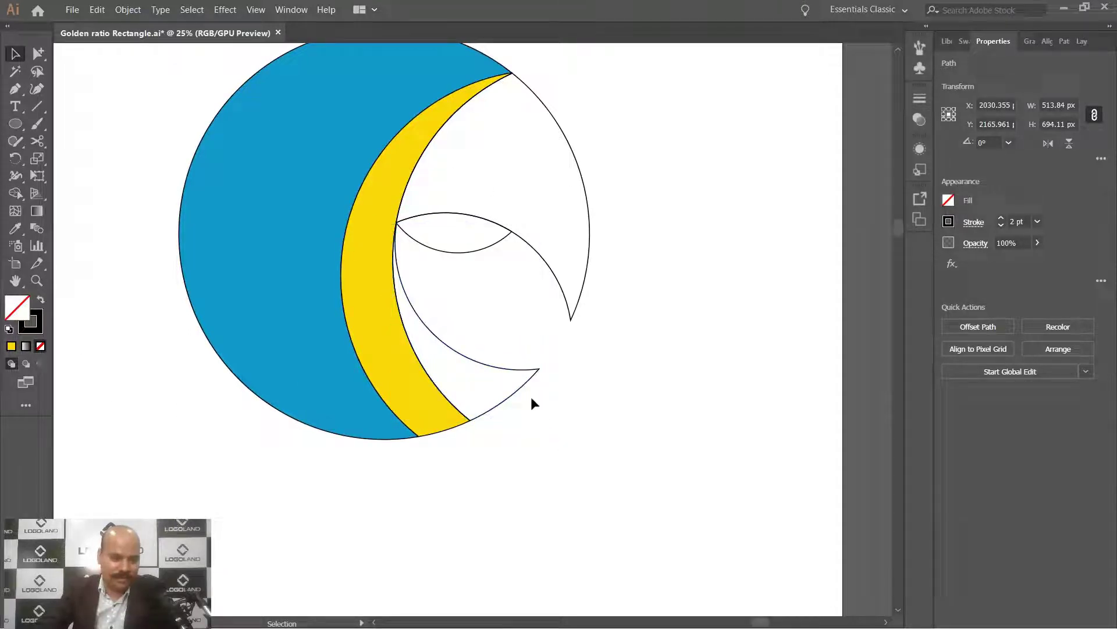
{"action": "left_click", "coordinate": [523, 385]}
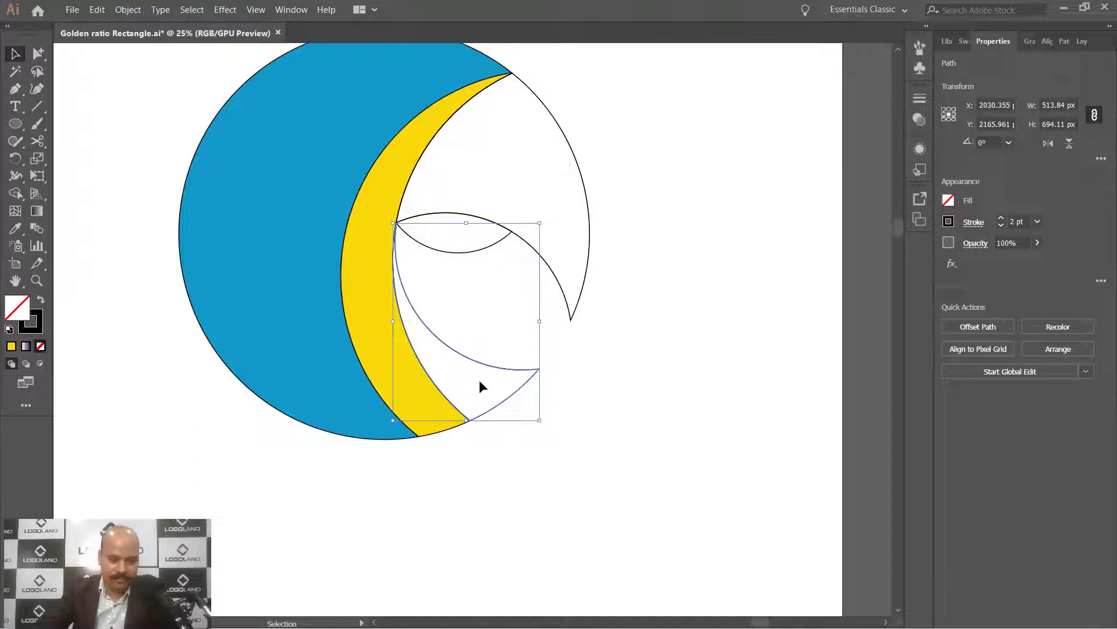
{"action": "double_click", "coordinate": [22, 312]}
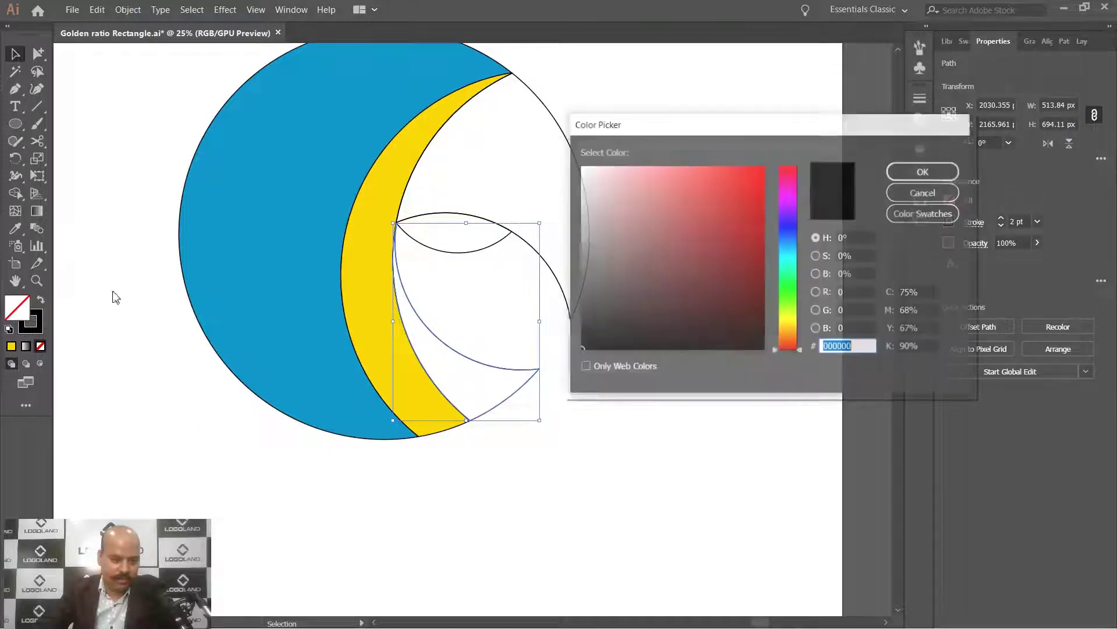
{"action": "left_click_drag", "start_coordinate": [795, 331], "coordinate": [792, 330]}
{"action": "type", "text": "ff9f00"}
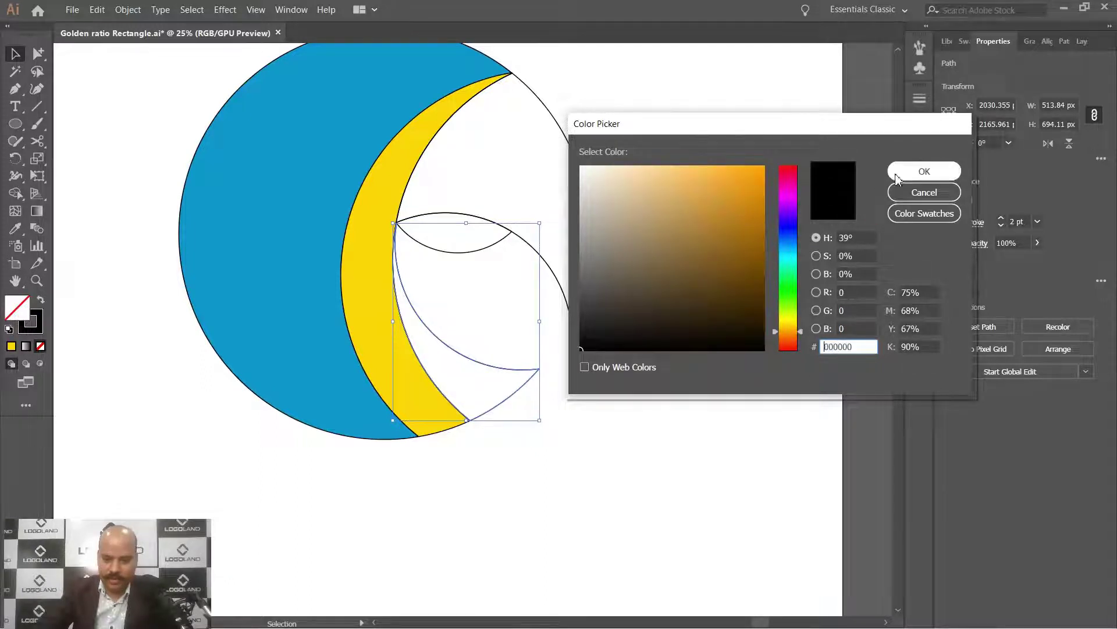
{"action": "key", "text": "Return"}
{"action": "left_click", "coordinate": [544, 299]}
Fill the large beak-like shape along the logo's upper right edge with red and deselect it
{"action": "left_click_drag", "start_coordinate": [455, 263], "coordinate": [443, 305]}
{"action": "left_click", "coordinate": [563, 196]}
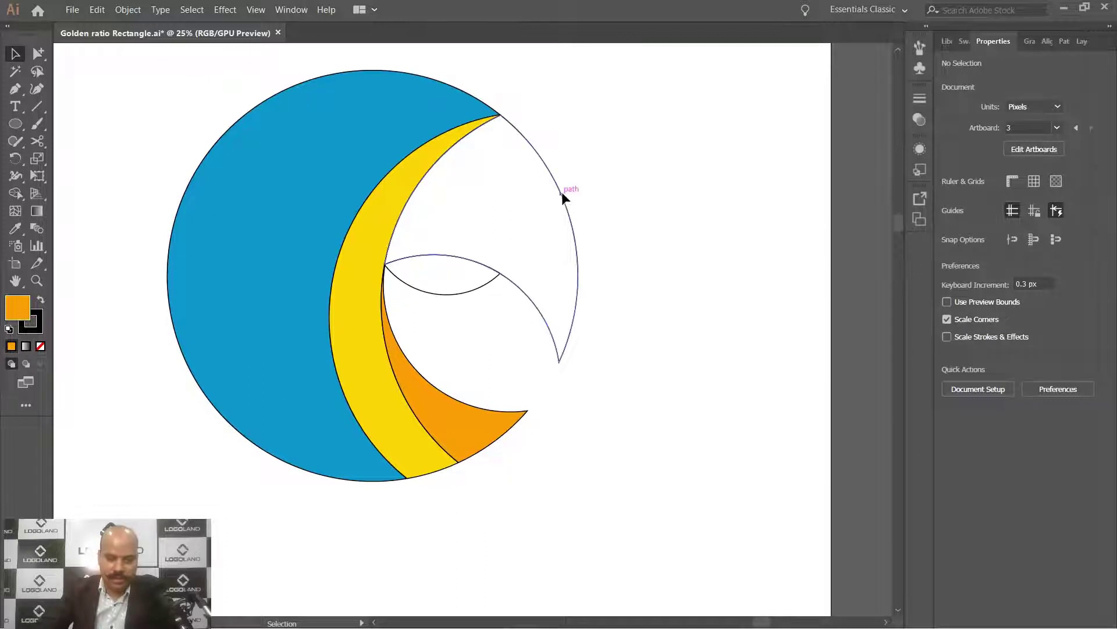
{"action": "double_click", "coordinate": [22, 316]}
{"action": "type", "text": "D12A2A"}
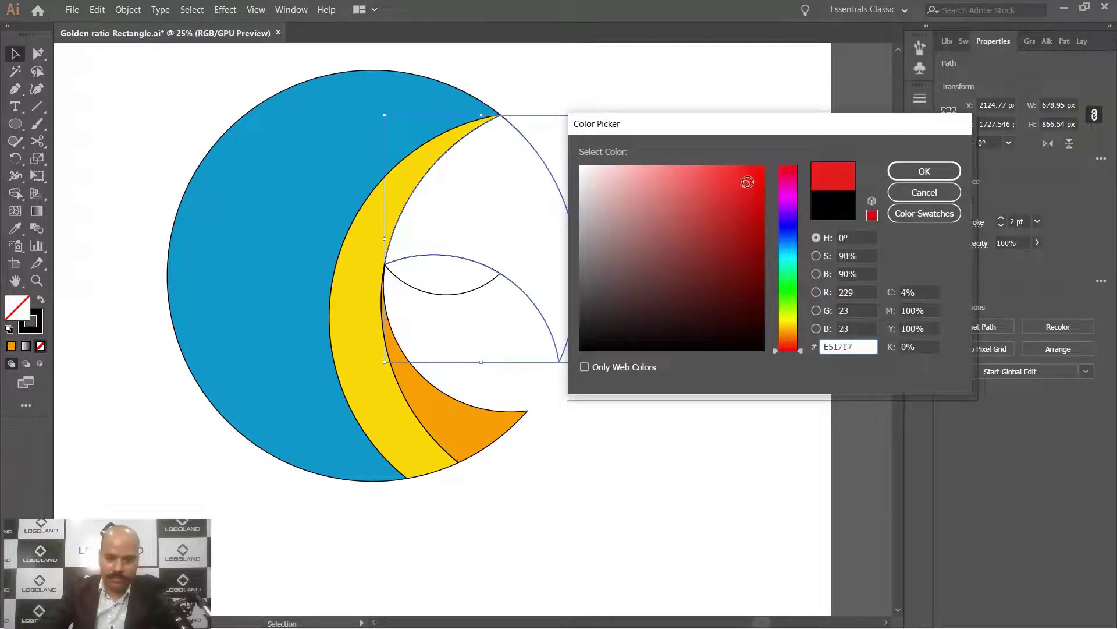
{"action": "left_click", "coordinate": [922, 172]}
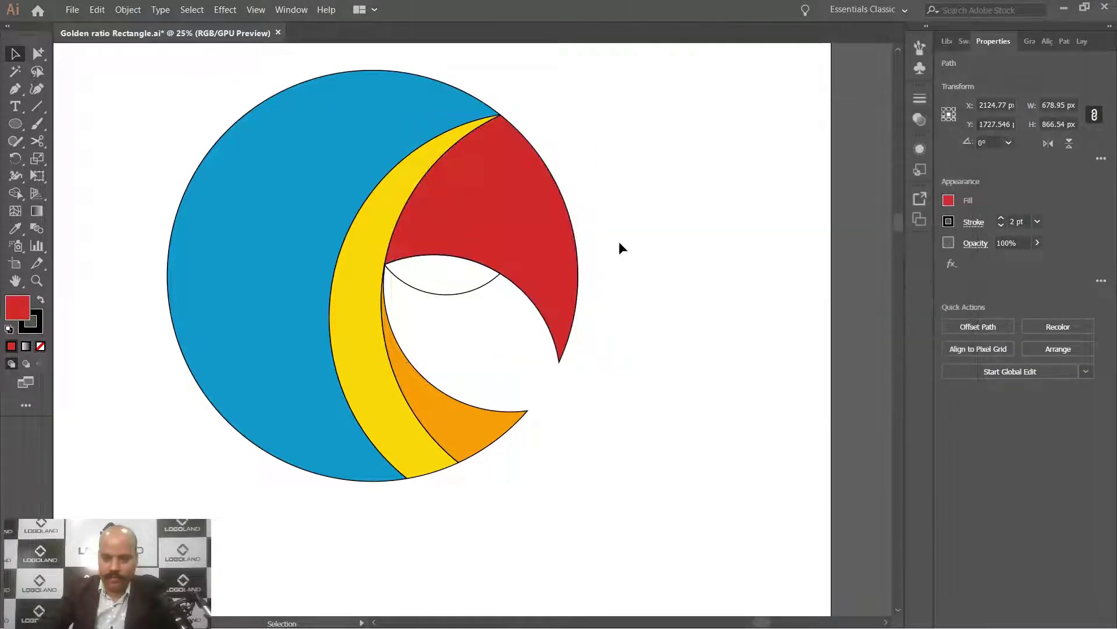
{"action": "left_click", "coordinate": [619, 242]}
Fill the small leaf shape below the red area with a light grey swatch and deselect it
{"action": "left_click", "coordinate": [475, 291]}
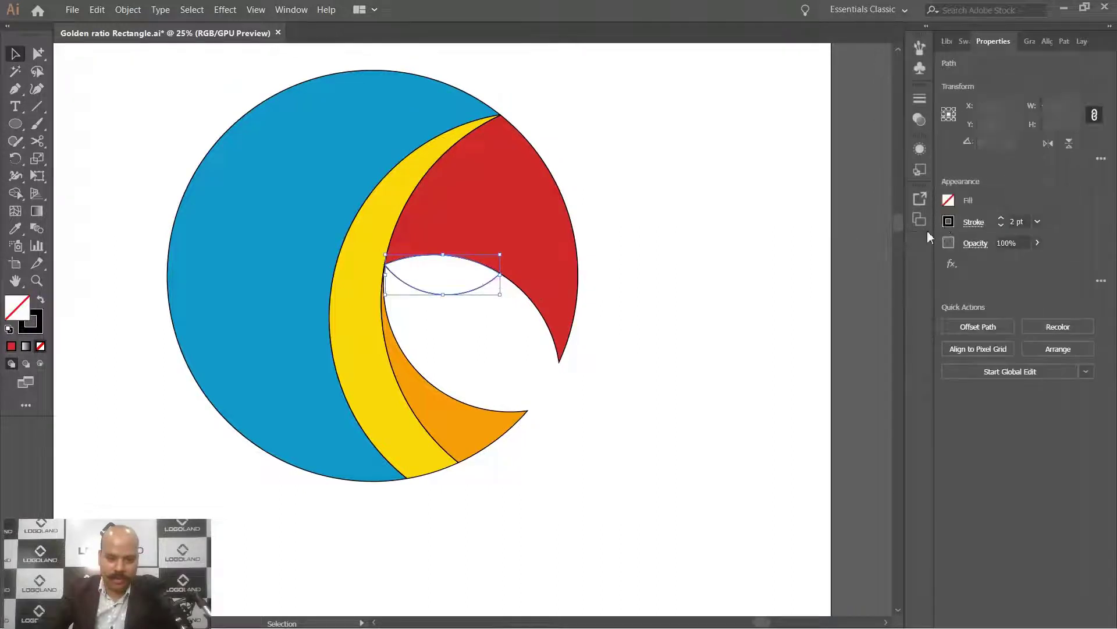
{"action": "left_click", "coordinate": [948, 200]}
{"action": "left_click", "coordinate": [871, 296]}
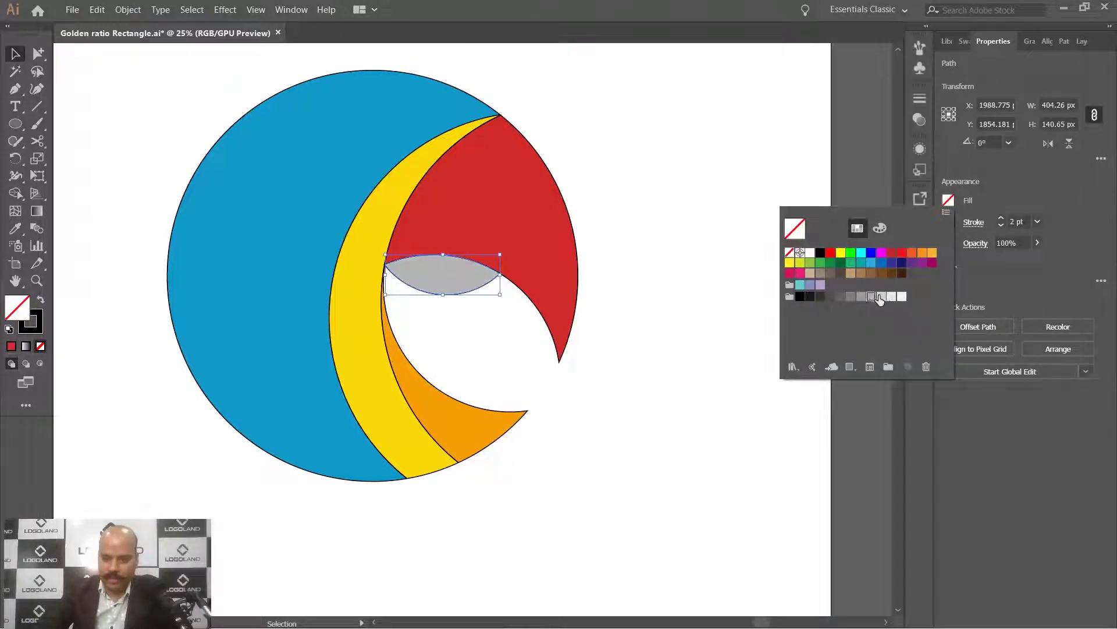
{"action": "left_click", "coordinate": [882, 296]}
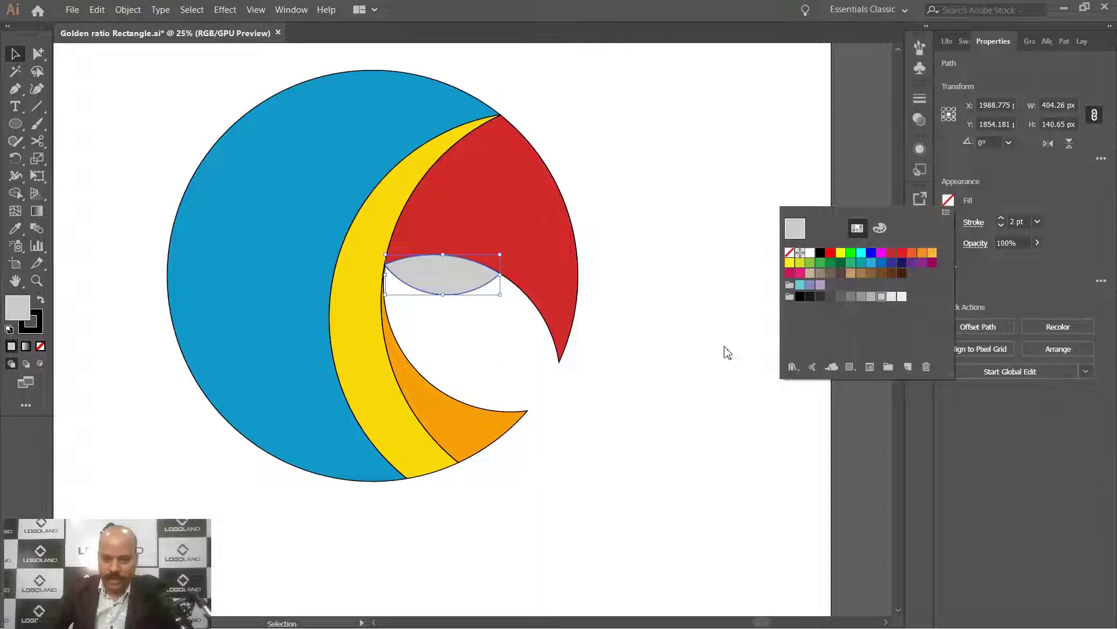
{"action": "left_click", "coordinate": [574, 373]}
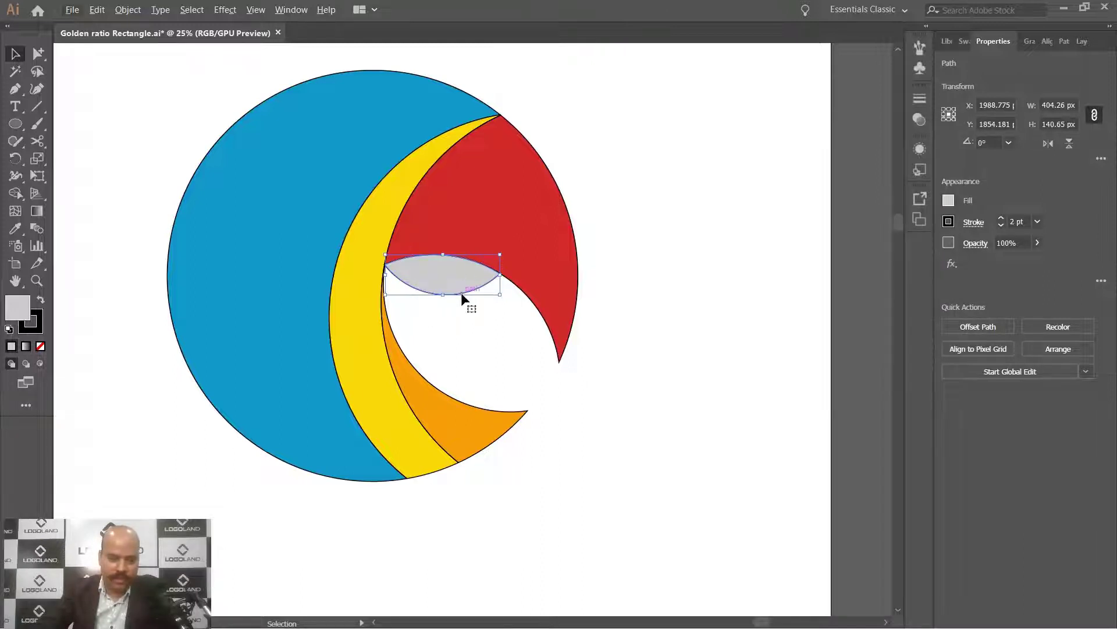
{"action": "key", "text": "ctrl+shift+a"}
Select all the logo shapes together and remove their black stroke, leaving only the fills
{"action": "scroll", "coordinate": [551, 270], "scroll_direction": "down", "scroll_amount": 2}
{"action": "left_click_drag", "start_coordinate": [315, 146], "coordinate": [640, 420]}
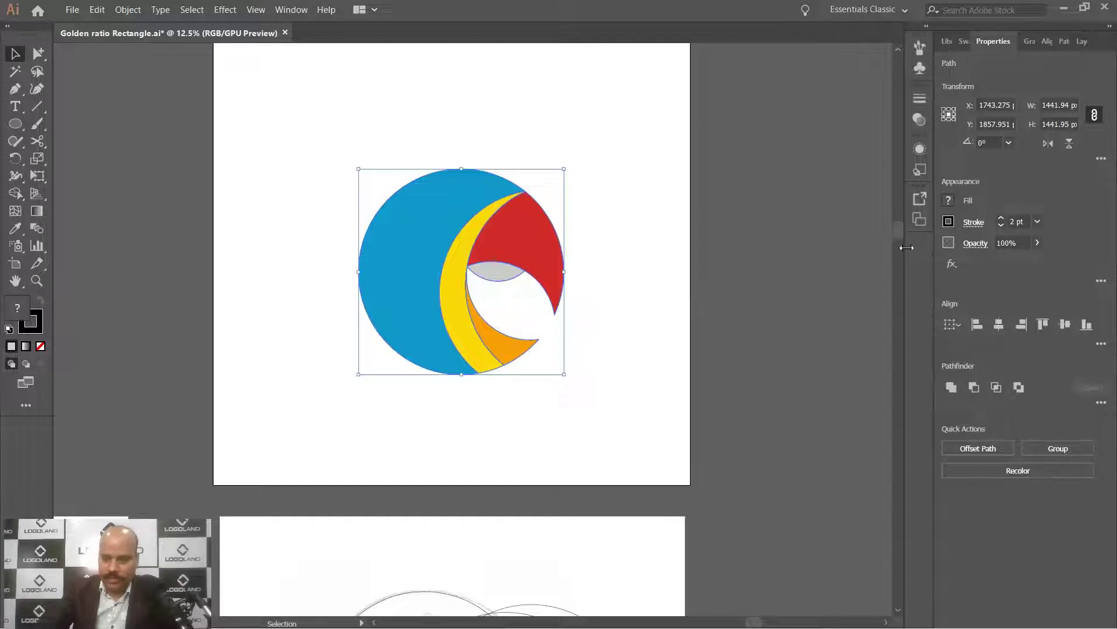
{"action": "left_click", "coordinate": [971, 224]}
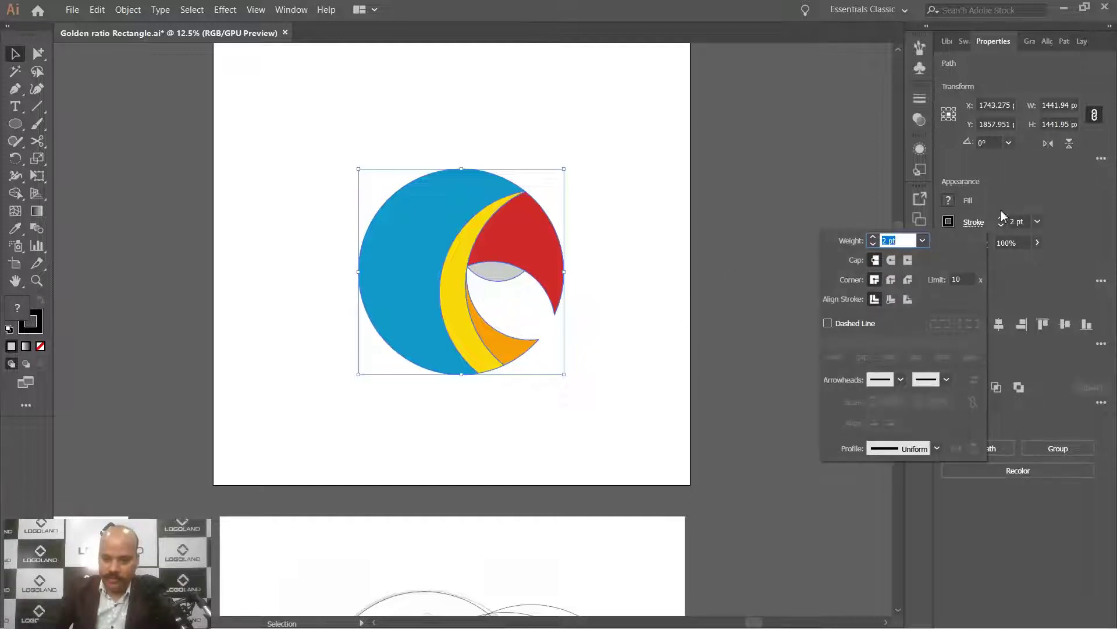
{"action": "left_click", "coordinate": [28, 332]}
{"action": "left_click", "coordinate": [42, 346]}
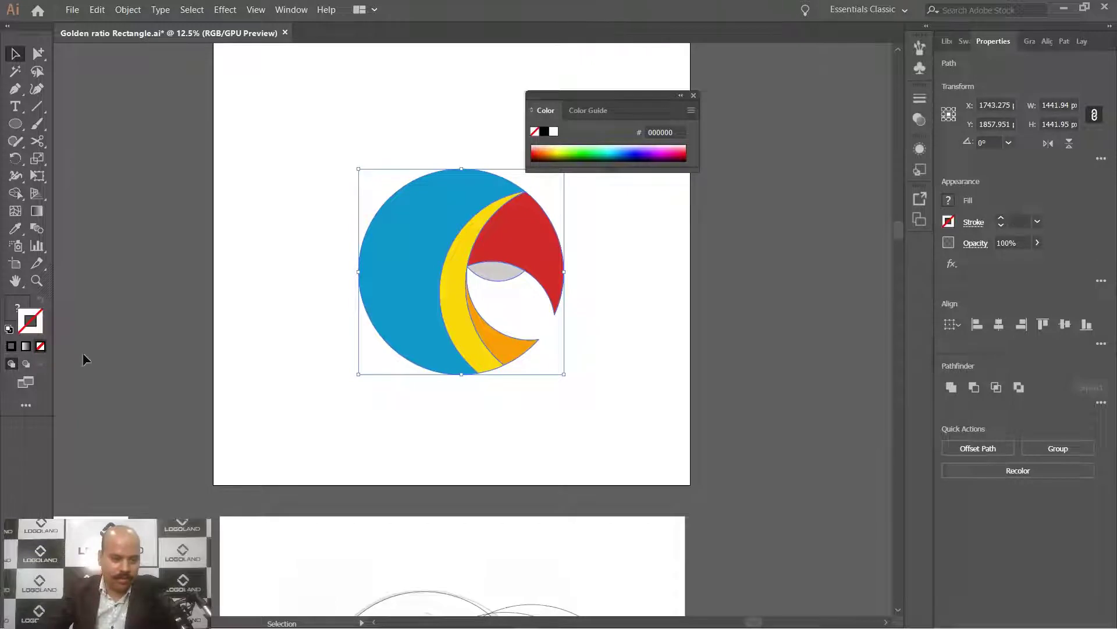
{"action": "left_click", "coordinate": [497, 409]}
{"action": "left_click", "coordinate": [693, 95]}
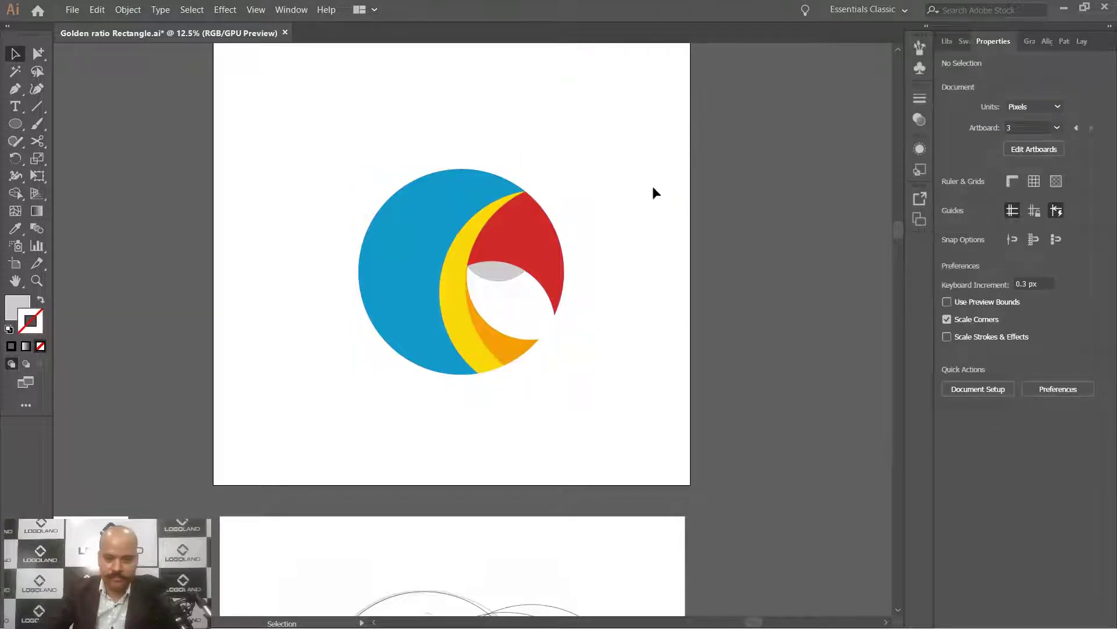
Draw a grey circle about 77 px wide just outside the blue crescent's upper left edge
{"action": "scroll", "coordinate": [586, 203], "scroll_direction": "up", "scroll_amount": 1}
{"action": "left_click", "coordinate": [13, 124]}
{"action": "scroll", "coordinate": [339, 206], "scroll_direction": "up", "scroll_amount": 2}
{"action": "mouse_move", "coordinate": [244, 109]}
{"action": "left_mouse_down"}
{"action": "mouse_move", "coordinate": [272, 142]}
{"action": "mouse_move", "coordinate": [471, 154]}
{"action": "mouse_move", "coordinate": [487, 166]}
{"action": "left_mouse_up"}
{"action": "key", "text": "v"}
{"action": "key", "text": "ctrl+z"}
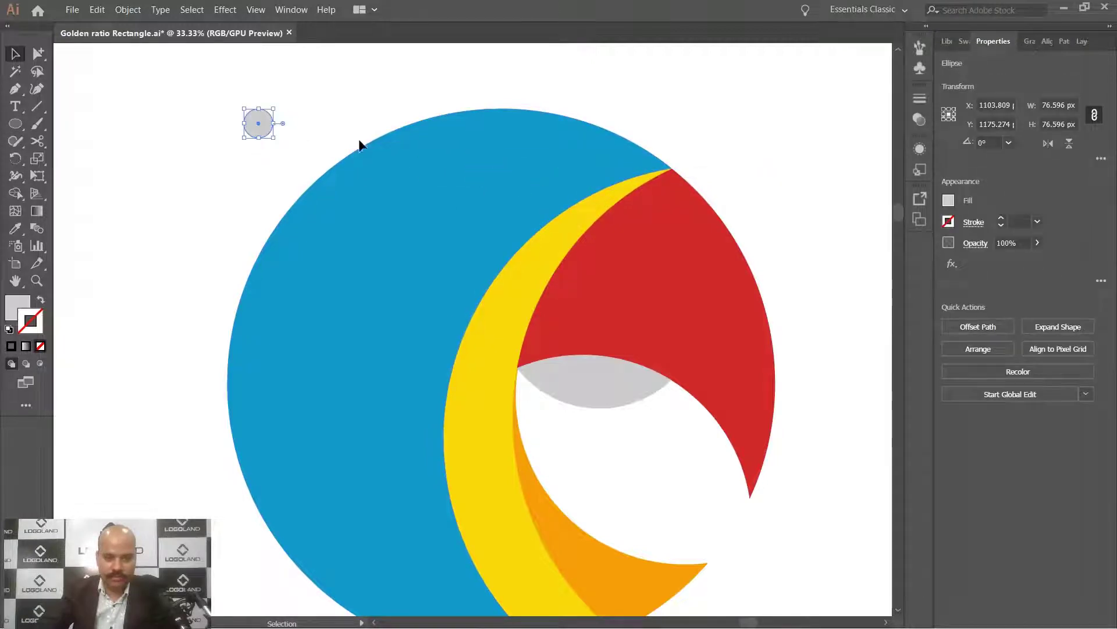
Place an unfilled circle about 85 px wide with a 2 pt black outline left of the sketch
{"action": "scroll", "coordinate": [388, 139], "scroll_direction": "down", "scroll_amount": 5}
{"action": "left_click_drag", "start_coordinate": [451, 349], "coordinate": [400, 263]}
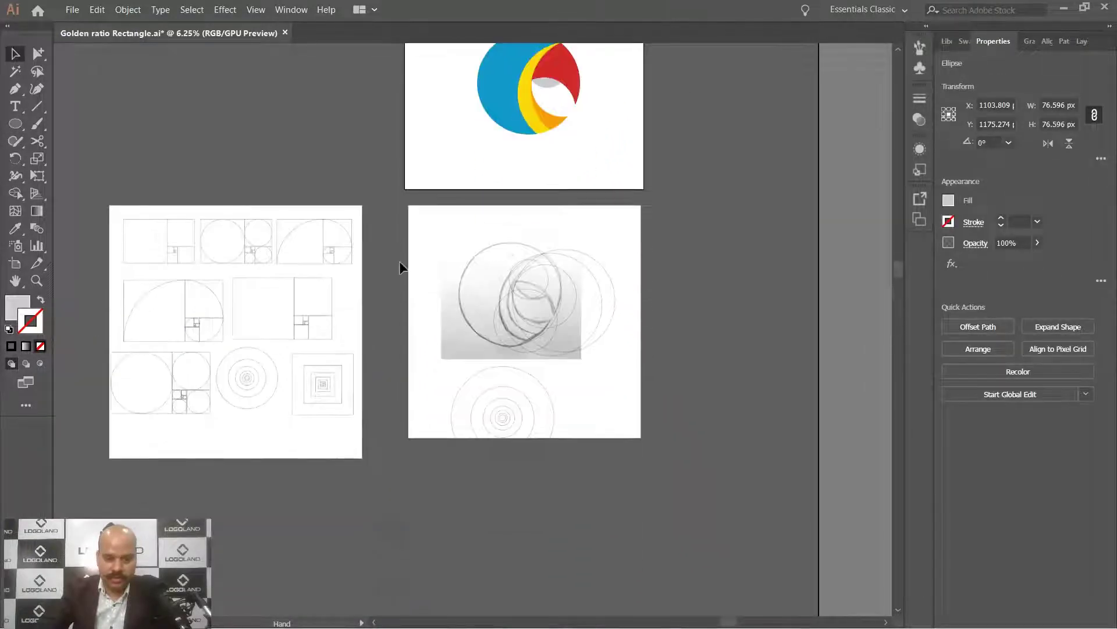
{"action": "scroll", "coordinate": [470, 437], "scroll_direction": "up", "scroll_amount": 3}
{"action": "mouse_move", "coordinate": [574, 382]}
{"action": "left_mouse_down"}
{"action": "mouse_move", "coordinate": [404, 210]}
{"action": "mouse_move", "coordinate": [373, 149]}
{"action": "mouse_move", "coordinate": [351, 269]}
{"action": "mouse_move", "coordinate": [294, 451]}
{"action": "left_mouse_up"}
{"action": "key", "text": "shift+x"}
{"action": "scroll", "coordinate": [368, 160], "scroll_direction": "down", "scroll_amount": 2}
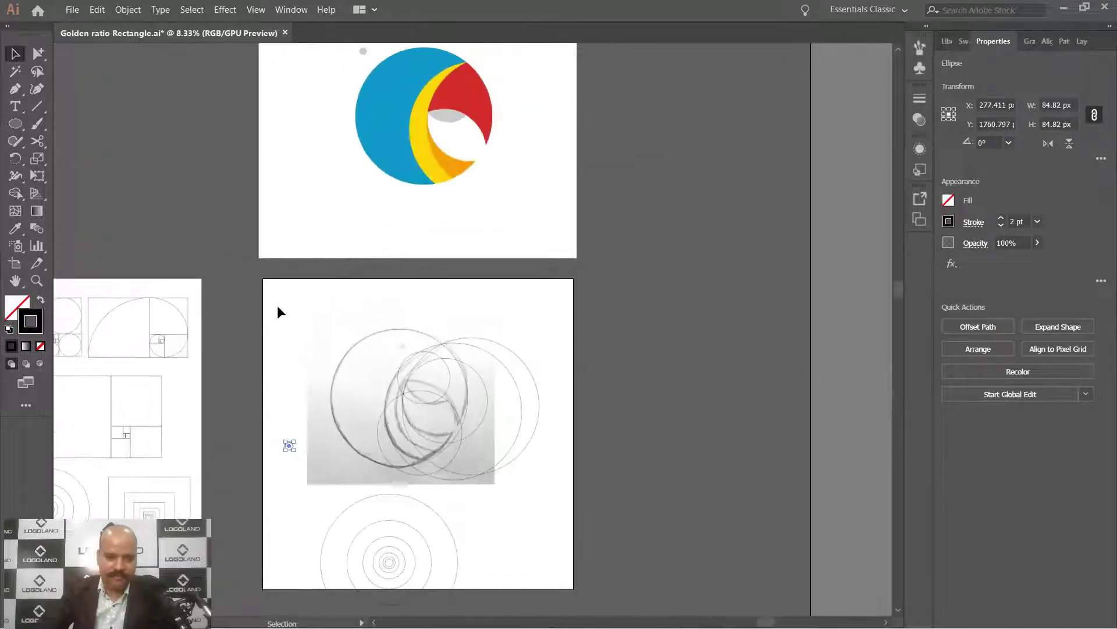
Move the small outlined circle onto the upper part of the blue crescent as the eye and deselect it
{"action": "left_click", "coordinate": [277, 306]}
{"action": "scroll", "coordinate": [495, 167], "scroll_direction": "up", "scroll_amount": 2}
{"action": "left_click_drag", "start_coordinate": [509, 189], "coordinate": [601, 393]}
{"action": "scroll", "coordinate": [620, 337], "scroll_direction": "up", "scroll_amount": 1}
{"action": "left_click_drag", "start_coordinate": [620, 337], "coordinate": [693, 397]}
{"action": "left_click", "coordinate": [662, 435]}
{"action": "left_click_drag", "start_coordinate": [646, 434], "coordinate": [435, 152]}
{"action": "scroll", "coordinate": [422, 173], "scroll_direction": "up", "scroll_amount": 2}
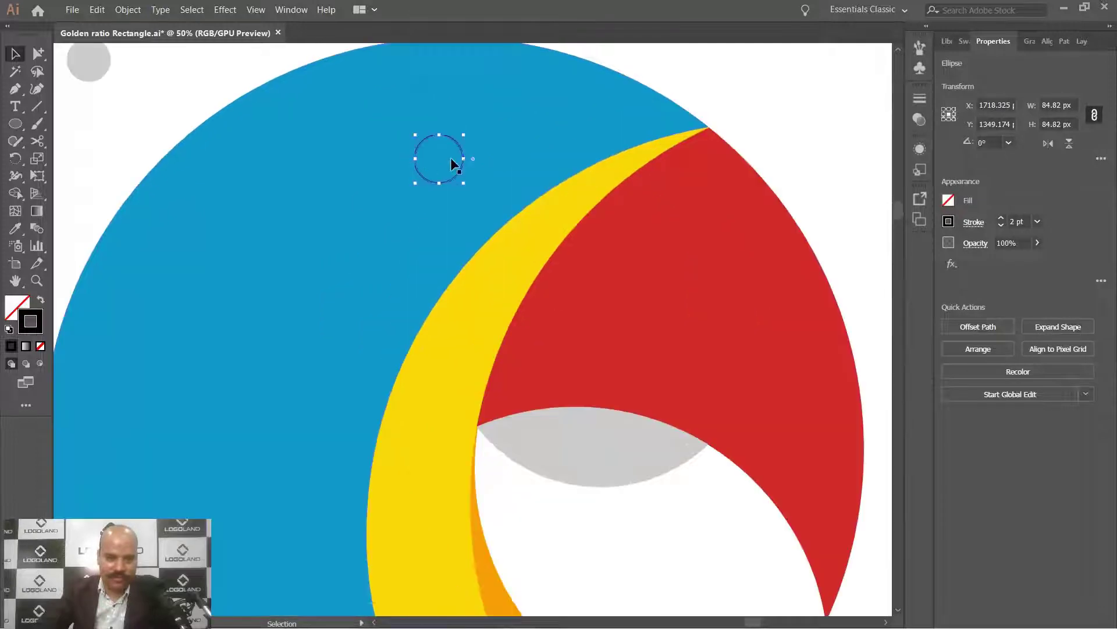
{"action": "left_click_drag", "start_coordinate": [458, 145], "coordinate": [440, 127]}
{"action": "scroll", "coordinate": [466, 132], "scroll_direction": "down", "scroll_amount": 3}
{"action": "left_click", "coordinate": [582, 115]}
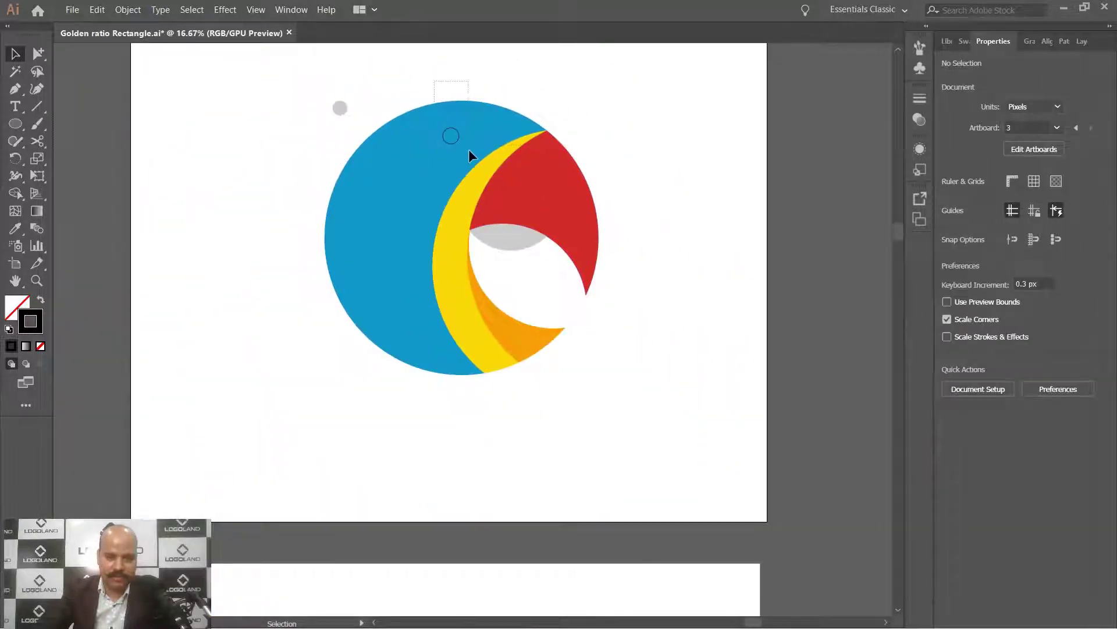
Select the blue crescent with the eye circle and cut the eye out of it with Shape Builder
{"action": "key", "text": "ctrl+a"}
{"action": "key", "text": "shift+m"}
{"action": "scroll", "coordinate": [453, 135], "scroll_direction": "up", "scroll_amount": 3}
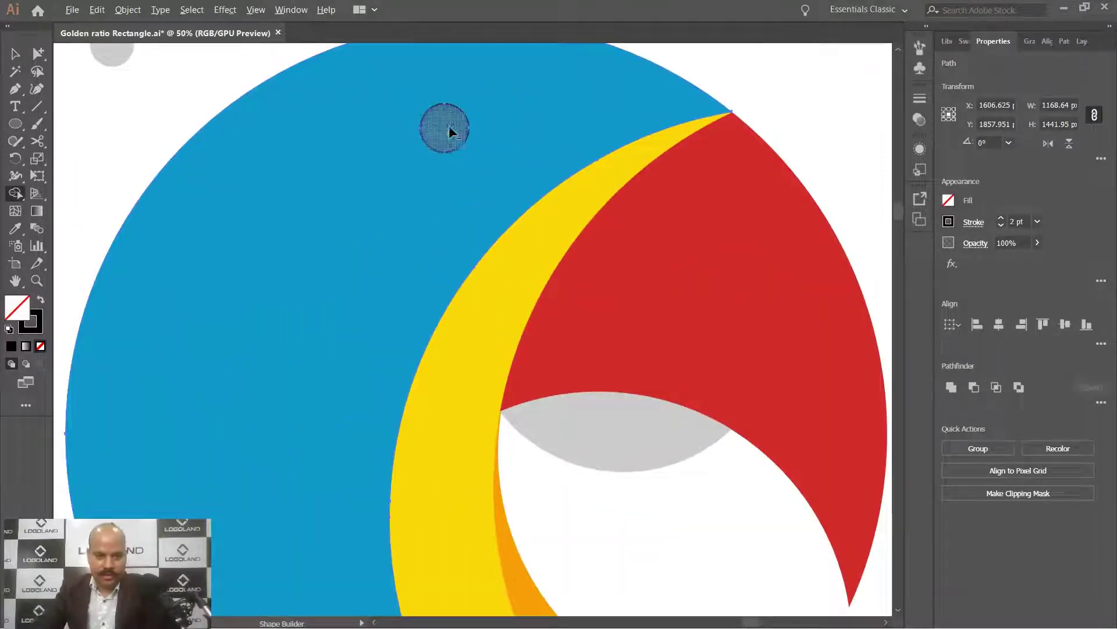
{"action": "left_click", "coordinate": [449, 131], "text": "alt"}
{"action": "scroll", "coordinate": [461, 140], "scroll_direction": "down", "scroll_amount": 3}
Move the spare grey circle off the artboard to its left and deselect it
{"action": "left_click", "coordinate": [15, 54]}
{"action": "left_click", "coordinate": [303, 104]}
{"action": "left_click_drag", "start_coordinate": [345, 109], "coordinate": [93, 101]}
{"action": "key", "text": "ctrl+shift+a"}
Examine the coloured logo up close and as a whole, including the cut-out eye and the shape edges
{"action": "scroll", "coordinate": [612, 183], "scroll_direction": "down", "scroll_amount": 2}
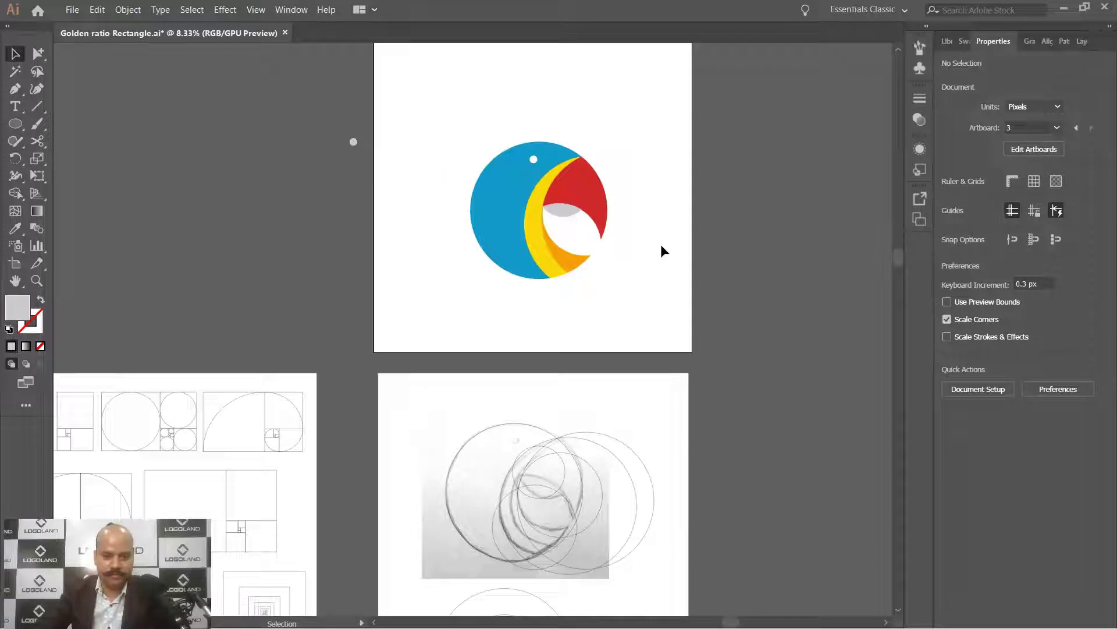
{"action": "scroll", "coordinate": [657, 221], "scroll_direction": "up", "scroll_amount": 3}
{"action": "scroll", "coordinate": [690, 250], "scroll_direction": "down", "scroll_amount": 1}
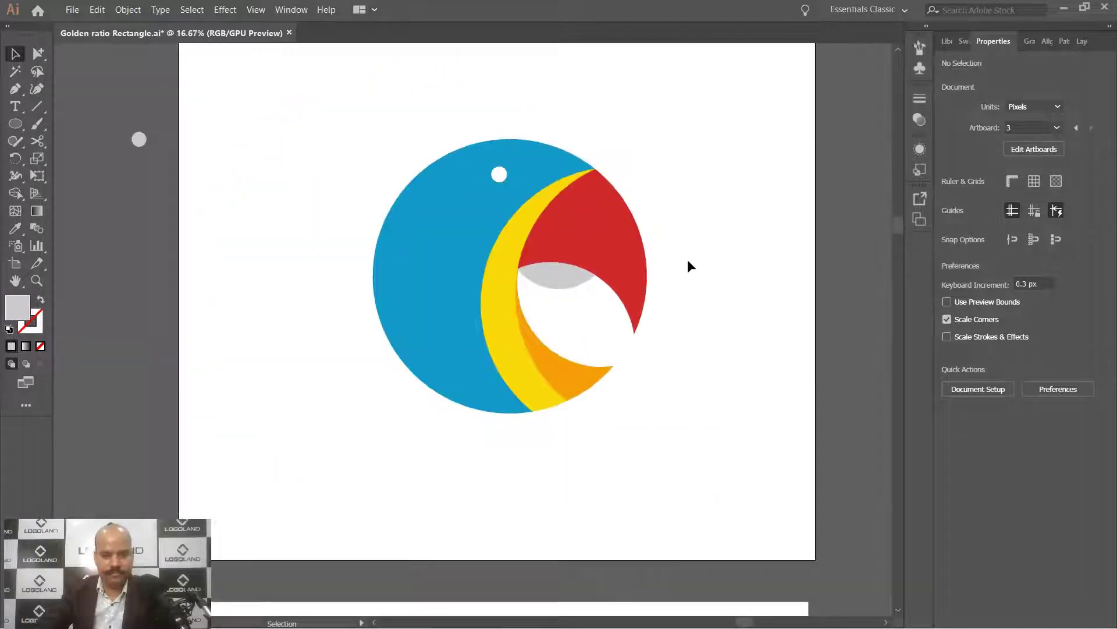
{"action": "scroll", "coordinate": [663, 314], "scroll_direction": "up", "scroll_amount": 2}
{"action": "scroll", "coordinate": [683, 279], "scroll_direction": "up", "scroll_amount": 1}
{"action": "scroll", "coordinate": [699, 302], "scroll_direction": "down", "scroll_amount": 2}
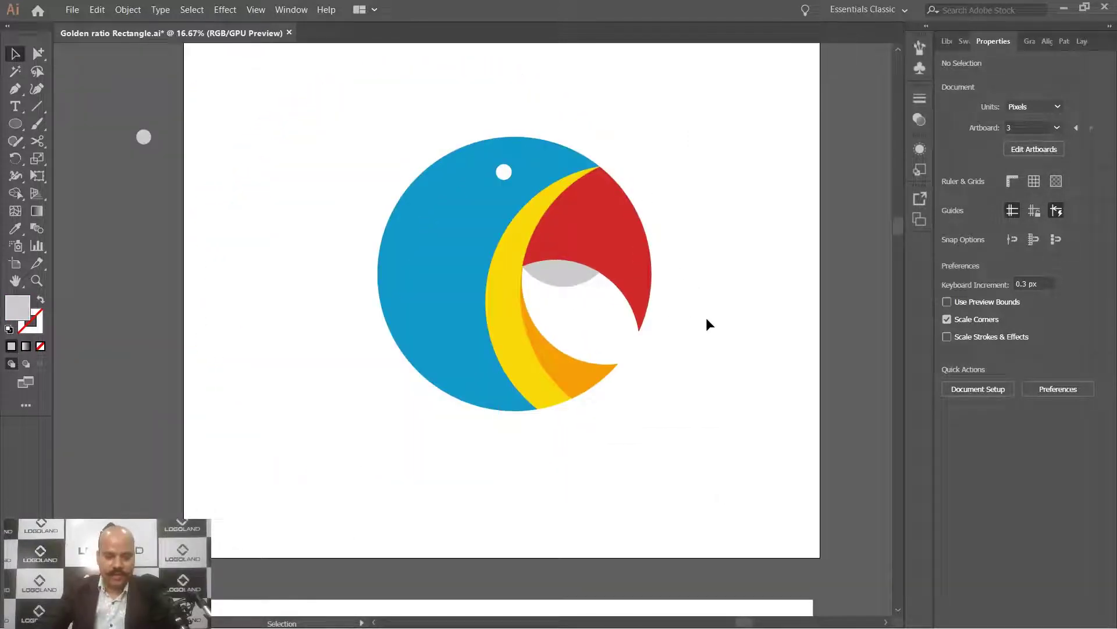
{"action": "left_click_drag", "start_coordinate": [706, 317], "coordinate": [675, 337]}
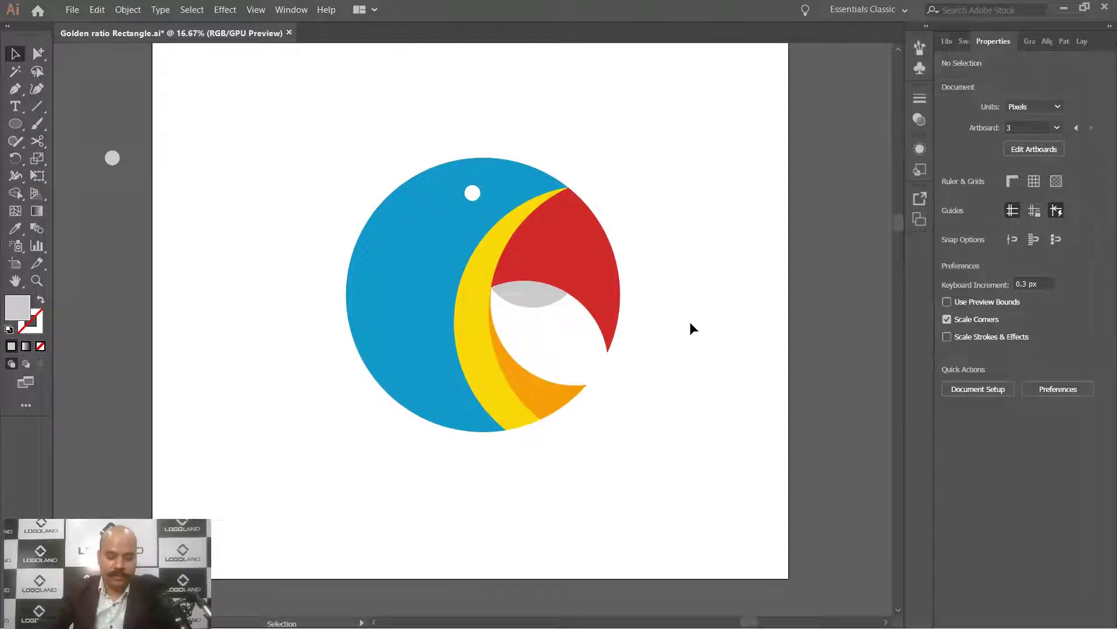
{"action": "scroll", "coordinate": [646, 337], "scroll_direction": "down", "scroll_amount": 2}
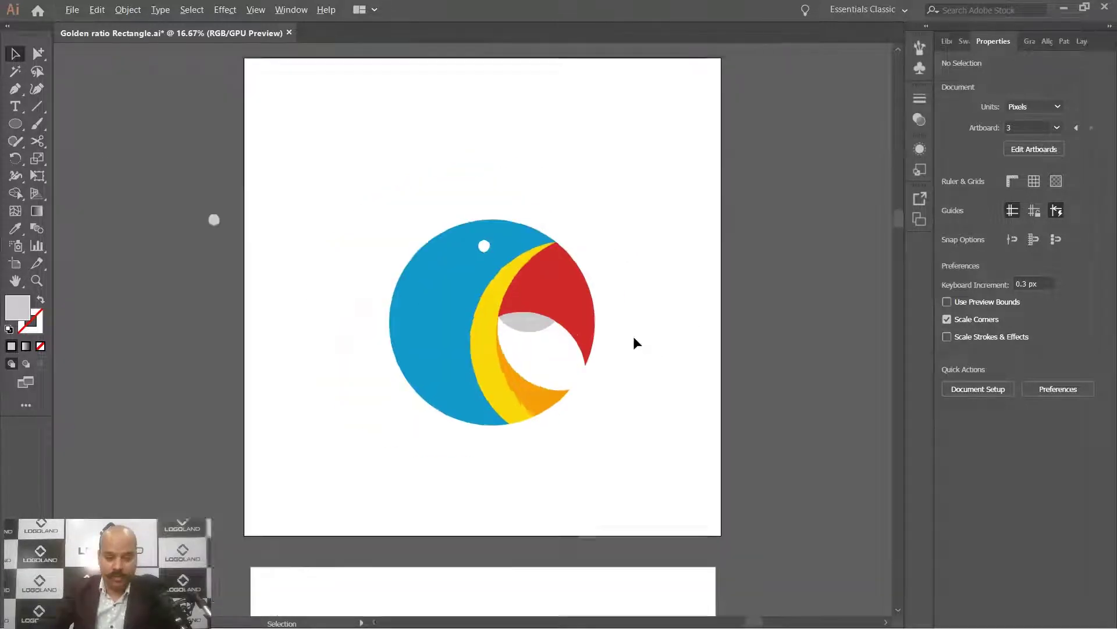
Select the complete logo and place a copy of it in the empty area right of the artboard
{"action": "left_click_drag", "start_coordinate": [460, 221], "coordinate": [648, 412]}
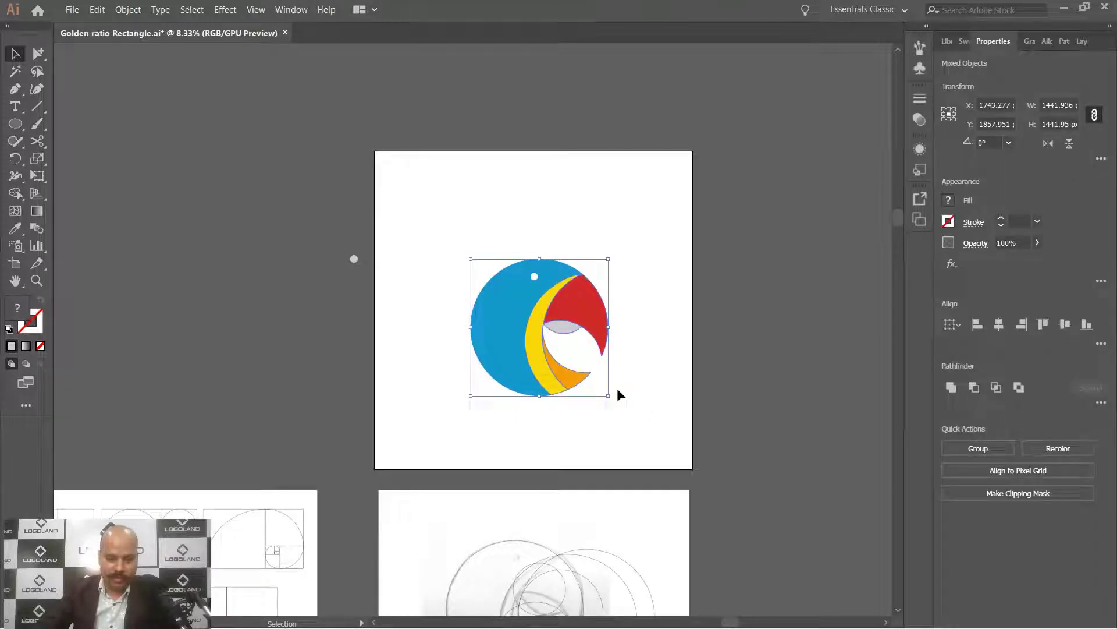
{"action": "left_click_drag", "start_coordinate": [499, 317], "coordinate": [769, 307]}
{"action": "scroll", "coordinate": [605, 374], "scroll_direction": "up", "scroll_amount": 1}
{"action": "left_click", "coordinate": [676, 397]}
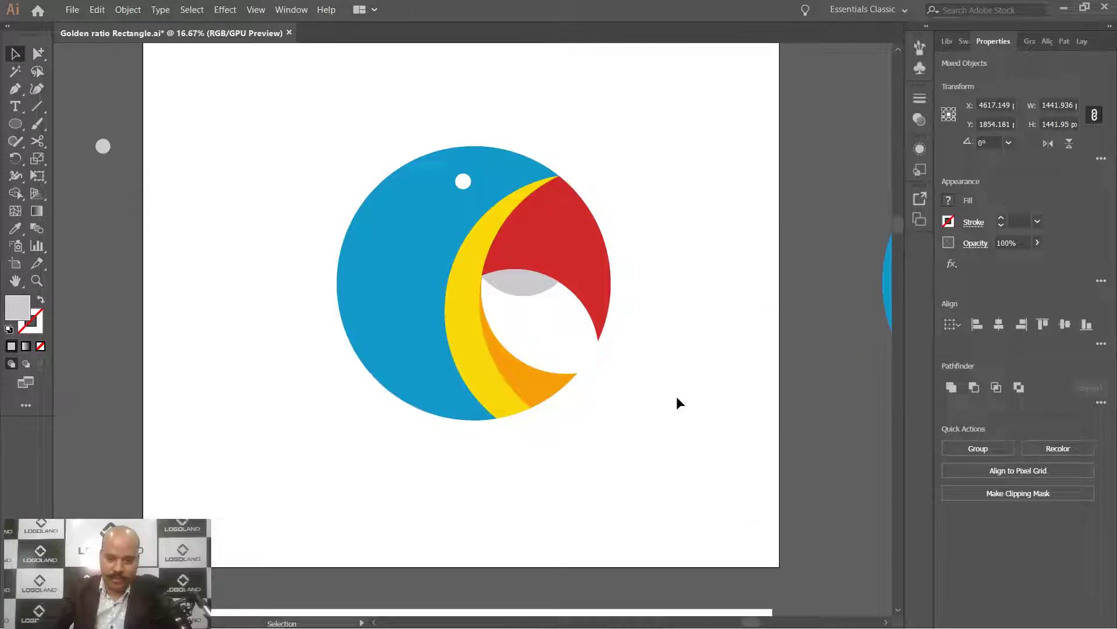
Select the complete logo on the artboard and place another copy of it in the empty area left of the artboard
{"action": "scroll", "coordinate": [615, 334], "scroll_direction": "up", "scroll_amount": 1}
{"action": "left_click_drag", "start_coordinate": [677, 291], "coordinate": [694, 344]}
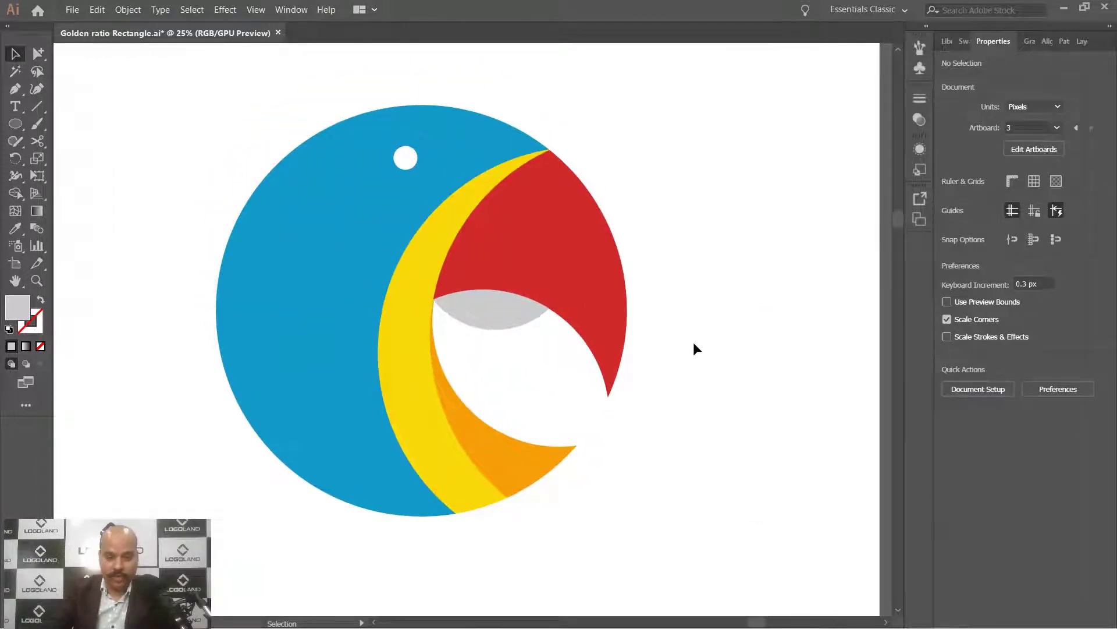
{"action": "scroll", "coordinate": [681, 291], "scroll_direction": "down", "scroll_amount": 2}
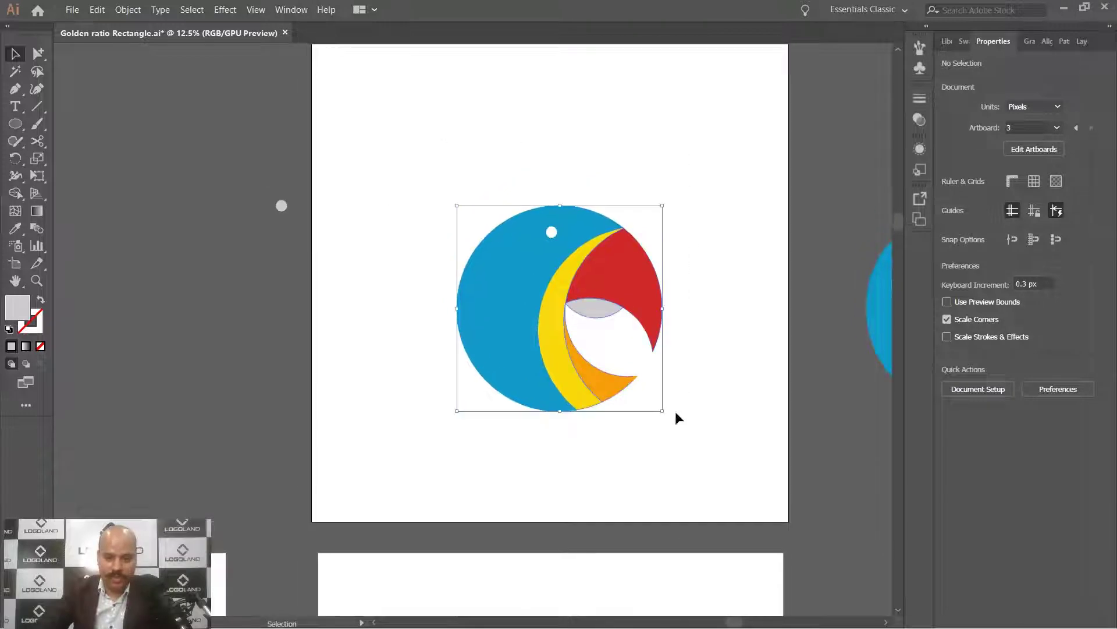
{"action": "left_click_drag", "start_coordinate": [687, 424], "coordinate": [687, 424]}
{"action": "scroll", "coordinate": [622, 335], "scroll_direction": "down", "scroll_amount": 1}
{"action": "left_click_drag", "start_coordinate": [619, 310], "coordinate": [320, 303]}
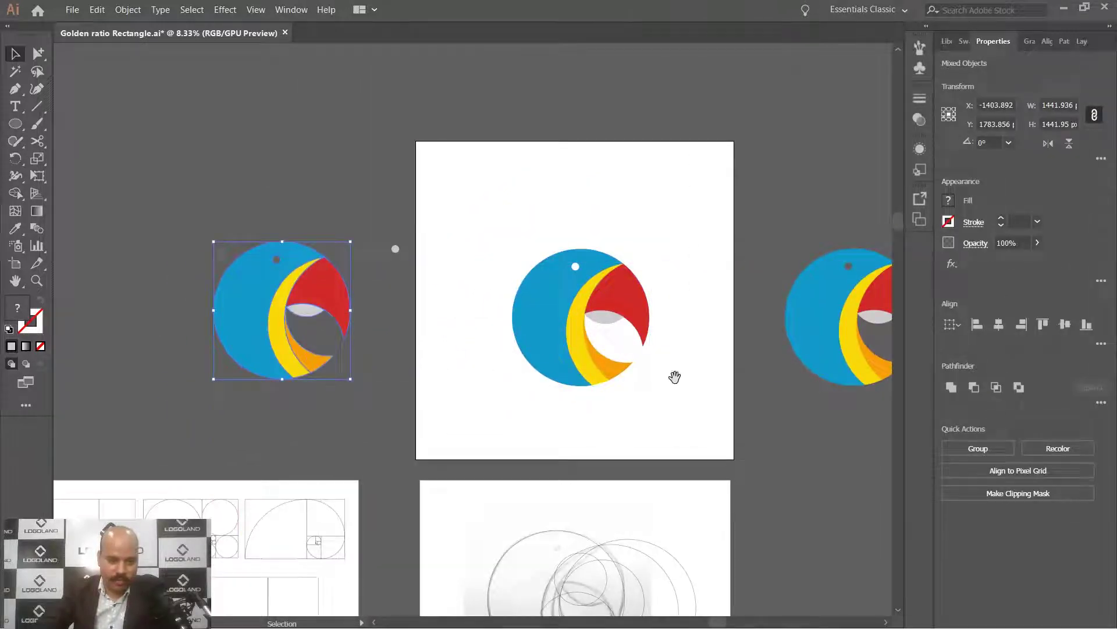
{"action": "scroll", "coordinate": [661, 385], "scroll_direction": "right", "scroll_amount": 5}
{"action": "scroll", "coordinate": [195, 252], "scroll_direction": "left", "scroll_amount": 5}
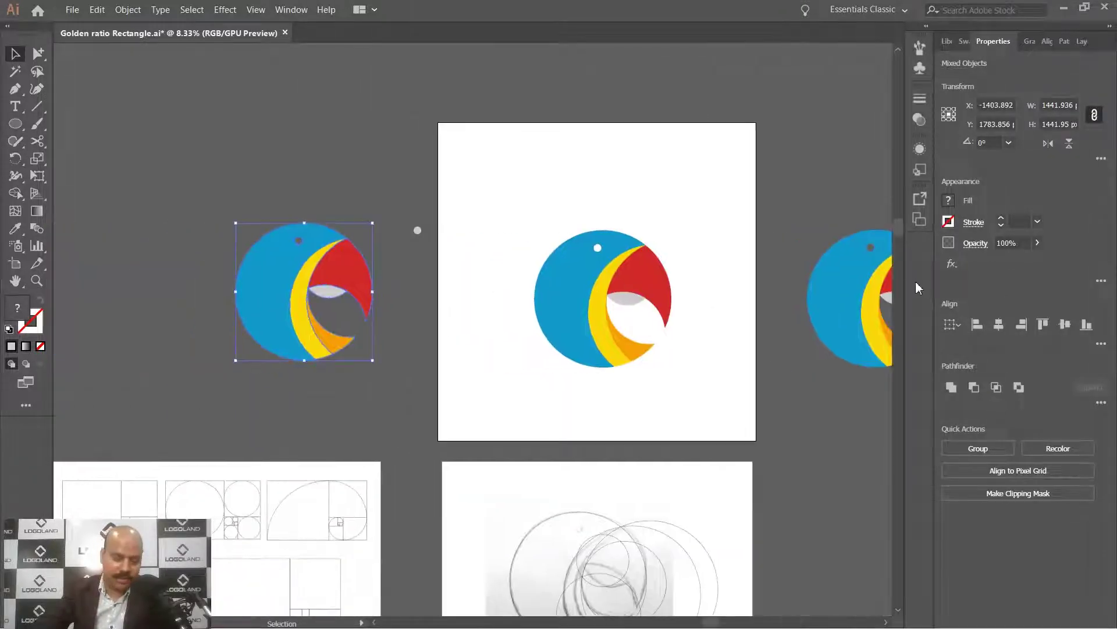
Select all shapes of the logo copy left of the artboard and give them a black 12 pt stroke
{"action": "scroll", "coordinate": [487, 269], "scroll_direction": "up", "scroll_amount": 2}
{"action": "left_click_drag", "start_coordinate": [308, 324], "coordinate": [503, 324]}
{"action": "left_click", "coordinate": [195, 170]}
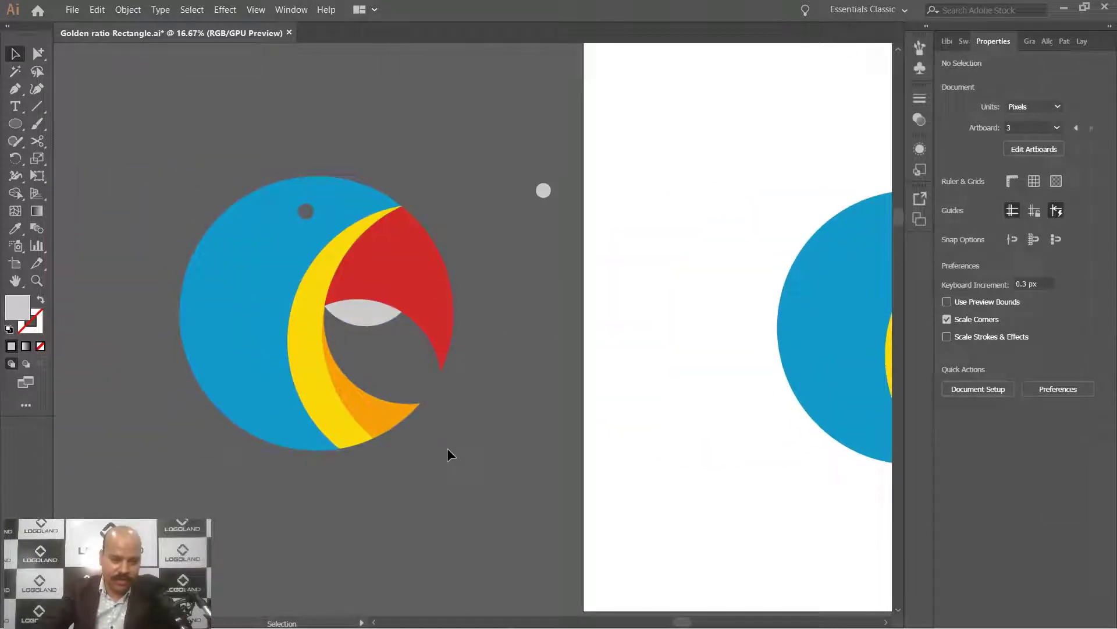
{"action": "left_click_drag", "start_coordinate": [447, 448], "coordinate": [449, 449]}
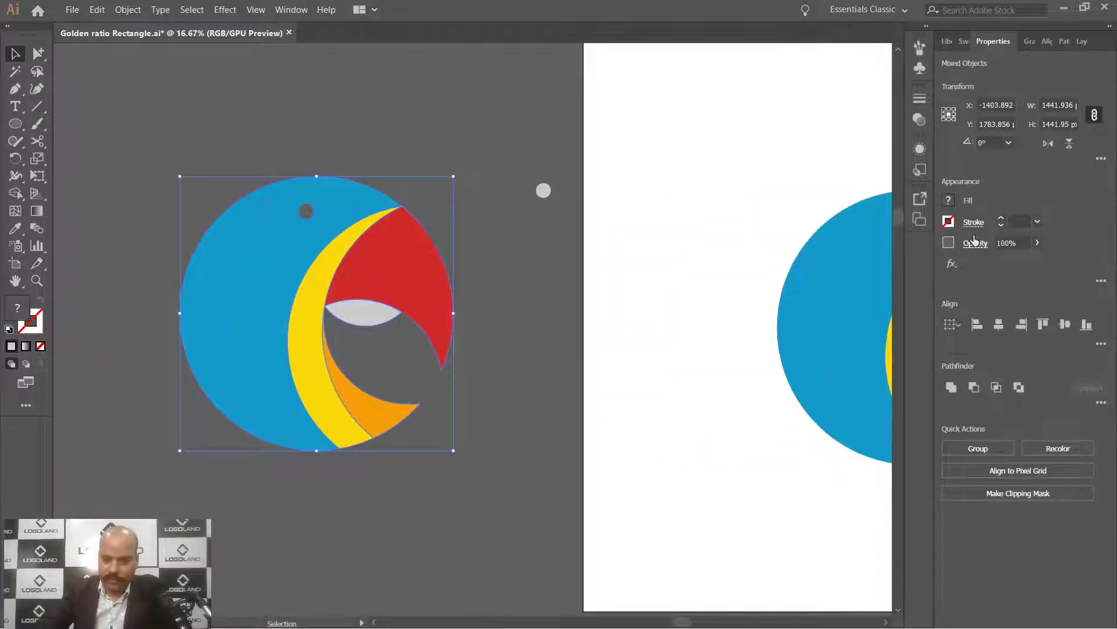
{"action": "left_click", "coordinate": [949, 222]}
{"action": "left_click", "coordinate": [820, 274]}
{"action": "left_click", "coordinate": [1037, 221]}
{"action": "left_click", "coordinate": [1061, 450]}
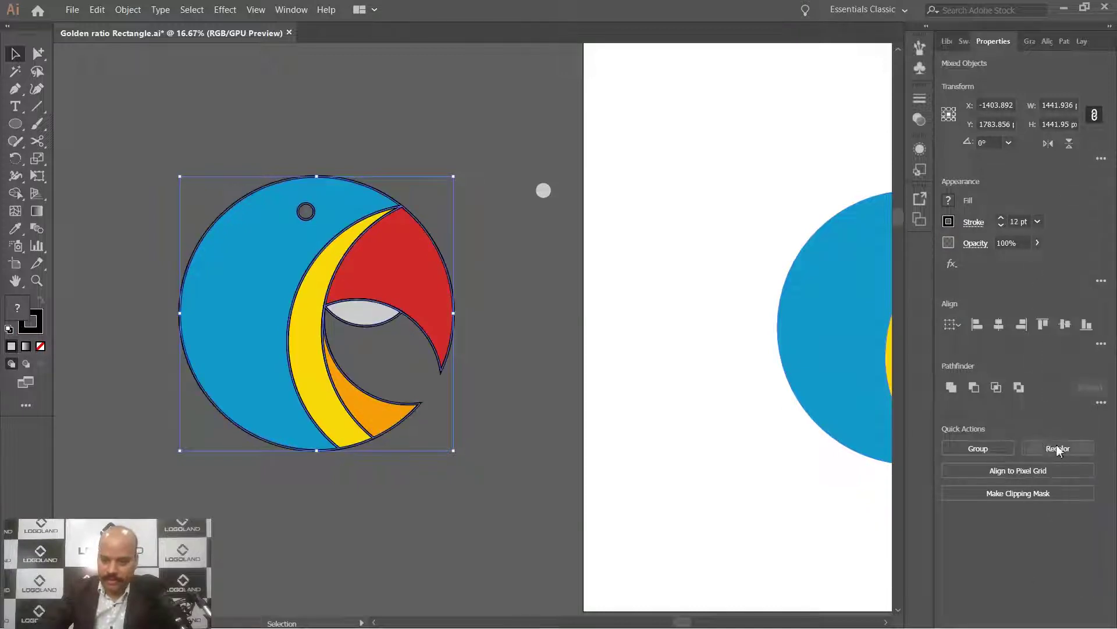
Thicken the stroke of the left logo copy to 20 pt
{"action": "scroll", "coordinate": [498, 331], "scroll_direction": "up", "scroll_amount": 2}
{"action": "left_click_drag", "start_coordinate": [499, 330], "coordinate": [563, 320]}
{"action": "left_click", "coordinate": [1038, 221]}
{"action": "left_click", "coordinate": [1056, 468]}
{"action": "left_click", "coordinate": [1037, 221]}
{"action": "left_click", "coordinate": [1053, 508]}
Set the stroke weight of the left logo copy to 40 pt and deselect it
{"action": "scroll", "coordinate": [574, 259], "scroll_direction": "down", "scroll_amount": 1}
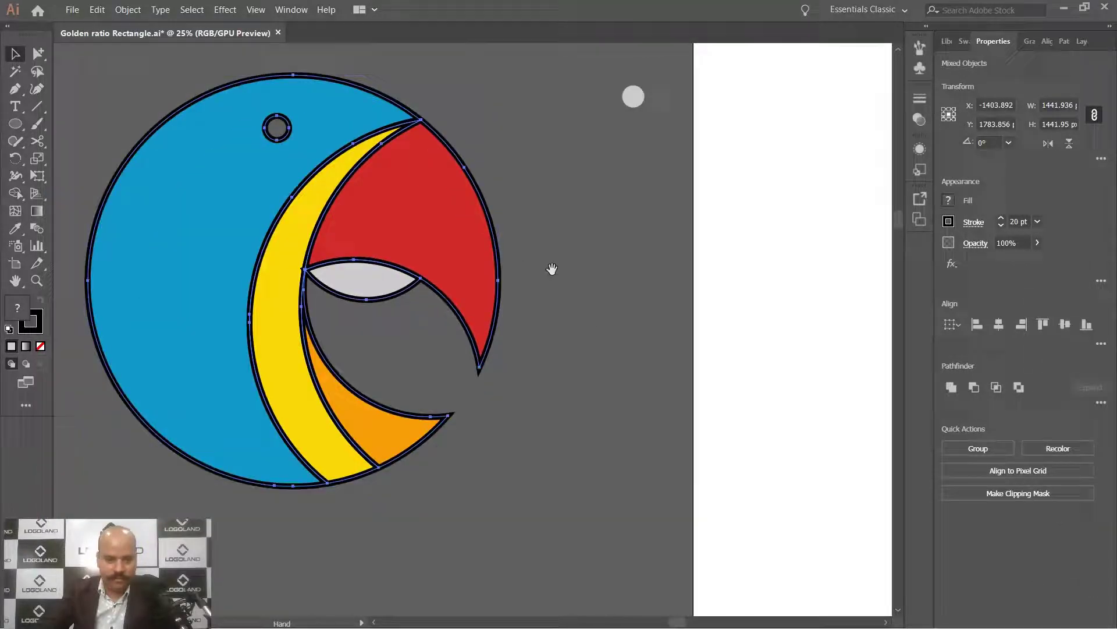
{"action": "left_click_drag", "start_coordinate": [551, 269], "coordinate": [592, 285]}
{"action": "left_click", "coordinate": [1037, 221]}
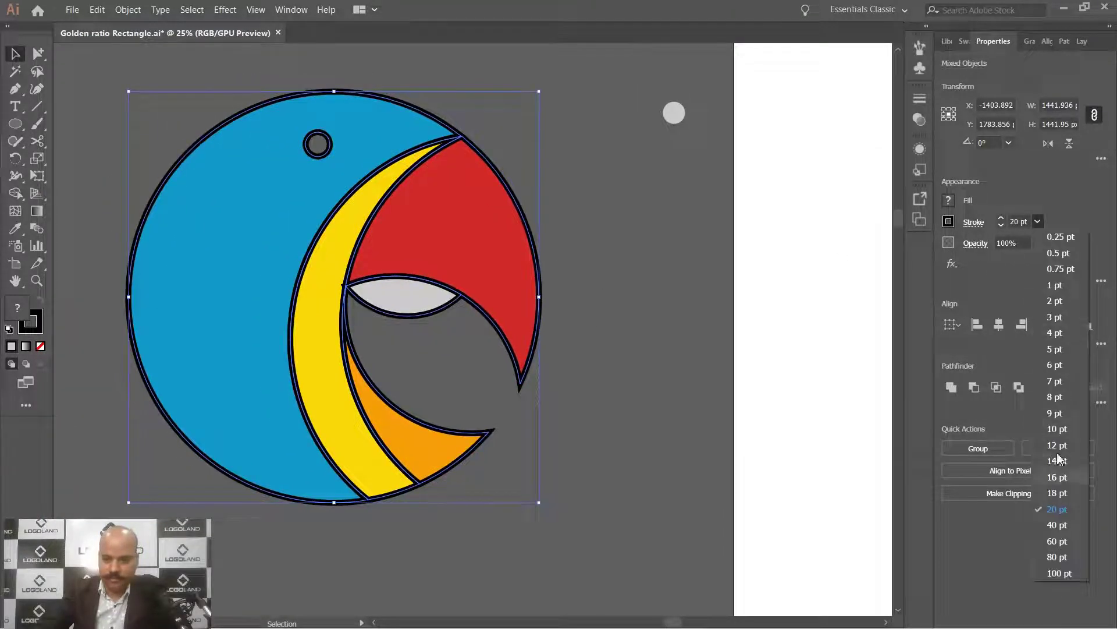
{"action": "left_click", "coordinate": [1056, 528]}
{"action": "scroll", "coordinate": [645, 295], "scroll_direction": "down", "scroll_amount": 1}
{"action": "left_click", "coordinate": [582, 283]}
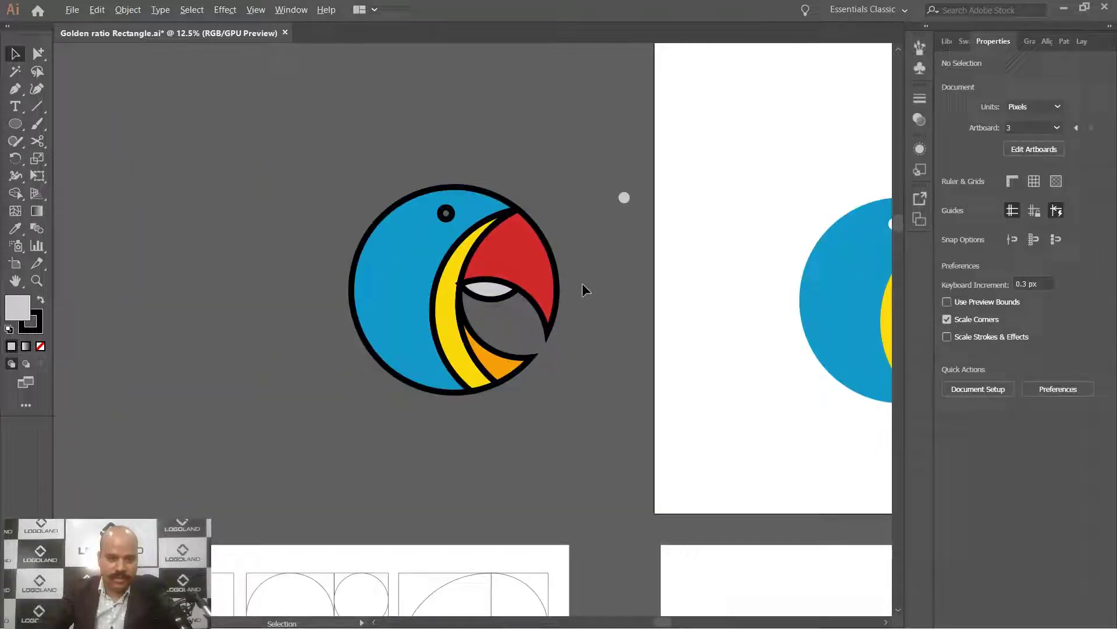
{"action": "scroll", "coordinate": [616, 280], "scroll_direction": "up", "scroll_amount": 1}
{"action": "scroll", "coordinate": [644, 243], "scroll_direction": "down", "scroll_amount": 1}
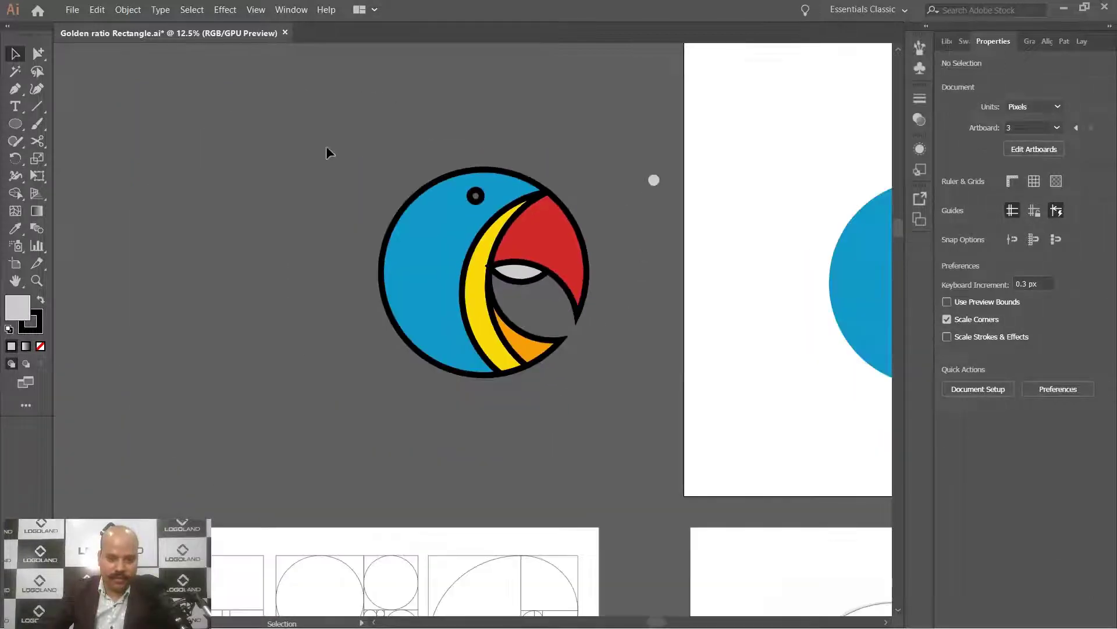
Delete the eye circle from the stroked logo copy using Group Selection
{"action": "scroll", "coordinate": [533, 215], "scroll_direction": "up", "scroll_amount": 1}
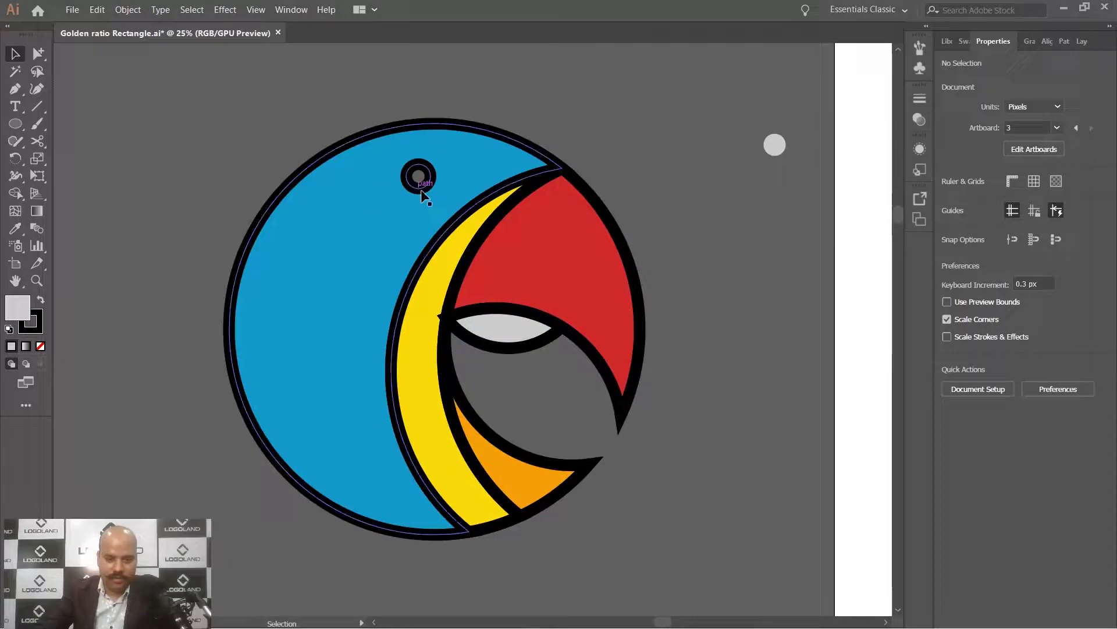
{"action": "left_click", "coordinate": [38, 54]}
{"action": "scroll", "coordinate": [337, 118], "scroll_direction": "up", "scroll_amount": 1}
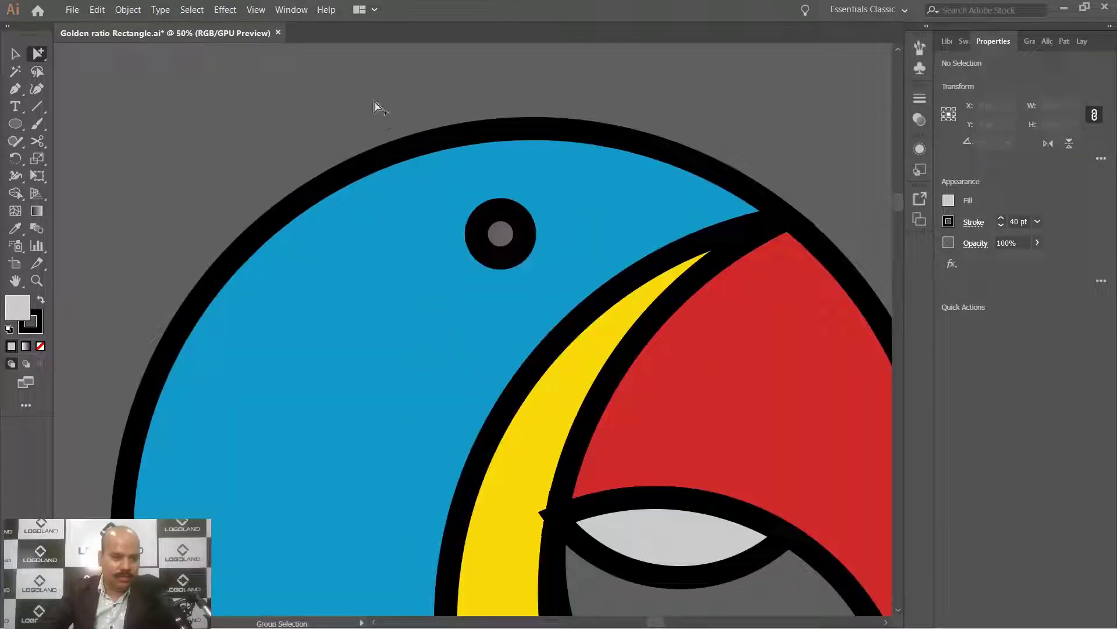
{"action": "left_click", "coordinate": [509, 226]}
{"action": "key", "text": "Delete"}
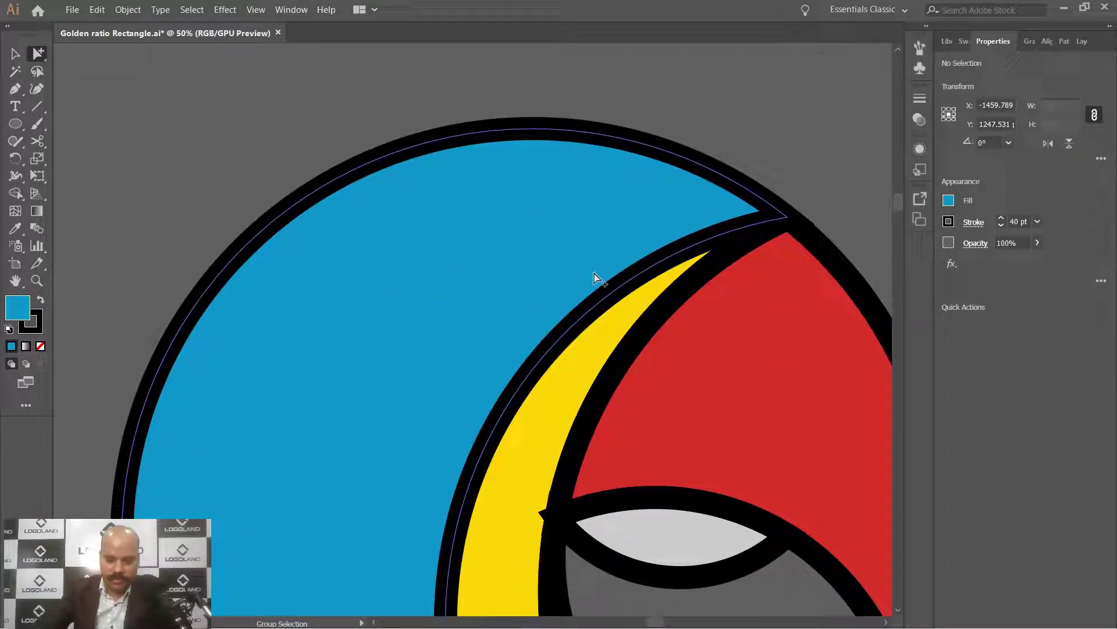
{"action": "scroll", "coordinate": [330, 153], "scroll_direction": "down", "scroll_amount": 2}
{"action": "left_click", "coordinate": [15, 54]}
{"action": "scroll", "coordinate": [259, 146], "scroll_direction": "down", "scroll_amount": 1}
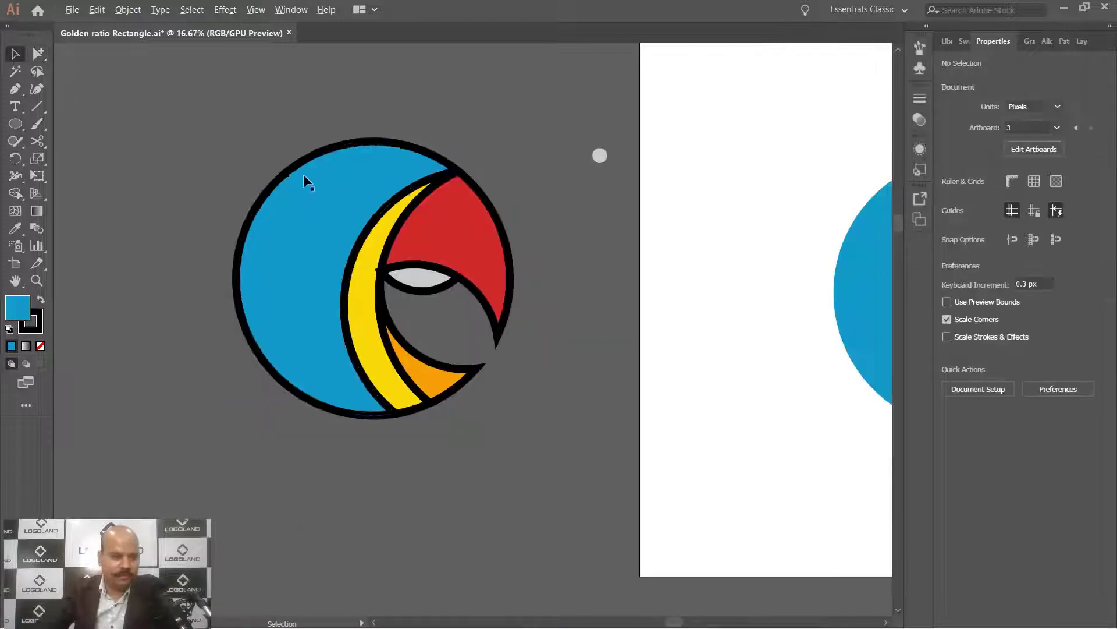
Select the whole stroked logo copy and set its fill to none, leaving only the black outlines
{"action": "scroll", "coordinate": [533, 230], "scroll_direction": "up", "scroll_amount": 1}
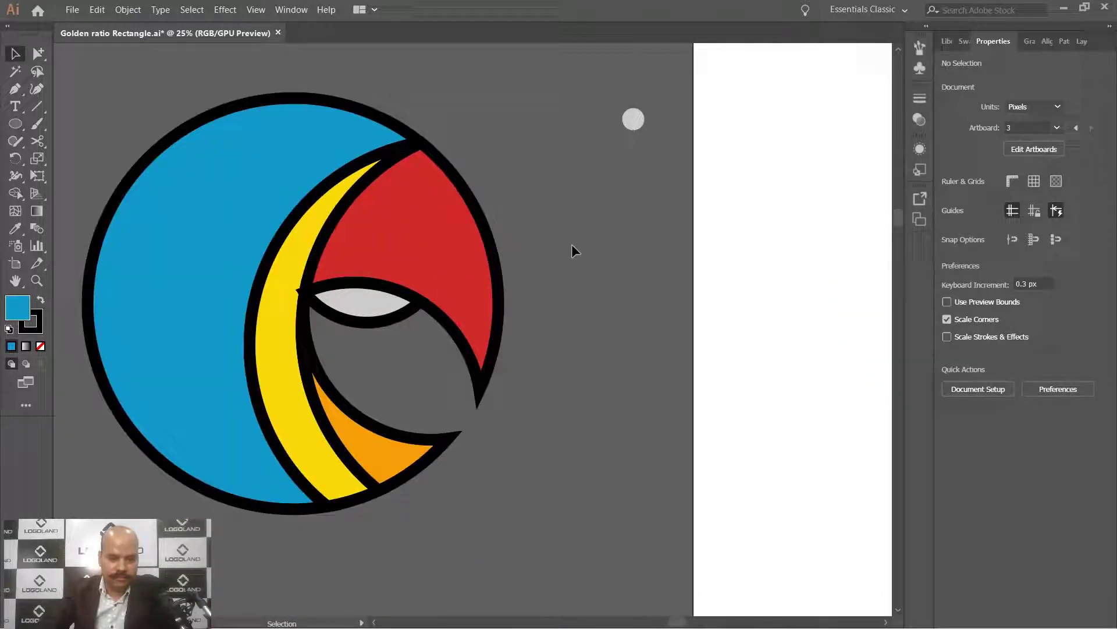
{"action": "left_click_drag", "start_coordinate": [521, 234], "coordinate": [567, 241]}
{"action": "scroll", "coordinate": [387, 159], "scroll_direction": "down", "scroll_amount": 2}
{"action": "left_click_drag", "start_coordinate": [251, 172], "coordinate": [443, 323]}
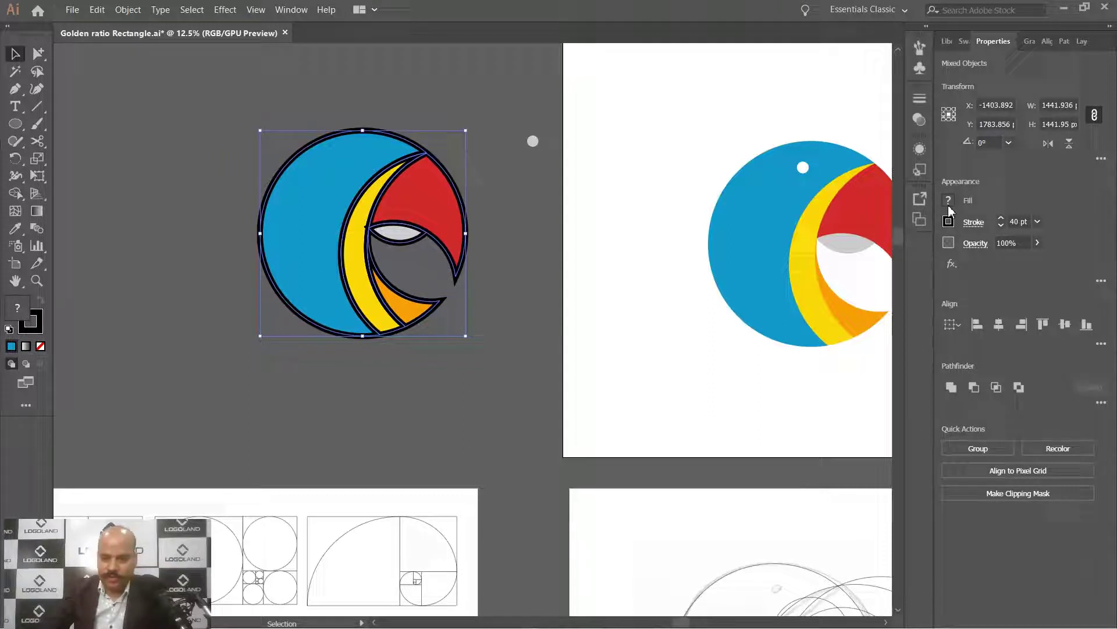
{"action": "left_click", "coordinate": [948, 203]}
{"action": "left_click", "coordinate": [790, 252]}
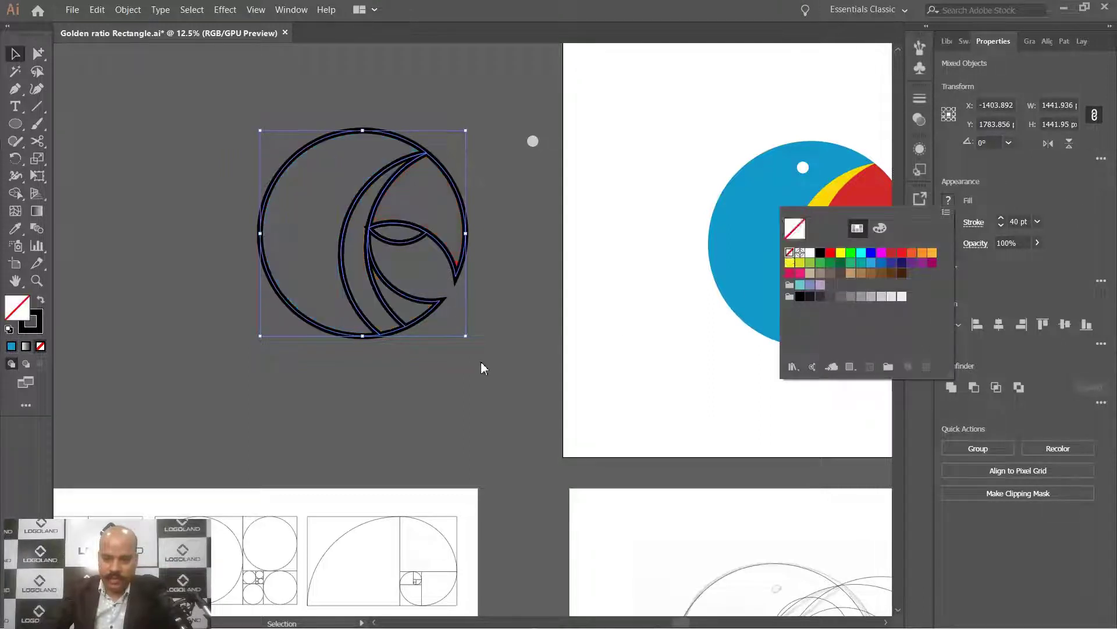
{"action": "key", "text": "Escape"}
{"action": "left_click", "coordinate": [504, 259]}
Give the outline artwork's strokes round caps and round joins, keeping the artwork selected
{"action": "left_click", "coordinate": [342, 229]}
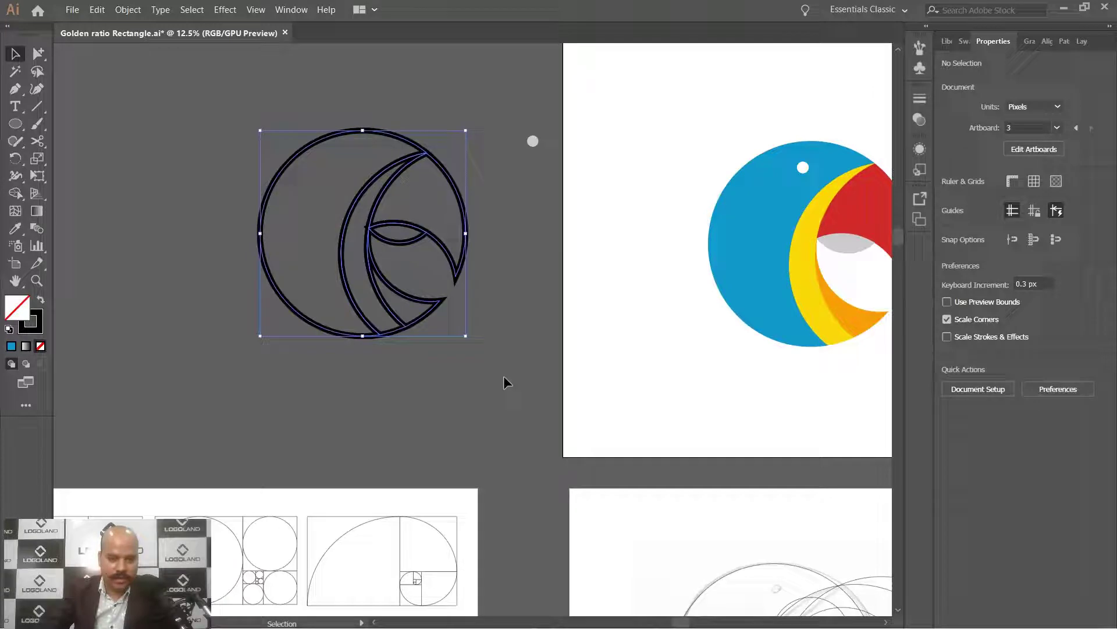
{"action": "scroll", "coordinate": [384, 232], "scroll_direction": "up", "scroll_amount": 3}
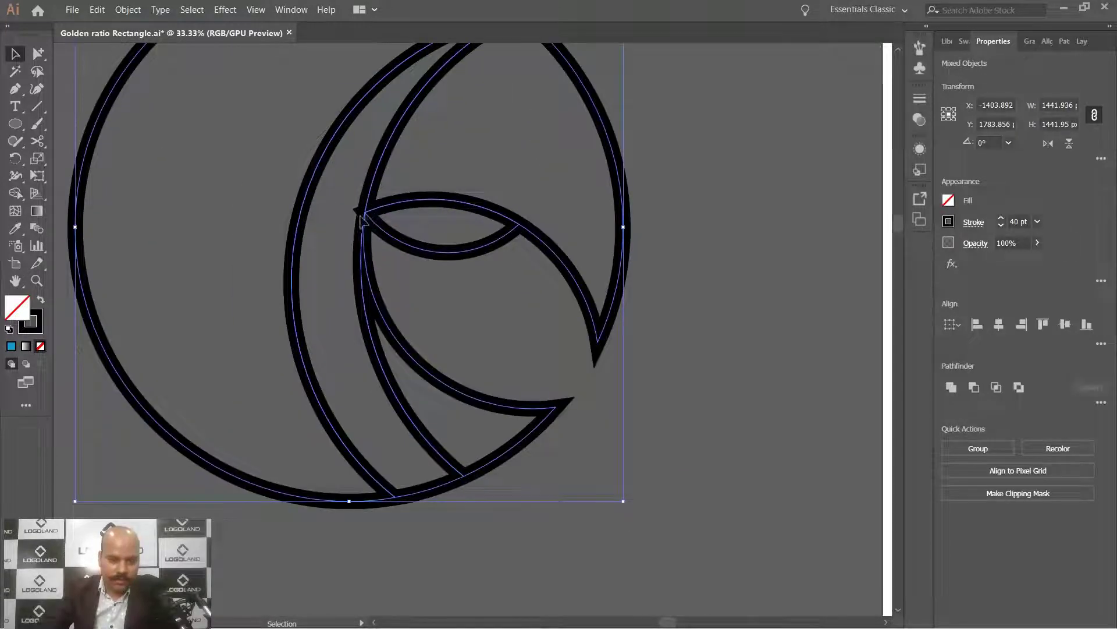
{"action": "scroll", "coordinate": [369, 222], "scroll_direction": "up", "scroll_amount": 2}
{"action": "scroll", "coordinate": [364, 220], "scroll_direction": "down", "scroll_amount": 4}
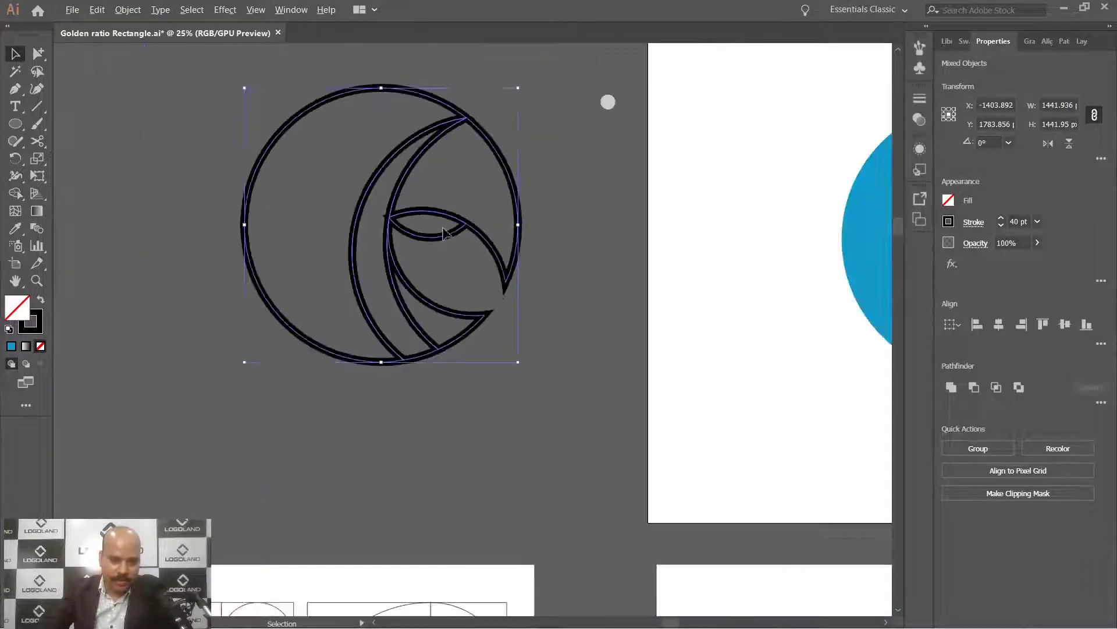
{"action": "scroll", "coordinate": [443, 233], "scroll_direction": "down", "scroll_amount": 1}
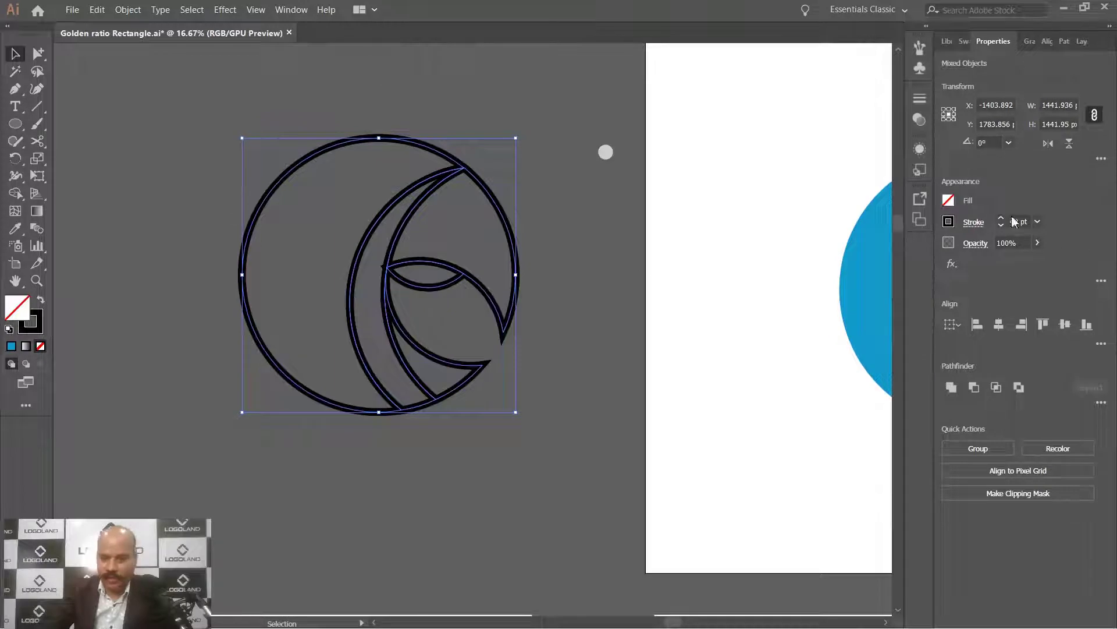
{"action": "left_click", "coordinate": [974, 223]}
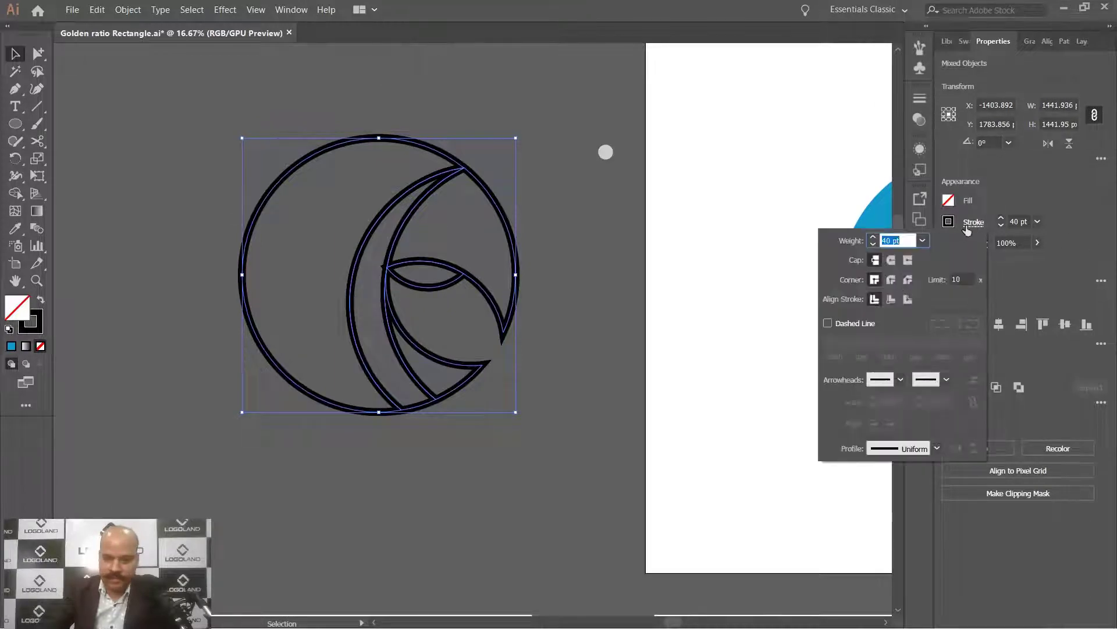
{"action": "left_click", "coordinate": [891, 280]}
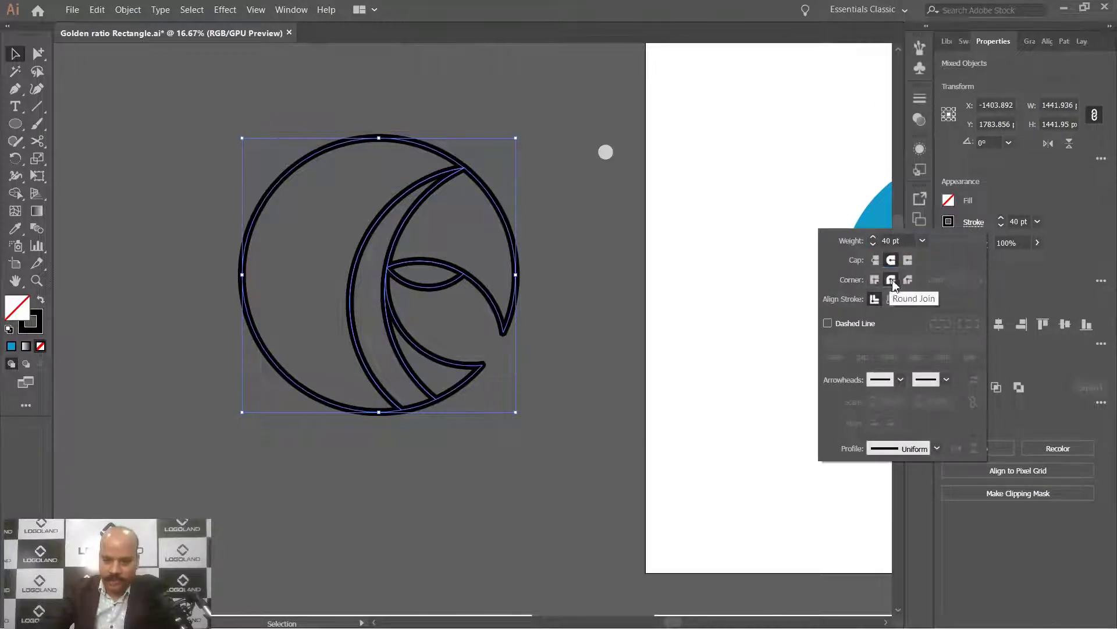
{"action": "left_click", "coordinate": [545, 366]}
{"action": "key", "text": "ctrl+z"}
Expand the outline strokes into filled shapes and unite them into one black shape
{"action": "left_click", "coordinate": [128, 10]}
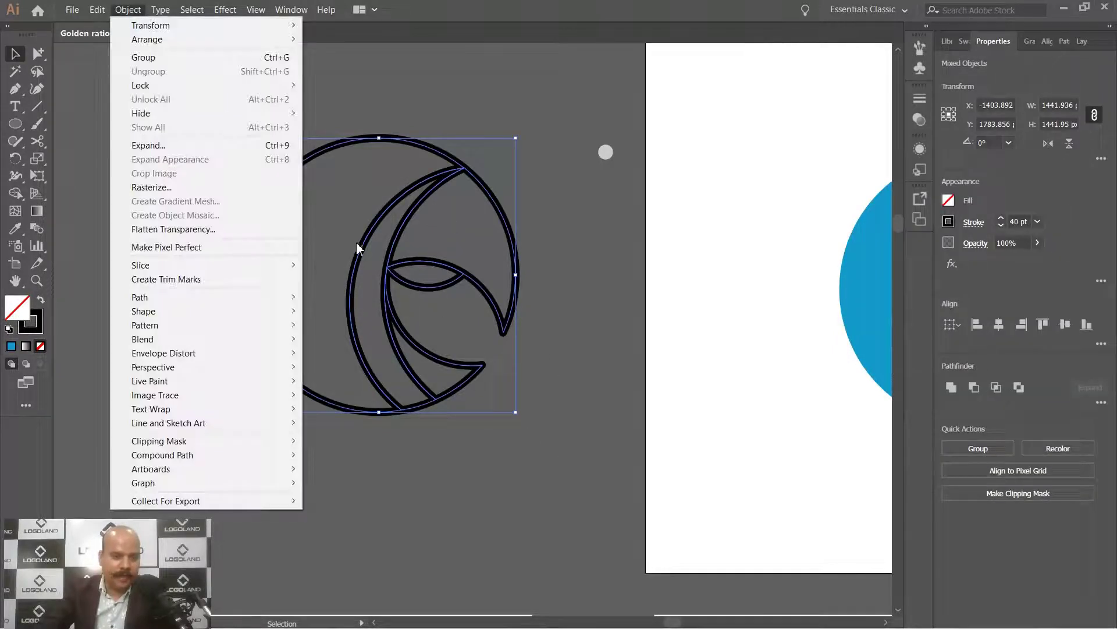
{"action": "left_click", "coordinate": [159, 150]}
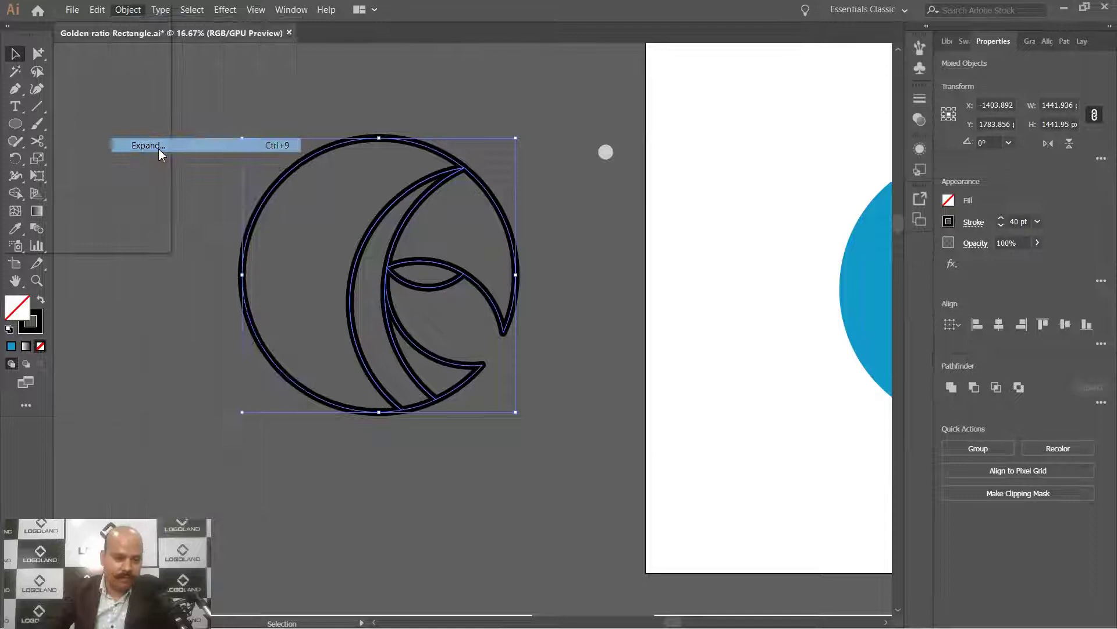
{"action": "left_click", "coordinate": [60, 217]}
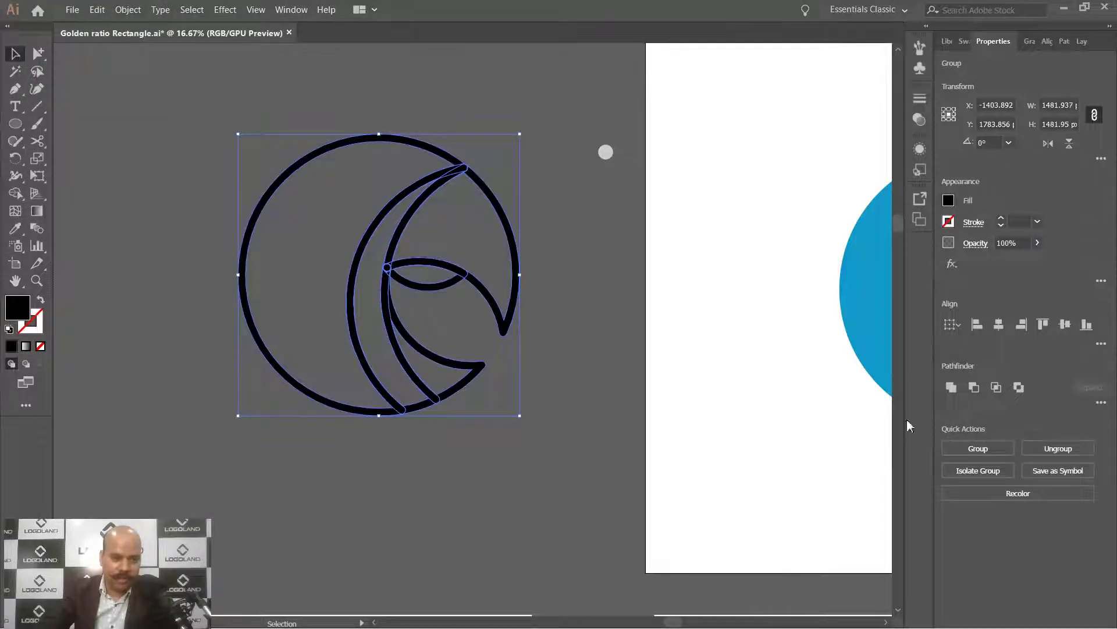
{"action": "left_click", "coordinate": [952, 387]}
{"action": "left_click", "coordinate": [512, 334]}
Select all parts of the coloured logo on the artboard and group them
{"action": "scroll", "coordinate": [512, 334], "scroll_direction": "down", "scroll_amount": 2}
{"action": "left_click_drag", "start_coordinate": [668, 348], "coordinate": [392, 309]}
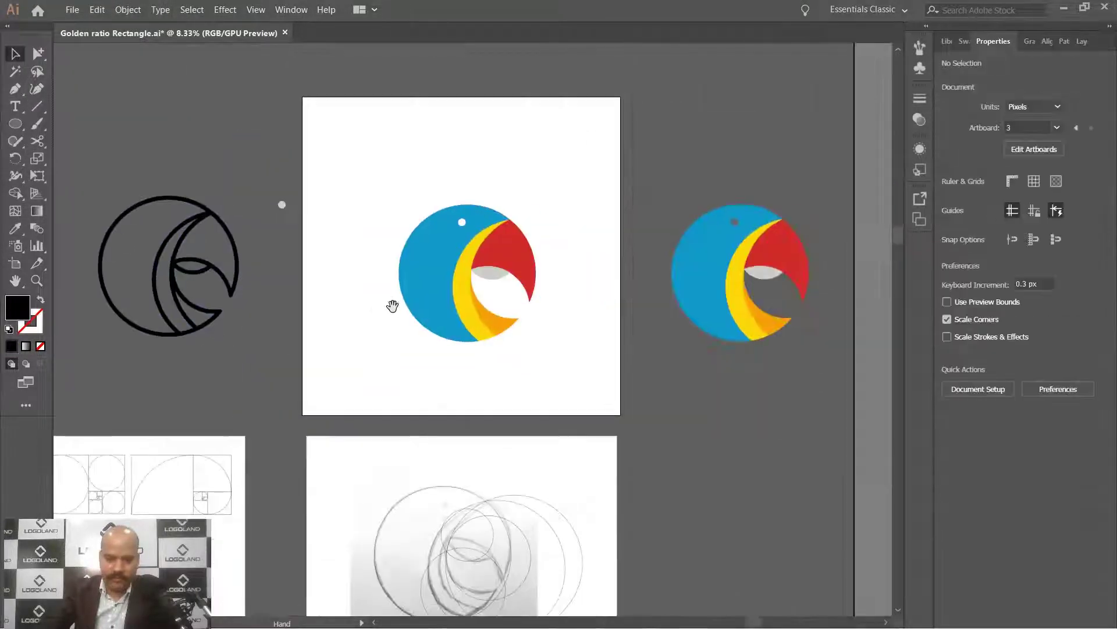
{"action": "left_click_drag", "start_coordinate": [362, 169], "coordinate": [575, 361]}
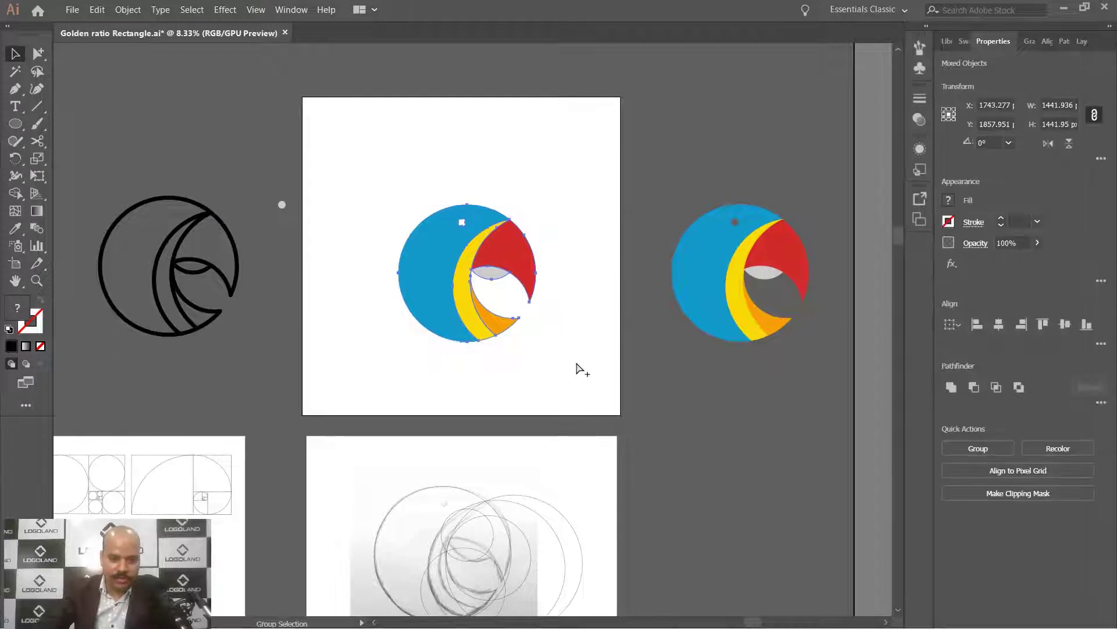
{"action": "key", "text": "v"}
{"action": "key", "text": "ctrl+g"}
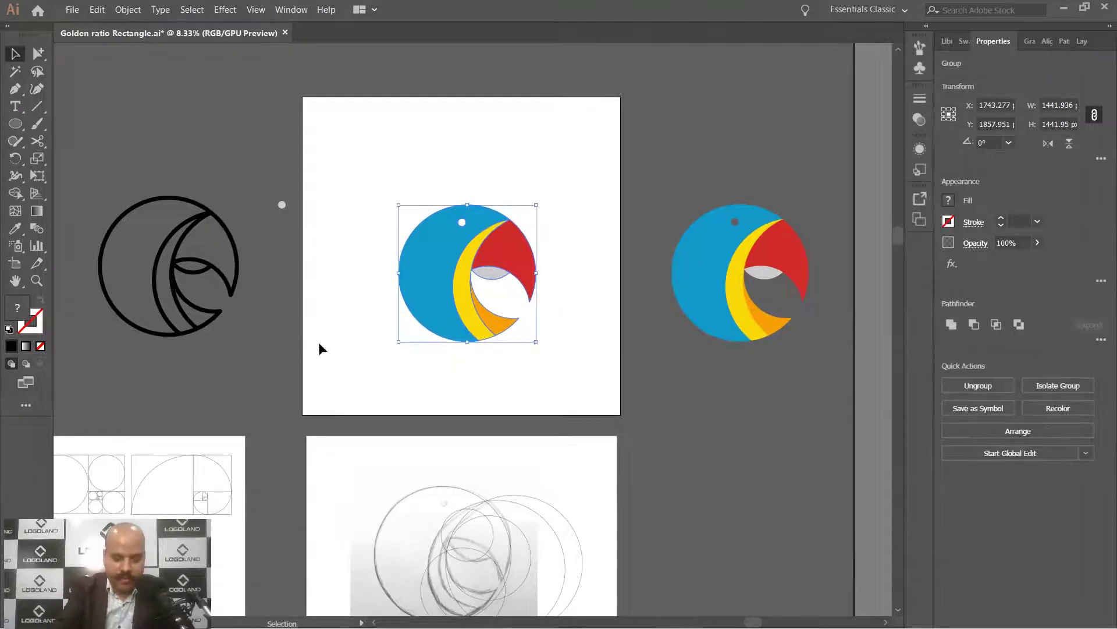
Align the black outline with the coloured logo group on the artboard by their horizontal and vertical centres
{"action": "left_click", "coordinate": [230, 293]}
{"action": "left_click", "coordinate": [444, 262], "text": "shift"}
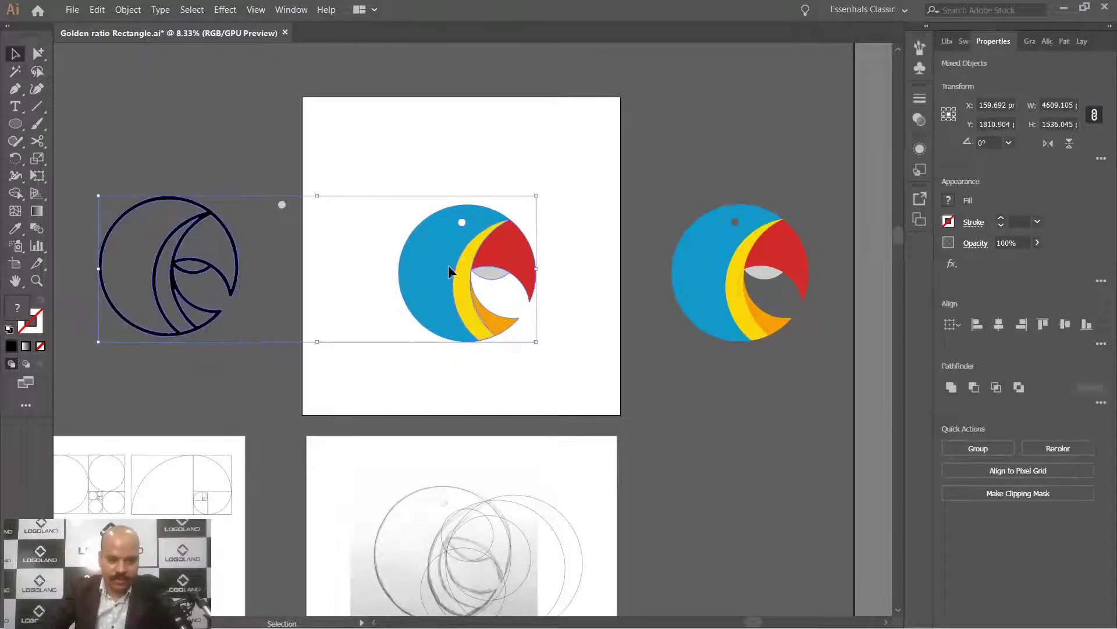
{"action": "left_click", "coordinate": [999, 324]}
{"action": "left_click", "coordinate": [1065, 325]}
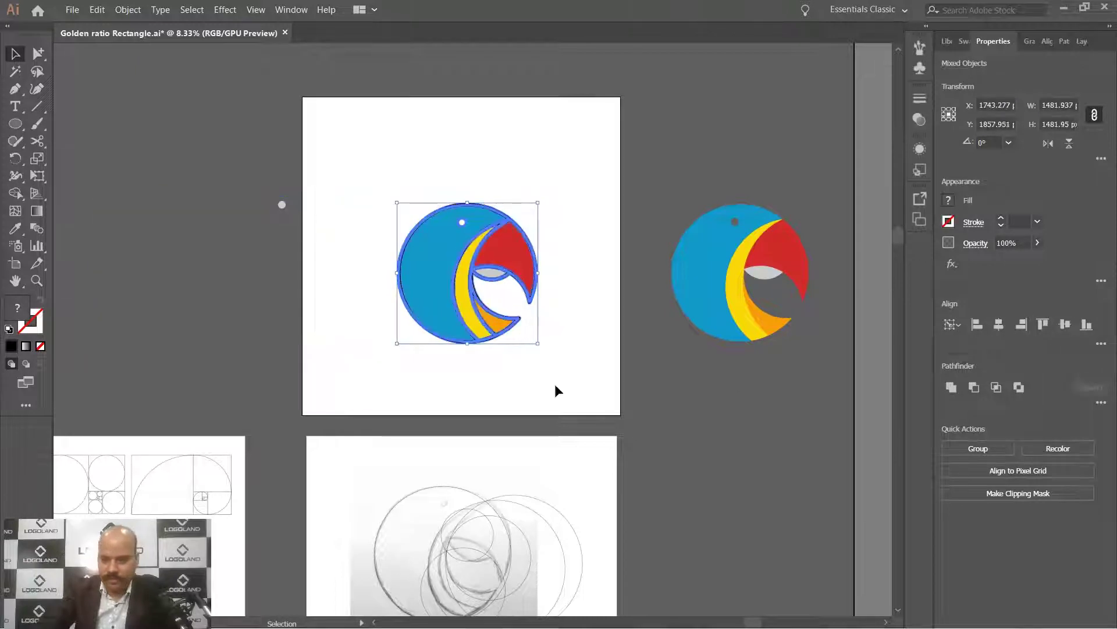
{"action": "left_click", "coordinate": [554, 383]}
{"action": "scroll", "coordinate": [536, 301], "scroll_direction": "up", "scroll_amount": 2}
{"action": "left_click_drag", "start_coordinate": [574, 216], "coordinate": [644, 257]}
{"action": "mouse_move", "coordinate": [476, 211]}
{"action": "left_mouse_down"}
{"action": "mouse_move", "coordinate": [363, 196]}
{"action": "mouse_move", "coordinate": [477, 212]}
{"action": "left_mouse_up"}
{"action": "left_click", "coordinate": [690, 192]}
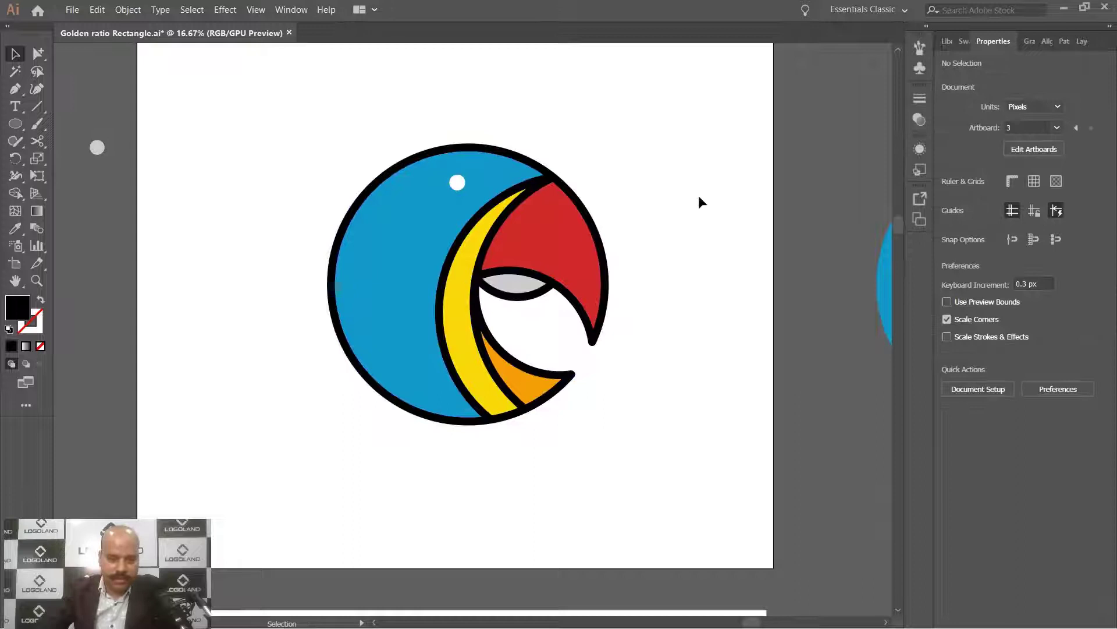
Select the black outline with the coloured shapes and subtract the outline regions around the blue, yellow and orange shapes with Shape Builder
{"action": "left_click_drag", "start_coordinate": [468, 299], "coordinate": [685, 455]}
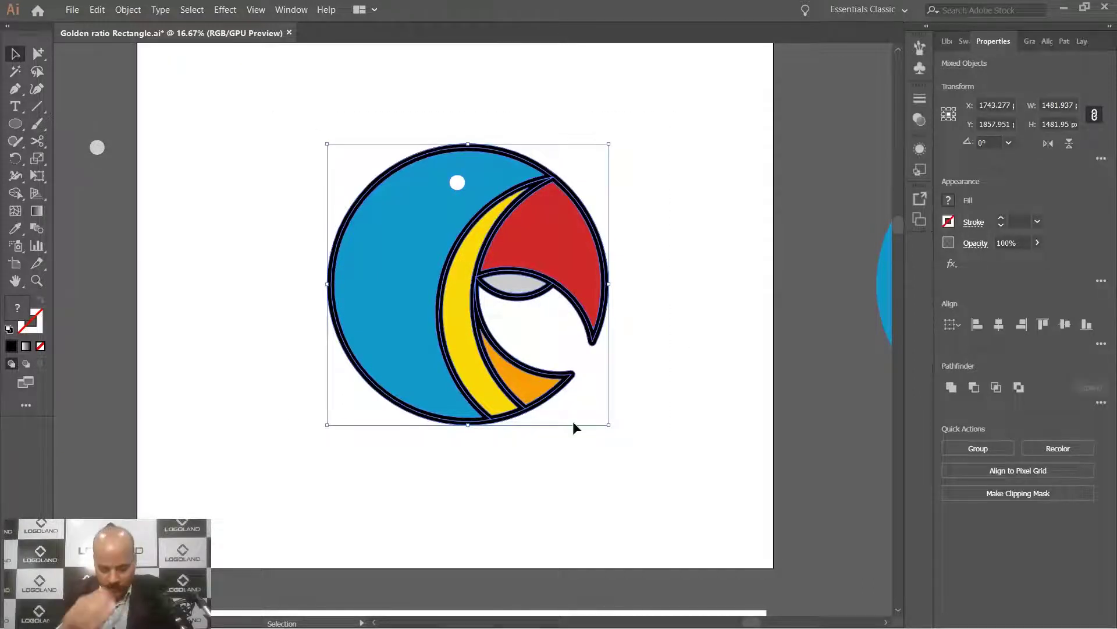
{"action": "left_click", "coordinate": [16, 196]}
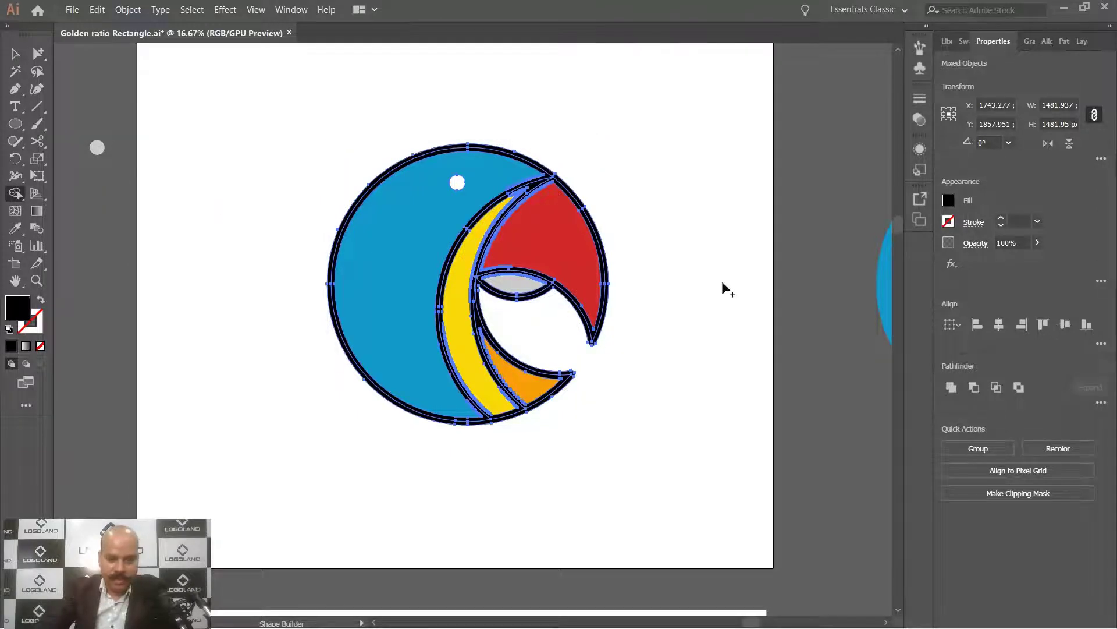
{"action": "scroll", "coordinate": [681, 331], "scroll_direction": "up", "scroll_amount": 1}
{"action": "left_click_drag", "start_coordinate": [662, 358], "coordinate": [713, 344]}
{"action": "scroll", "coordinate": [487, 491], "scroll_direction": "up", "scroll_amount": 1}
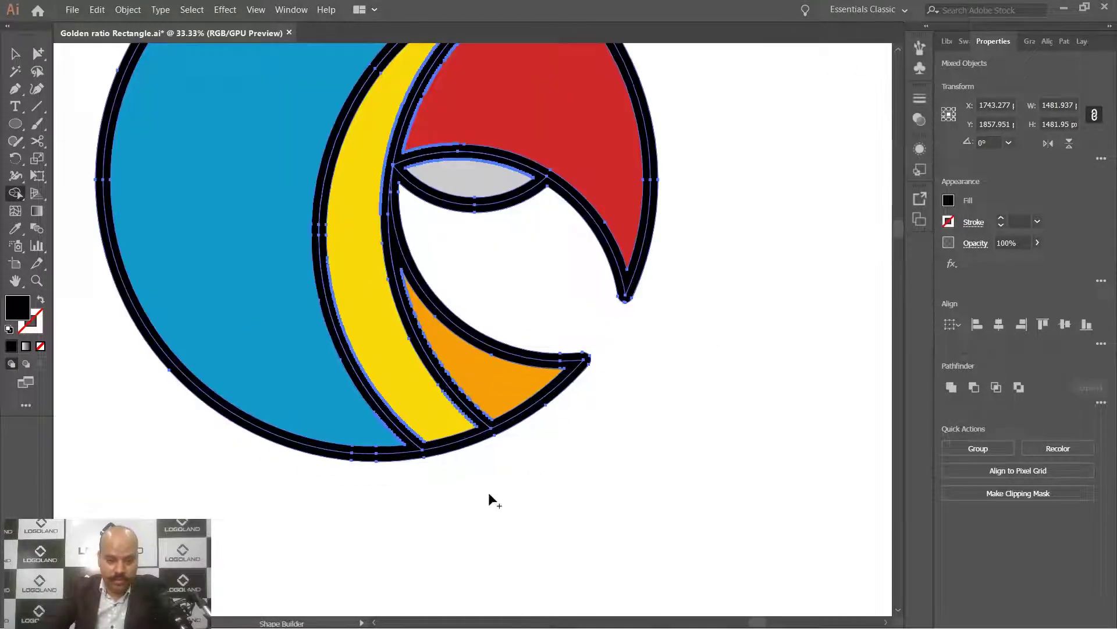
{"action": "scroll", "coordinate": [527, 476], "scroll_direction": "up", "scroll_amount": 2}
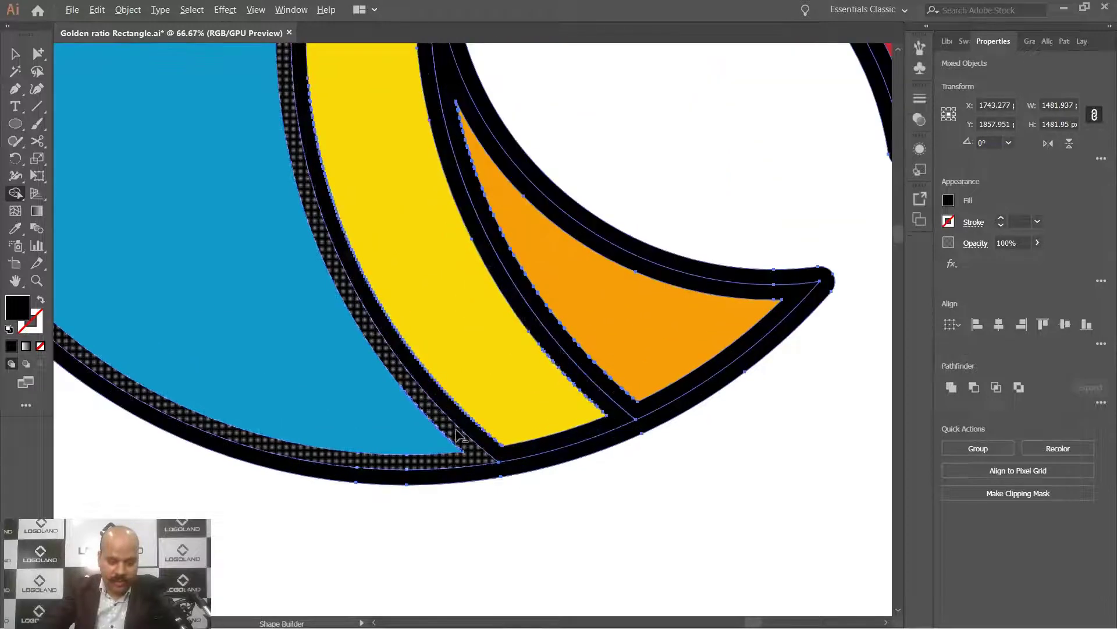
{"action": "left_click", "coordinate": [505, 474], "text": "alt"}
{"action": "left_click", "coordinate": [605, 386], "text": "alt"}
Subtract the remaining outline regions near the blue and red tips and between the red and grey shapes, and deselect the artwork
{"action": "scroll", "coordinate": [581, 262], "scroll_direction": "down", "scroll_amount": 3}
{"action": "left_click_drag", "start_coordinate": [585, 203], "coordinate": [511, 440]}
{"action": "scroll", "coordinate": [524, 252], "scroll_direction": "up", "scroll_amount": 3}
{"action": "left_click_drag", "start_coordinate": [660, 200], "coordinate": [484, 386]}
{"action": "scroll", "coordinate": [483, 309], "scroll_direction": "up", "scroll_amount": 3}
{"action": "left_click", "coordinate": [481, 333], "text": "alt"}
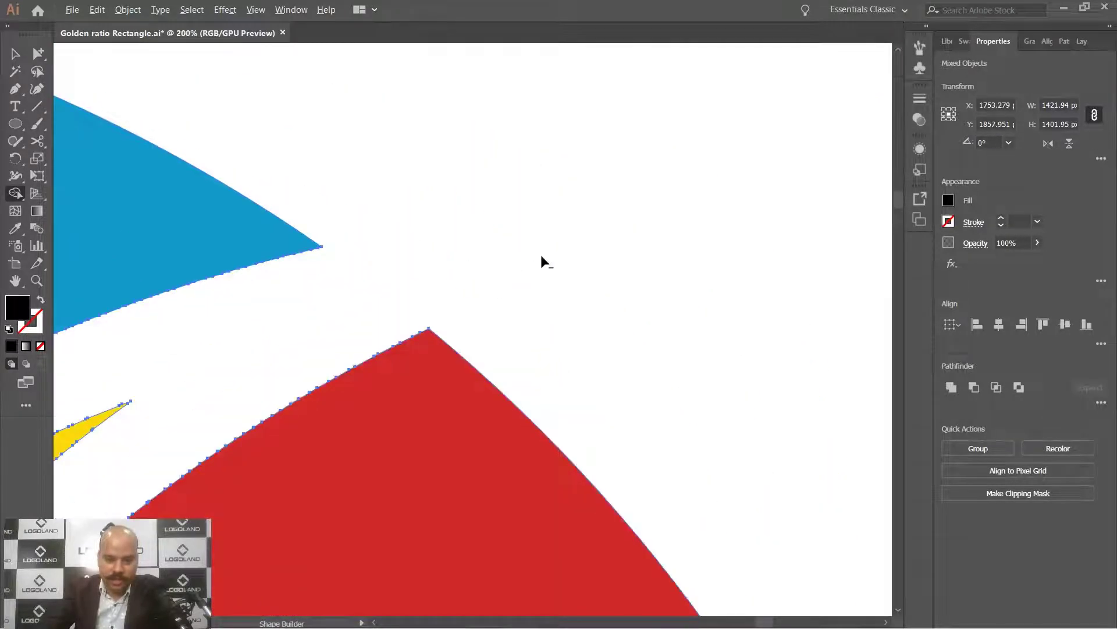
{"action": "scroll", "coordinate": [540, 256], "scroll_direction": "down", "scroll_amount": 4}
{"action": "left_click_drag", "start_coordinate": [527, 548], "coordinate": [554, 288]}
{"action": "scroll", "coordinate": [556, 294], "scroll_direction": "up", "scroll_amount": 2}
{"action": "left_click", "coordinate": [535, 365], "text": "alt"}
{"action": "scroll", "coordinate": [550, 371], "scroll_direction": "down", "scroll_amount": 3}
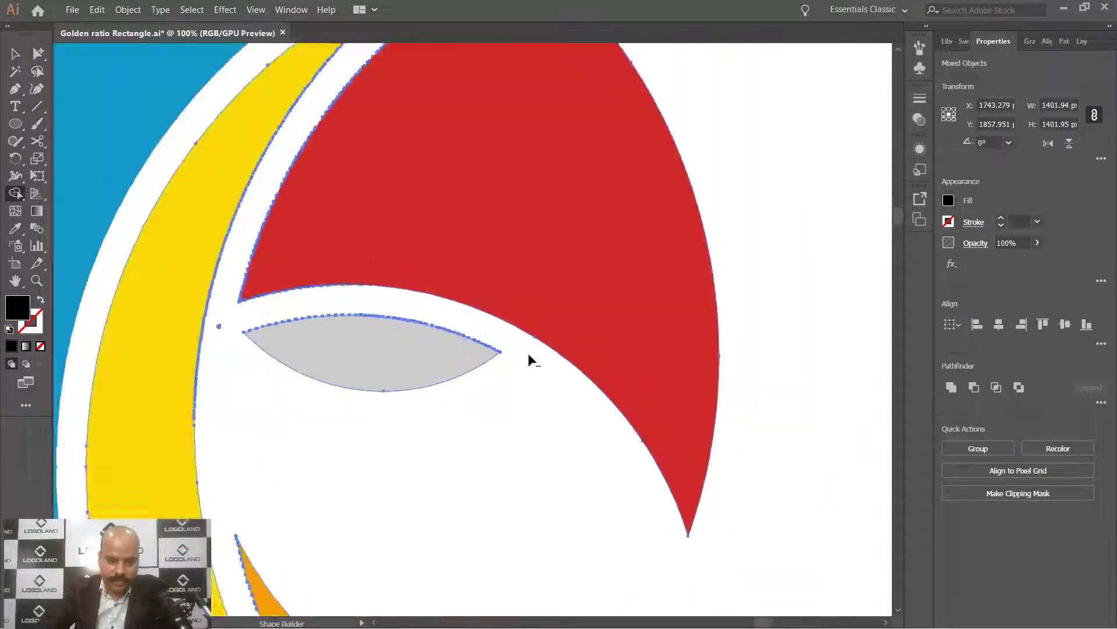
{"action": "left_click", "coordinate": [18, 56]}
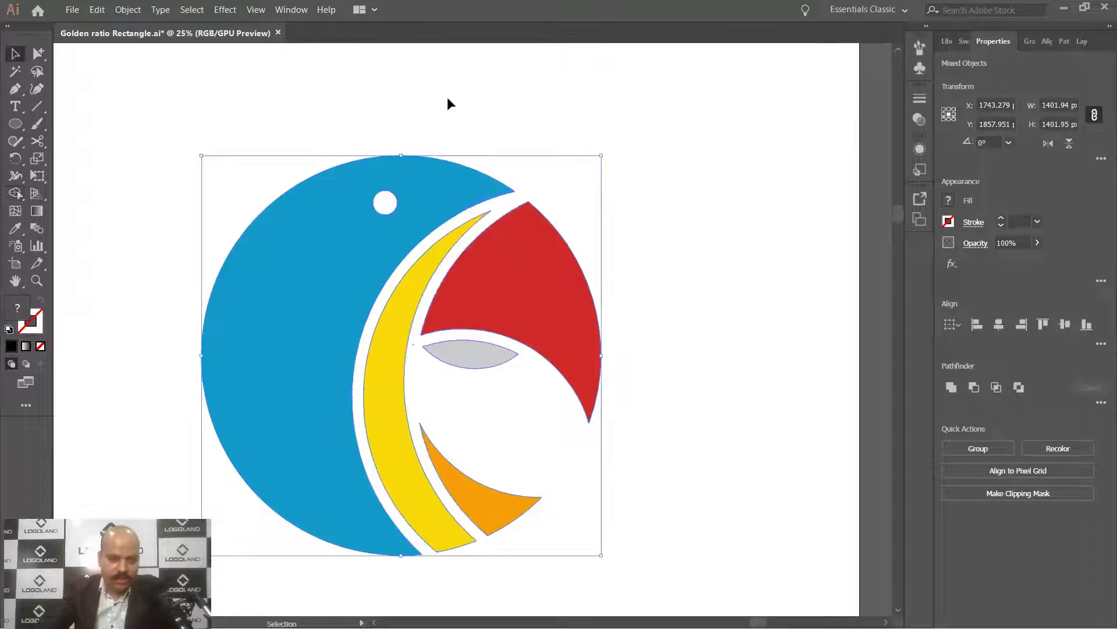
{"action": "left_click", "coordinate": [446, 97]}
{"action": "scroll", "coordinate": [551, 147], "scroll_direction": "down", "scroll_amount": 2}
{"action": "scroll", "coordinate": [535, 330], "scroll_direction": "up", "scroll_amount": 1}
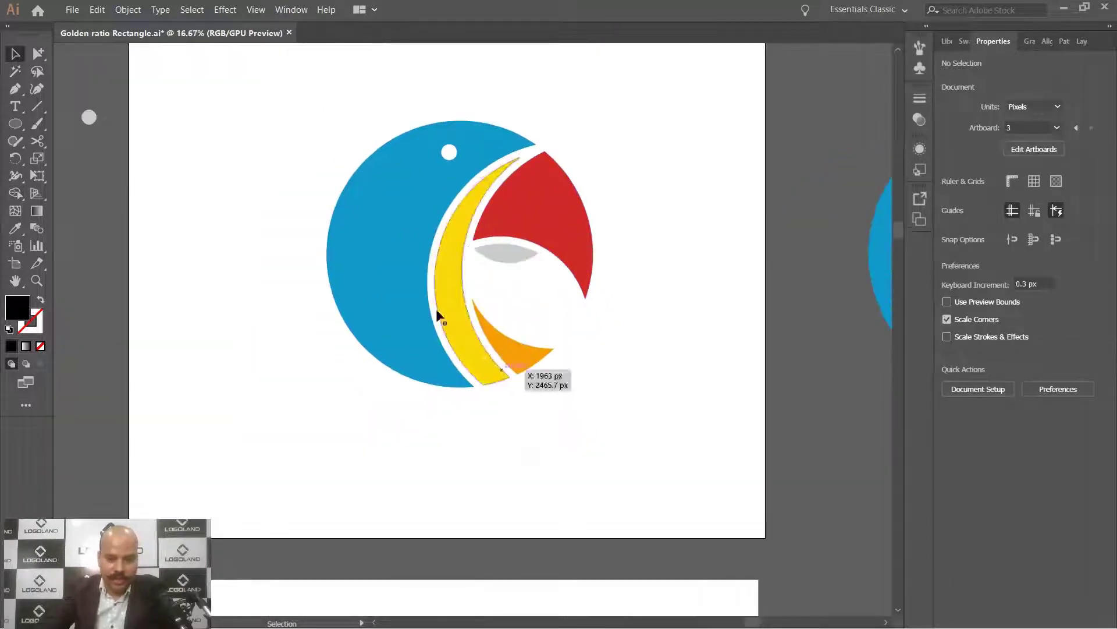
{"action": "scroll", "coordinate": [534, 161], "scroll_direction": "up", "scroll_amount": 1}
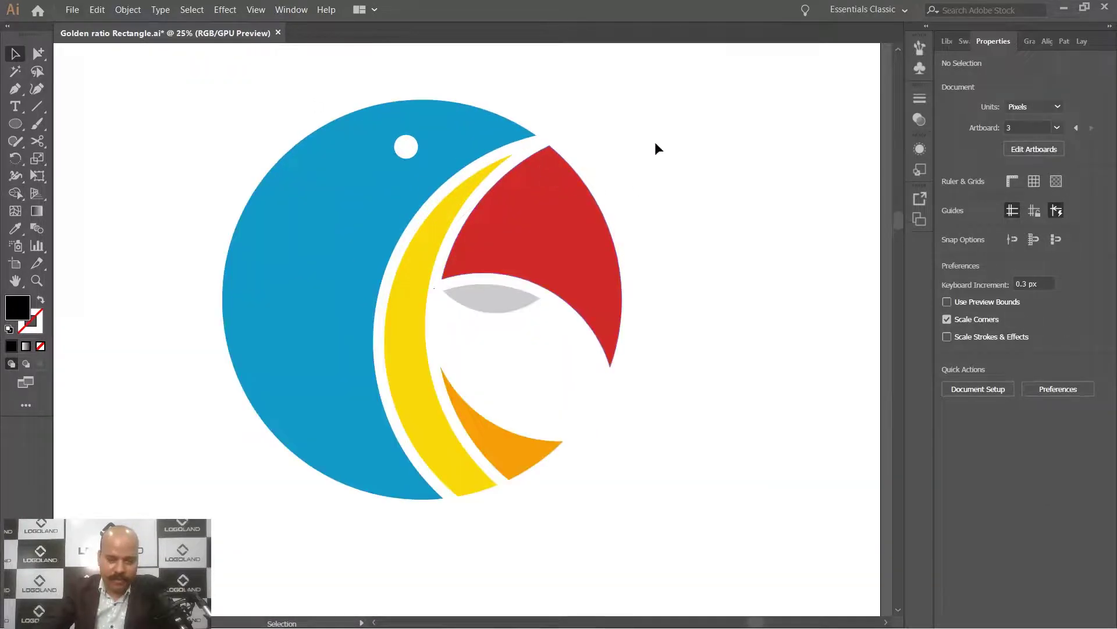
Place the logo with white gaps and the original coloured logo side by side on the artboard for comparison
{"action": "scroll", "coordinate": [630, 145], "scroll_direction": "down", "scroll_amount": 1}
{"action": "left_click_drag", "start_coordinate": [651, 115], "coordinate": [596, 181]}
{"action": "scroll", "coordinate": [596, 181], "scroll_direction": "down", "scroll_amount": 2}
{"action": "left_click", "coordinate": [543, 230]}
{"action": "left_click_drag", "start_coordinate": [544, 229], "coordinate": [462, 171]}
{"action": "left_click", "coordinate": [662, 149]}
{"action": "left_click_drag", "start_coordinate": [692, 163], "coordinate": [867, 302]}
{"action": "left_click_drag", "start_coordinate": [833, 234], "coordinate": [644, 194]}
{"action": "scroll", "coordinate": [644, 193], "scroll_direction": "up", "scroll_amount": 2}
{"action": "left_click", "coordinate": [489, 269]}
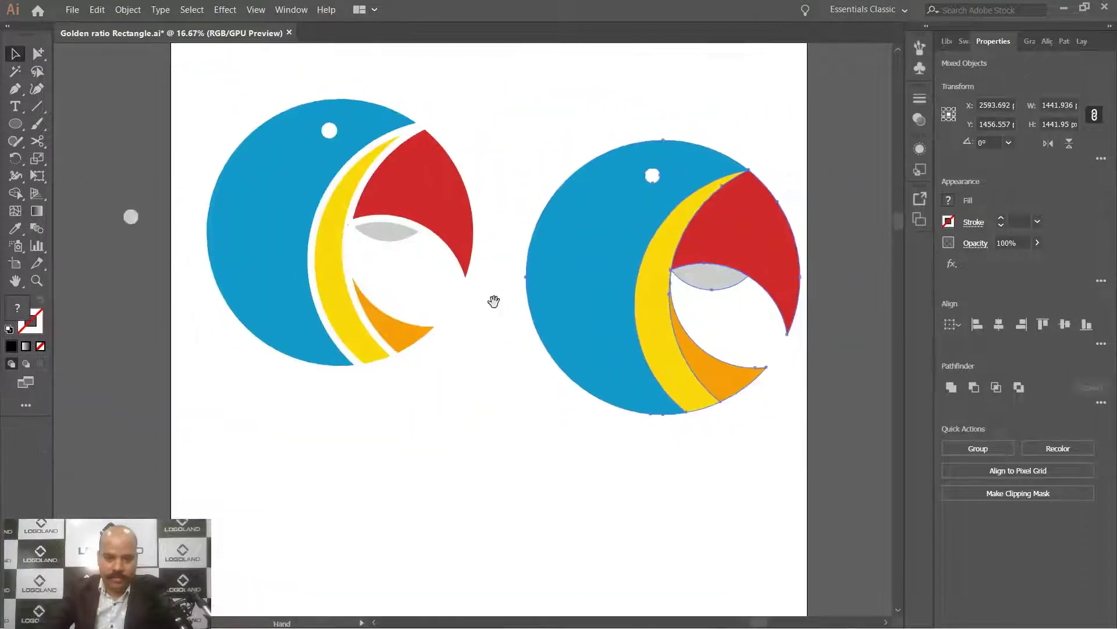
{"action": "scroll", "coordinate": [613, 293], "scroll_direction": "down", "scroll_amount": 3}
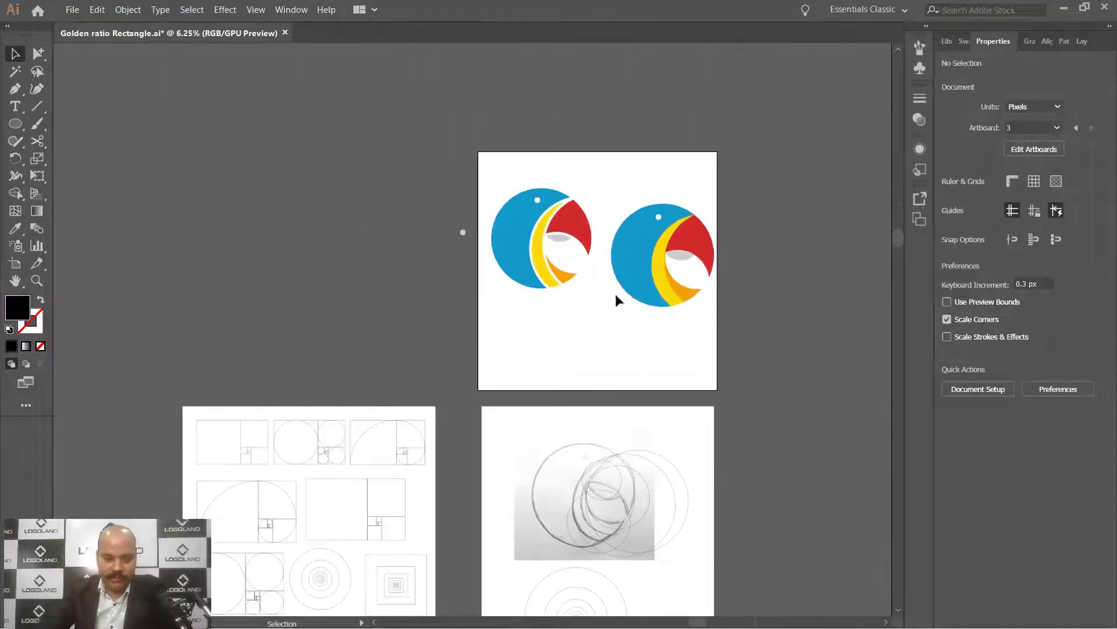
Move the original coloured logo off the artboard and bring the logo with white gaps to the artboard's centre
{"action": "left_click", "coordinate": [675, 251]}
{"action": "left_click_drag", "start_coordinate": [675, 251], "coordinate": [225, 261]}
{"action": "scroll", "coordinate": [549, 260], "scroll_direction": "up", "scroll_amount": 2}
{"action": "left_click_drag", "start_coordinate": [424, 106], "coordinate": [488, 332]}
{"action": "left_click_drag", "start_coordinate": [414, 248], "coordinate": [565, 319]}
{"action": "left_click", "coordinate": [643, 309]}
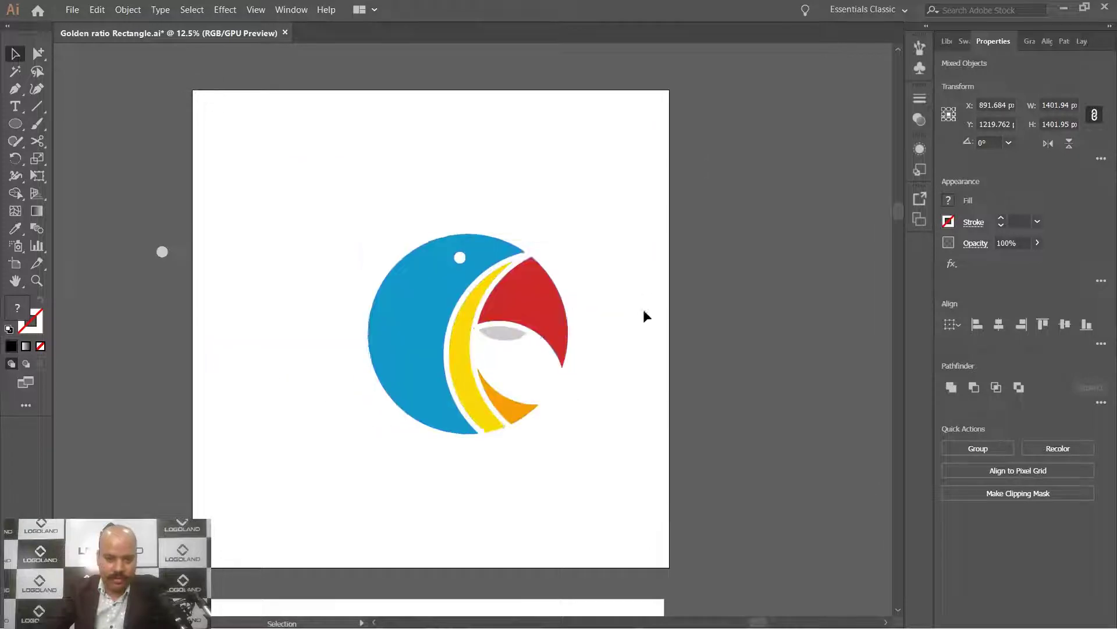
Ungroup the logo and fill the grey shape below the beak with the red sampled from the beak
{"action": "scroll", "coordinate": [546, 331], "scroll_direction": "up", "scroll_amount": 2}
{"action": "left_click_drag", "start_coordinate": [574, 405], "coordinate": [591, 373]}
{"action": "left_click", "coordinate": [477, 309]}
{"action": "key", "text": "ctrl+shift+g"}
{"action": "left_click", "coordinate": [584, 375]}
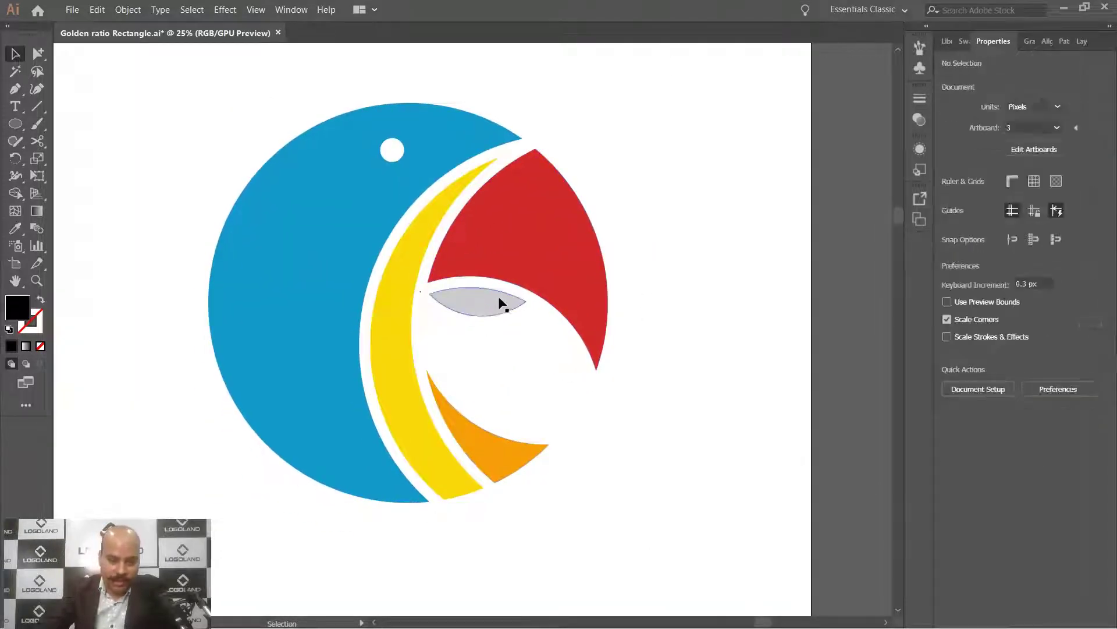
{"action": "left_click", "coordinate": [499, 302]}
{"action": "key", "text": "i"}
{"action": "left_click", "coordinate": [549, 228]}
{"action": "left_click", "coordinate": [15, 53]}
{"action": "left_click", "coordinate": [274, 85]}
{"action": "scroll", "coordinate": [590, 165], "scroll_direction": "down", "scroll_amount": 1}
{"action": "left_click_drag", "start_coordinate": [729, 238], "coordinate": [713, 263]}
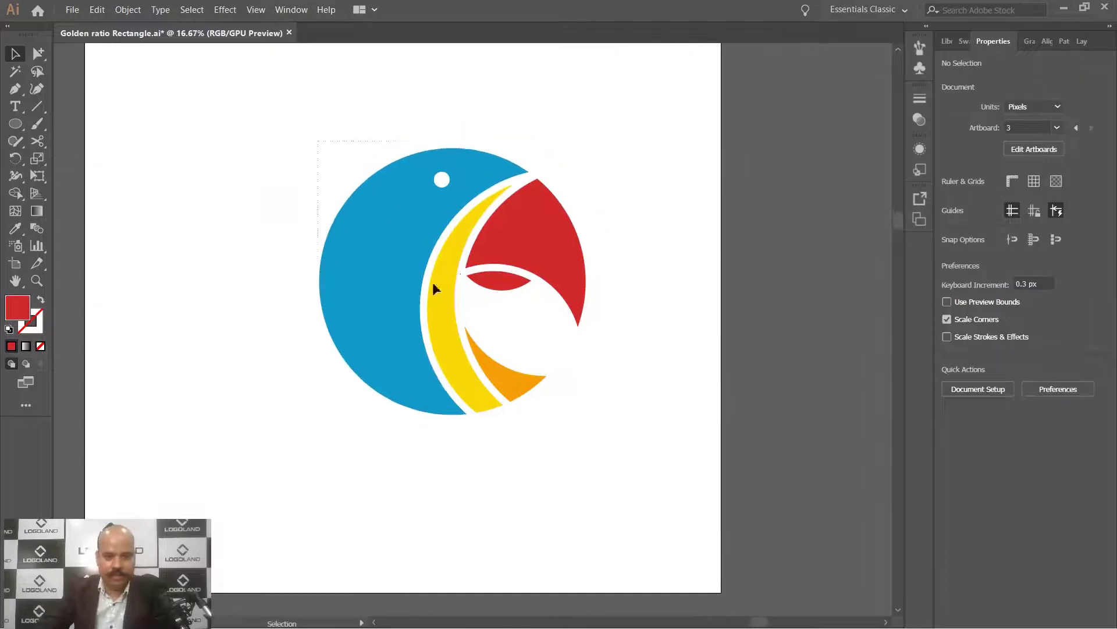
Select the whole parrot symbol, scale it down and position it in the upper middle of the artboard
{"action": "left_click_drag", "start_coordinate": [434, 285], "coordinate": [561, 343]}
{"action": "left_click_drag", "start_coordinate": [561, 306], "coordinate": [628, 292]}
{"action": "left_click_drag", "start_coordinate": [586, 226], "coordinate": [541, 217]}
{"action": "left_click_drag", "start_coordinate": [608, 122], "coordinate": [564, 167]}
{"action": "scroll", "coordinate": [605, 185], "scroll_direction": "down", "scroll_amount": 1}
{"action": "left_click_drag", "start_coordinate": [599, 207], "coordinate": [524, 266]}
{"action": "scroll", "coordinate": [559, 324], "scroll_direction": "up", "scroll_amount": 1}
{"action": "left_click", "coordinate": [530, 407]}
{"action": "left_click_drag", "start_coordinate": [534, 411], "coordinate": [561, 395]}
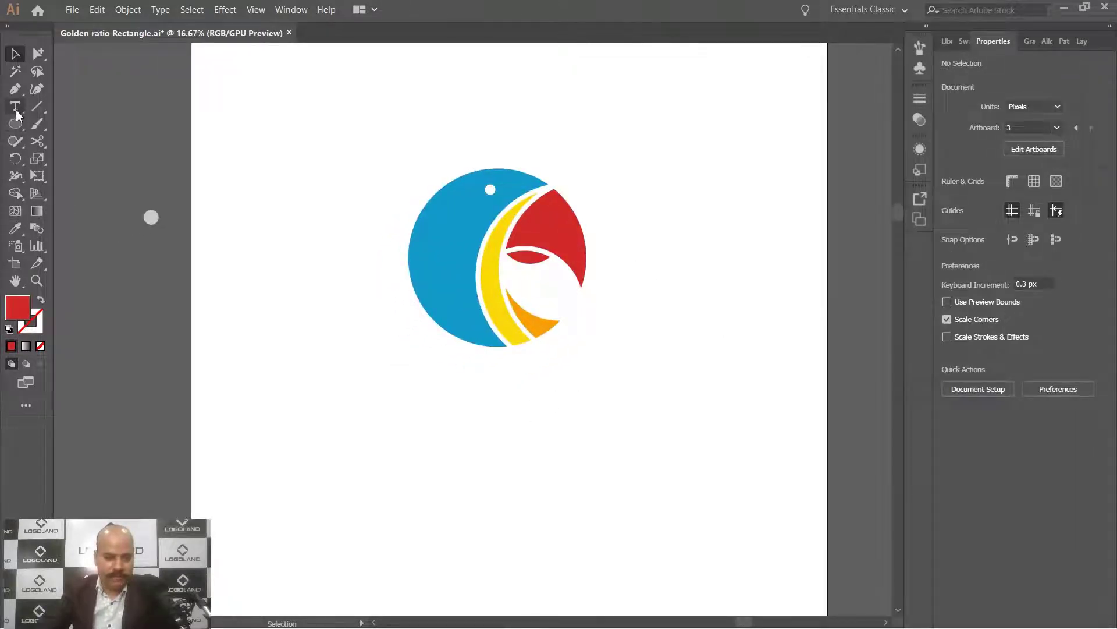
{"action": "left_click_drag", "start_coordinate": [598, 527], "coordinate": [399, 405]}
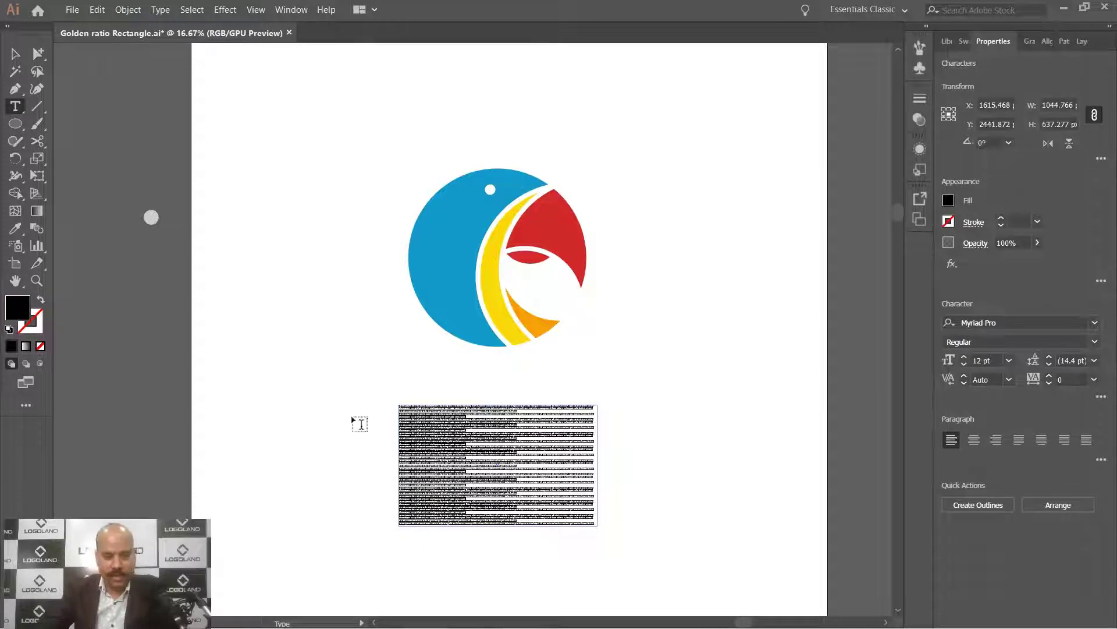
{"action": "left_click", "coordinate": [15, 53]}
{"action": "left_click_drag", "start_coordinate": [444, 465], "coordinate": [593, 516]}
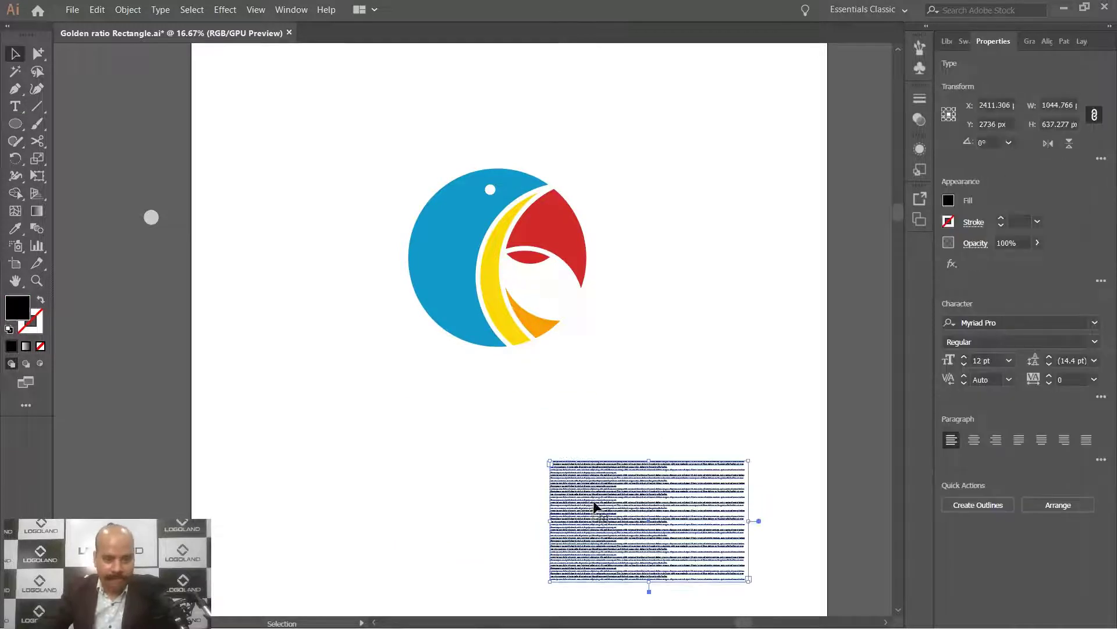
{"action": "key", "text": "Delete"}
Add the point text "Round Parrot" below the symbol, enlarge it to about 1822 px wide and centre it under the symbol
{"action": "key", "text": "t"}
{"action": "left_click", "coordinate": [415, 415]}
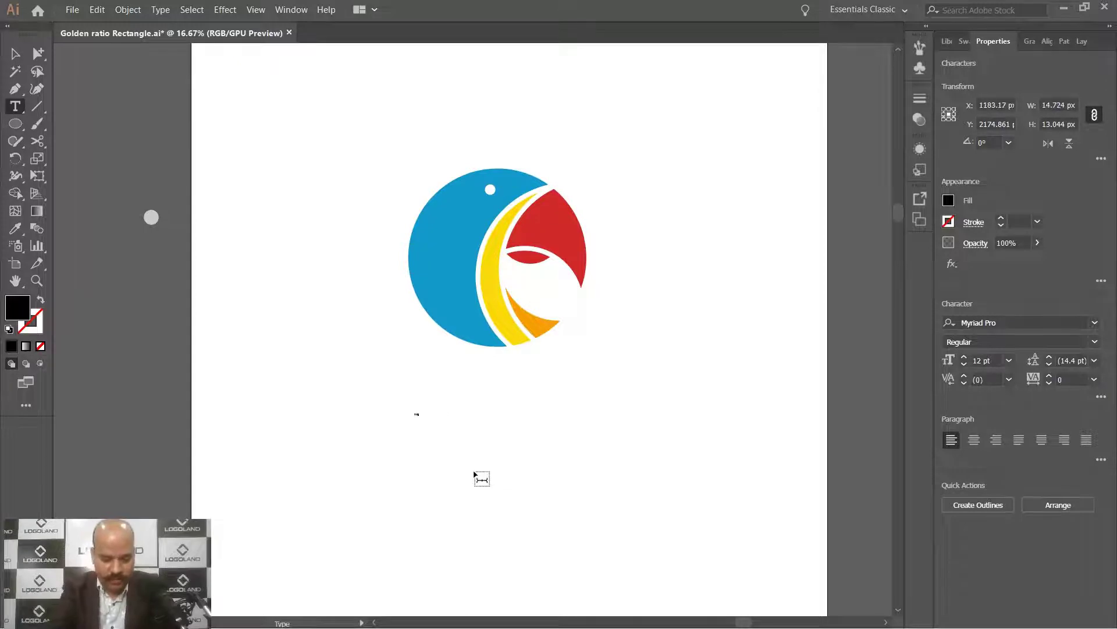
{"action": "key", "text": "BackSpace"}
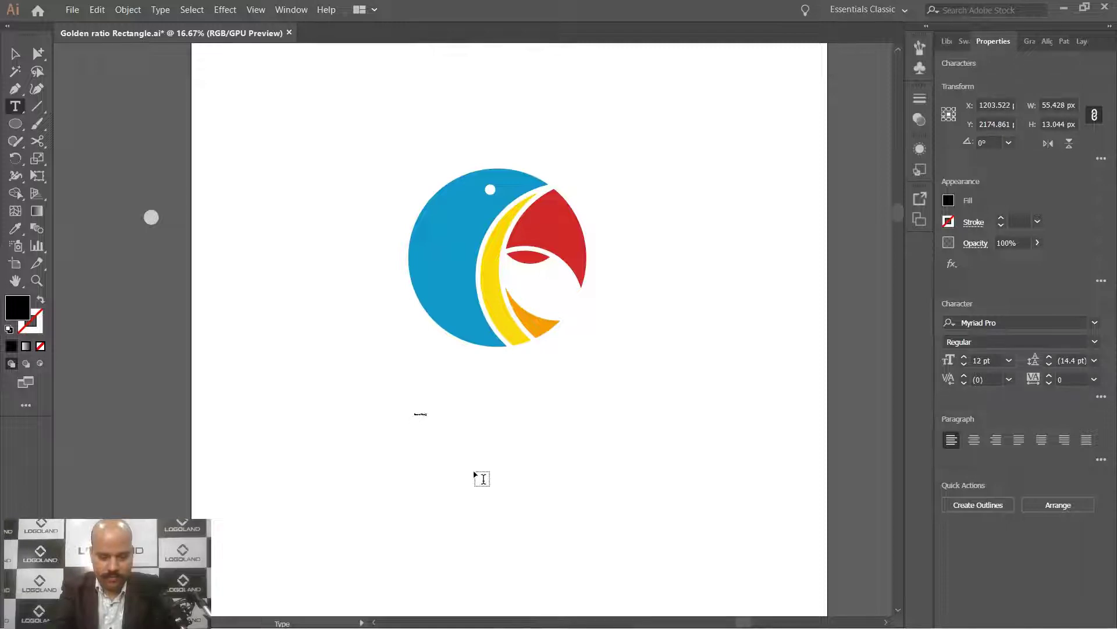
{"action": "left_click", "coordinate": [15, 53]}
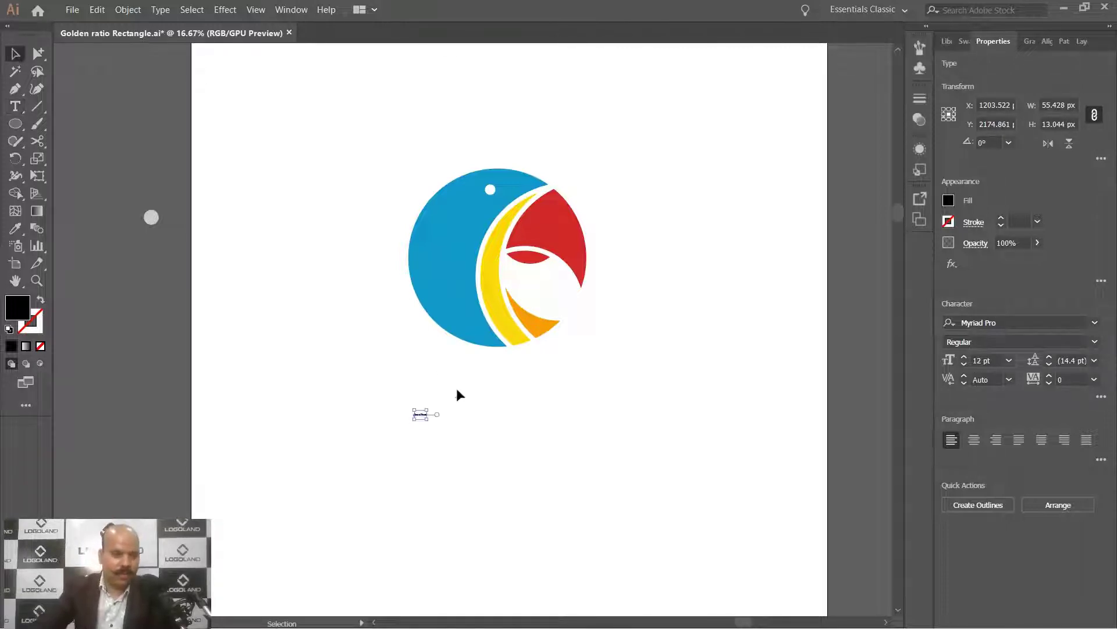
{"action": "left_click_drag", "start_coordinate": [427, 419], "coordinate": [606, 494]}
{"action": "left_click_drag", "start_coordinate": [538, 478], "coordinate": [536, 416]}
{"action": "left_click_drag", "start_coordinate": [599, 390], "coordinate": [679, 337]}
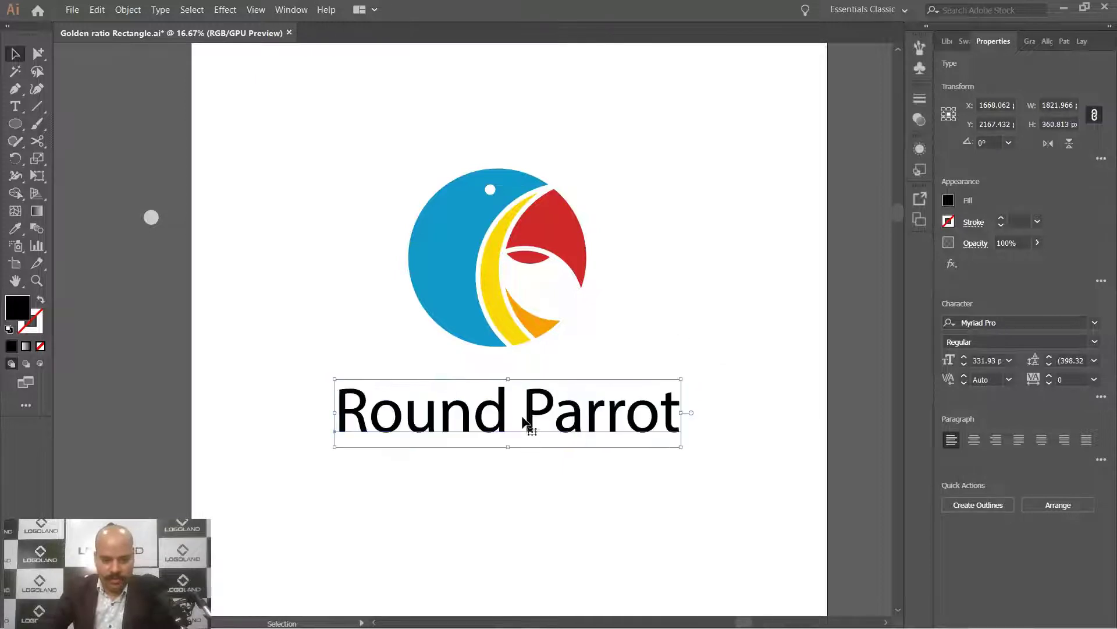
Set the wordmark's font to Poppins SemiBold and scale the text to about 1755 px wide
{"action": "left_click", "coordinate": [1094, 323]}
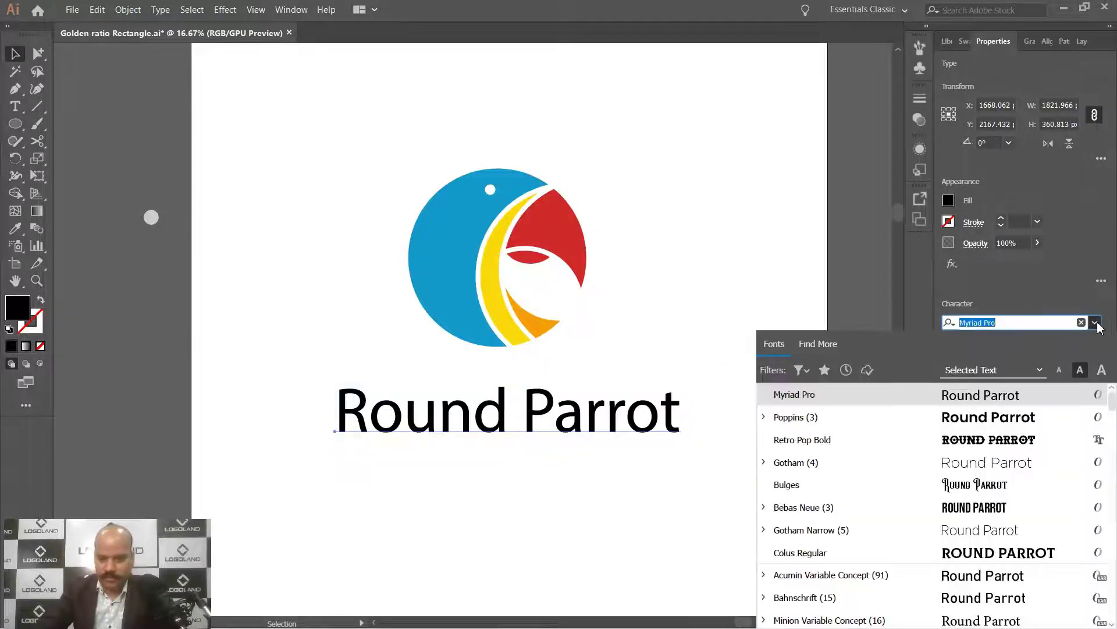
{"action": "left_click", "coordinate": [1082, 417]}
{"action": "left_click_drag", "start_coordinate": [751, 415], "coordinate": [696, 394]}
Scale the parrot symbol down to about 773 px wide and move it closer above the wordmark
{"action": "left_click_drag", "start_coordinate": [346, 163], "coordinate": [648, 339]}
{"action": "left_click_drag", "start_coordinate": [588, 170], "coordinate": [572, 184]}
{"action": "left_click_drag", "start_coordinate": [607, 267], "coordinate": [617, 302]}
{"action": "left_click_drag", "start_coordinate": [538, 268], "coordinate": [545, 302]}
{"action": "left_click", "coordinate": [688, 327]}
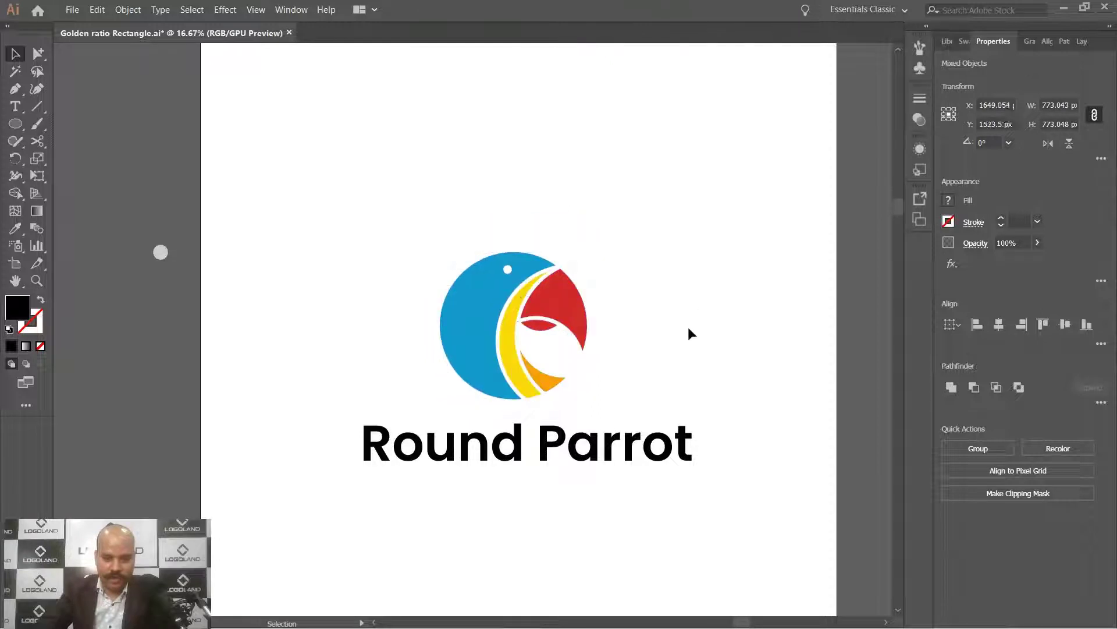
Scale the wordmark down to about 1445 px wide and shift it to sit centred under the symbol
{"action": "left_click_drag", "start_coordinate": [329, 450], "coordinate": [697, 474]}
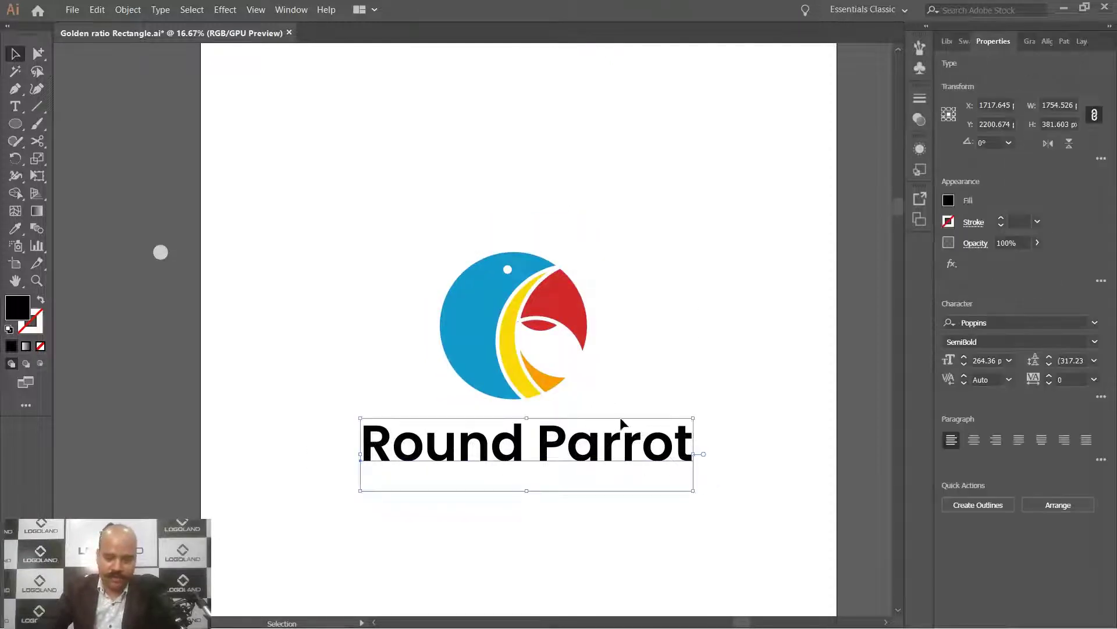
{"action": "left_click_drag", "start_coordinate": [693, 418], "coordinate": [690, 424]}
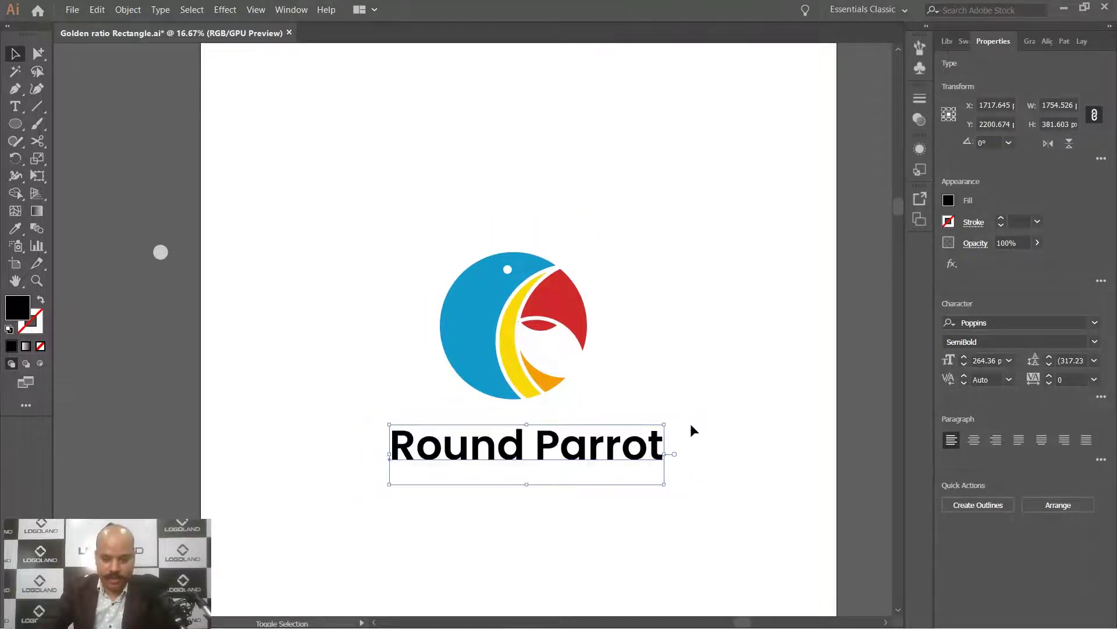
{"action": "left_click", "coordinate": [690, 423]}
{"action": "scroll", "coordinate": [593, 446], "scroll_direction": "up", "scroll_amount": 1}
{"action": "left_click_drag", "start_coordinate": [579, 495], "coordinate": [595, 495]}
{"action": "mouse_move", "coordinate": [607, 454]}
{"action": "left_mouse_down"}
{"action": "mouse_move", "coordinate": [587, 451]}
{"action": "mouse_move", "coordinate": [600, 450]}
{"action": "left_mouse_up"}
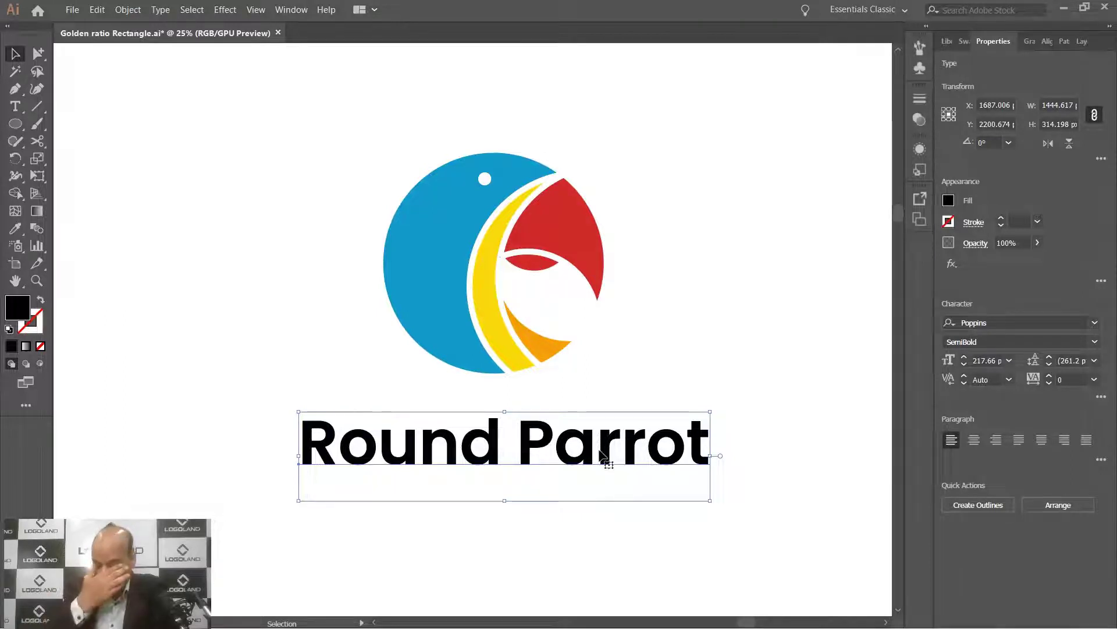
Enlarge the wordmark proportionally from its centre to about 1563 px wide
{"action": "scroll", "coordinate": [548, 484], "scroll_direction": "down", "scroll_amount": 1}
{"action": "left_click", "coordinate": [586, 520]}
{"action": "left_click", "coordinate": [551, 445]}
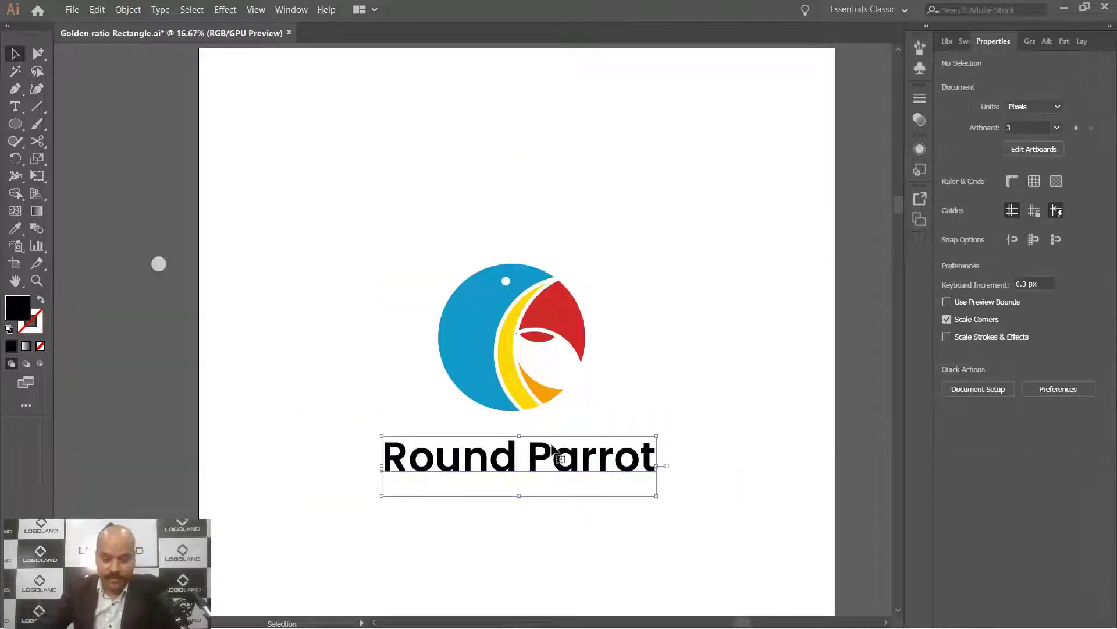
{"action": "left_click_drag", "start_coordinate": [654, 438], "coordinate": [667, 434]}
{"action": "scroll", "coordinate": [569, 457], "scroll_direction": "up", "scroll_amount": 1}
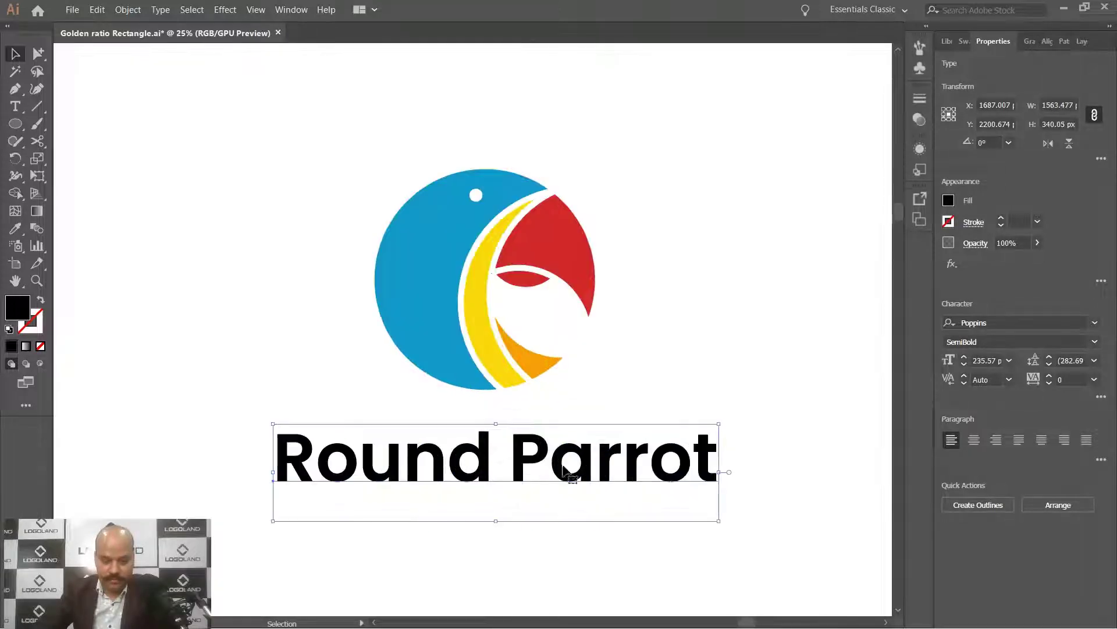
Change the wordmark's fill colour to dark grey #262626 and deselect it
{"action": "double_click", "coordinate": [23, 315]}
{"action": "left_click_drag", "start_coordinate": [588, 295], "coordinate": [567, 324]}
{"action": "left_click", "coordinate": [897, 178]}
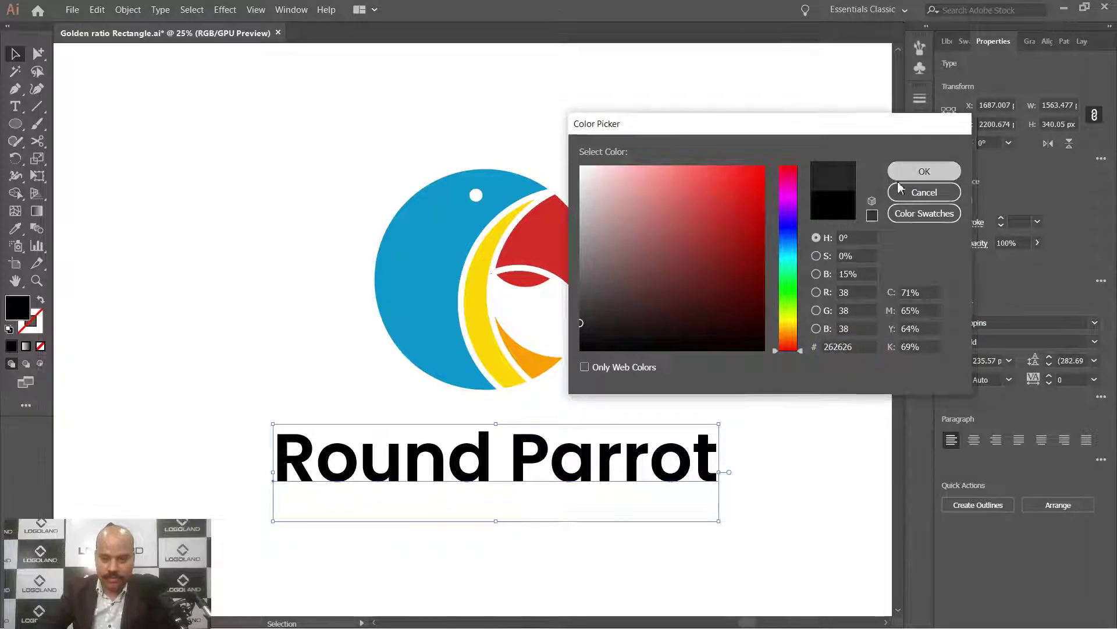
{"action": "left_click", "coordinate": [757, 349]}
Scale the wordmark down slightly, nudge it up towards the parrot symbol and deselect it
{"action": "scroll", "coordinate": [677, 454], "scroll_direction": "down", "scroll_amount": 2}
{"action": "left_click_drag", "start_coordinate": [450, 275], "coordinate": [723, 502]}
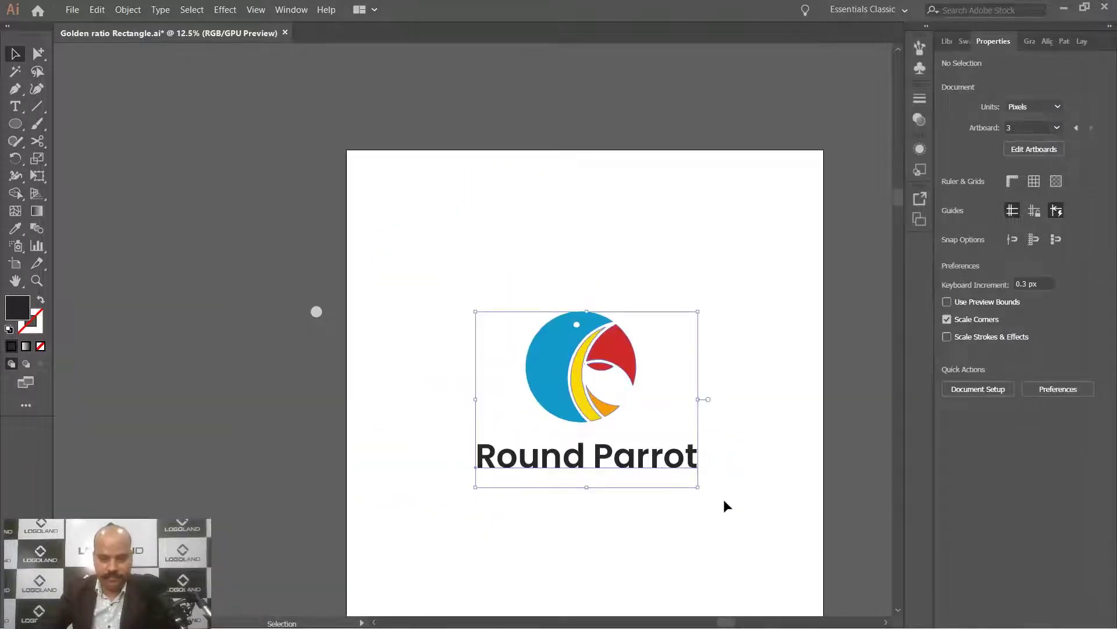
{"action": "left_click", "coordinate": [723, 502]}
{"action": "scroll", "coordinate": [641, 487], "scroll_direction": "up", "scroll_amount": 1}
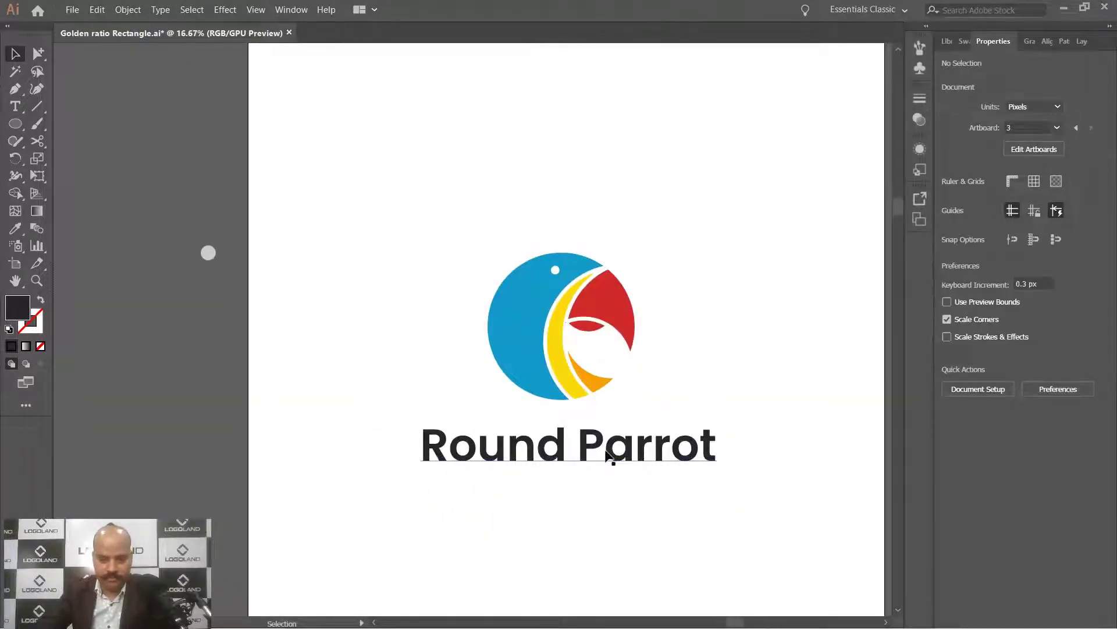
{"action": "left_click", "coordinate": [608, 455]}
{"action": "left_click", "coordinate": [614, 499]}
{"action": "left_click", "coordinate": [628, 463]}
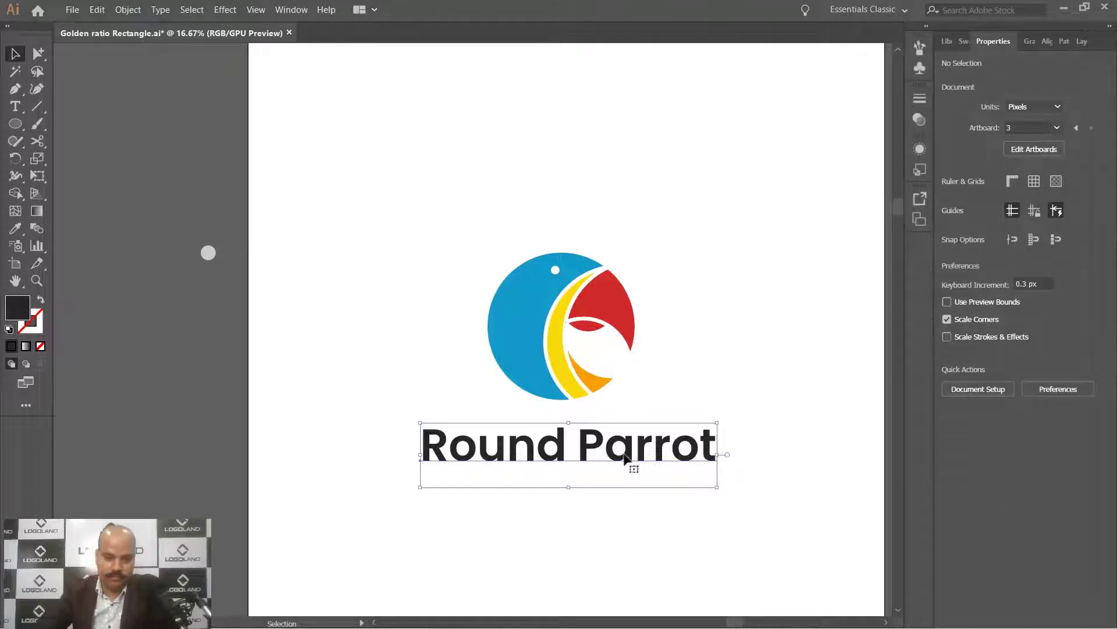
{"action": "left_click_drag", "start_coordinate": [718, 422], "coordinate": [706, 426]}
{"action": "left_click_drag", "start_coordinate": [638, 456], "coordinate": [639, 450]}
{"action": "left_click", "coordinate": [639, 365]}
{"action": "left_click", "coordinate": [639, 370]}
{"action": "scroll", "coordinate": [665, 340], "scroll_direction": "up", "scroll_amount": 2}
{"action": "scroll", "coordinate": [676, 335], "scroll_direction": "down", "scroll_amount": 1}
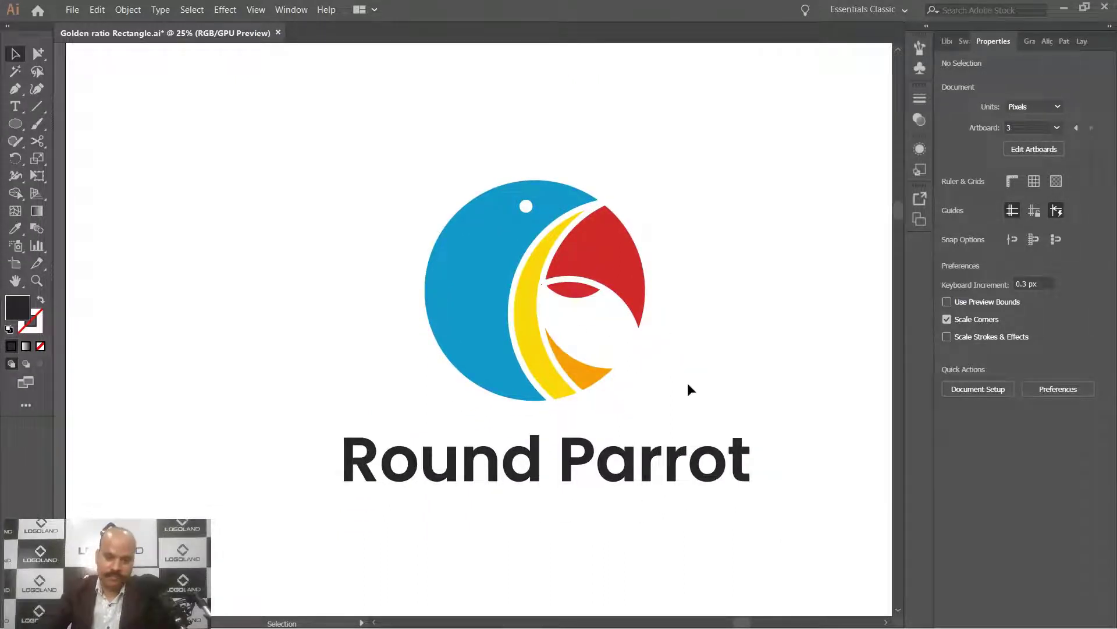
{"action": "scroll", "coordinate": [687, 383], "scroll_direction": "up", "scroll_amount": 1}
{"action": "scroll", "coordinate": [689, 364], "scroll_direction": "down", "scroll_amount": 1}
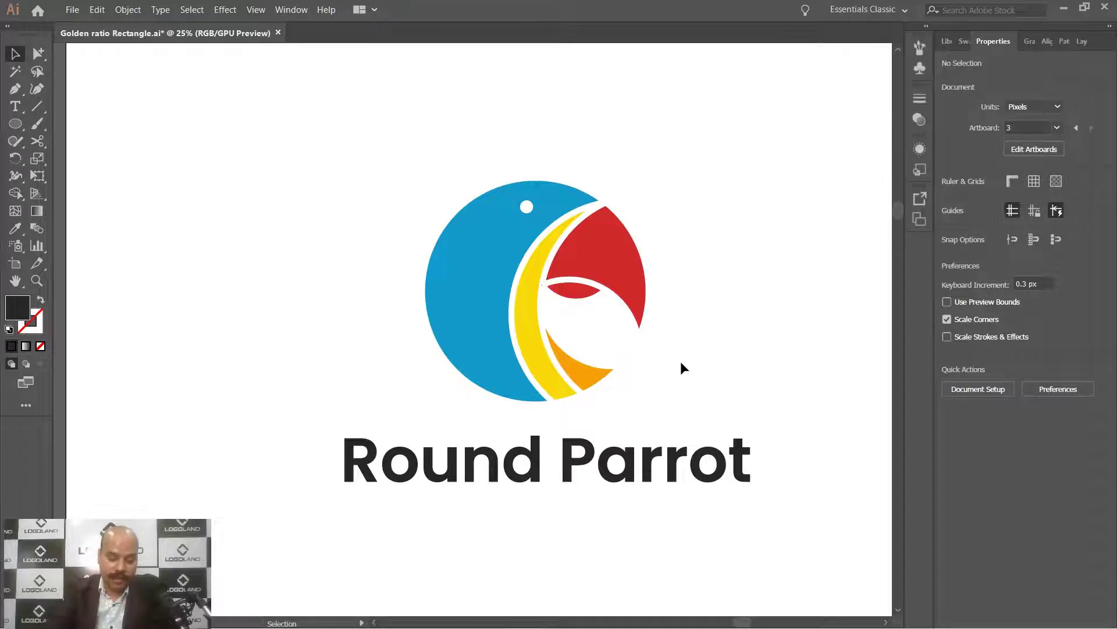
{"action": "key", "text": "space"}
{"action": "left_click_drag", "start_coordinate": [676, 265], "coordinate": [649, 283]}
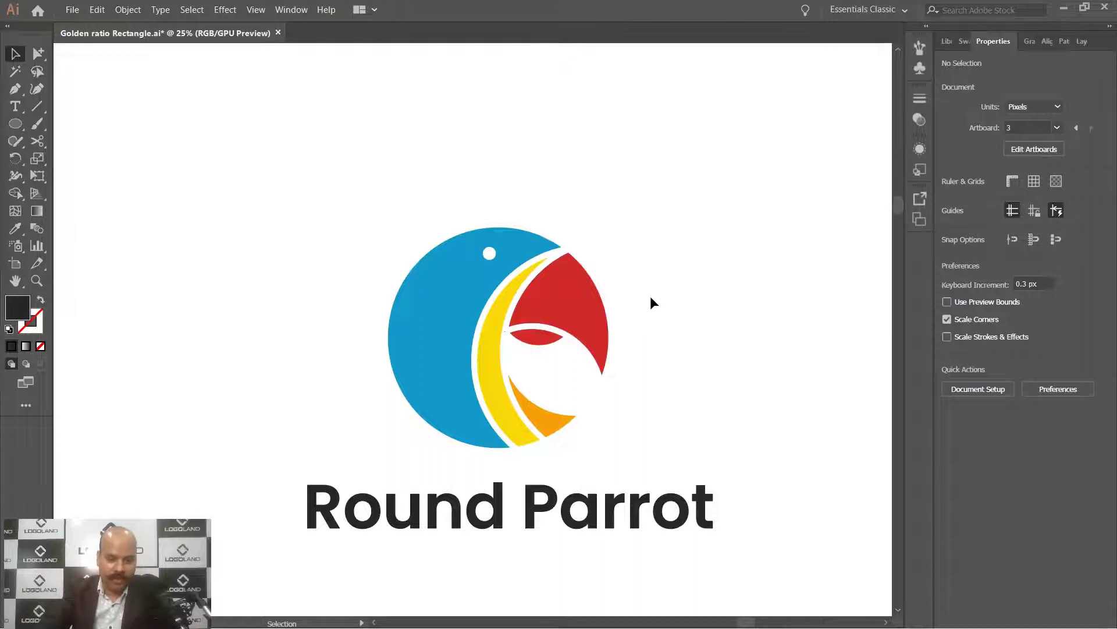
{"action": "key", "text": "space"}
{"action": "left_click_drag", "start_coordinate": [664, 347], "coordinate": [678, 325]}
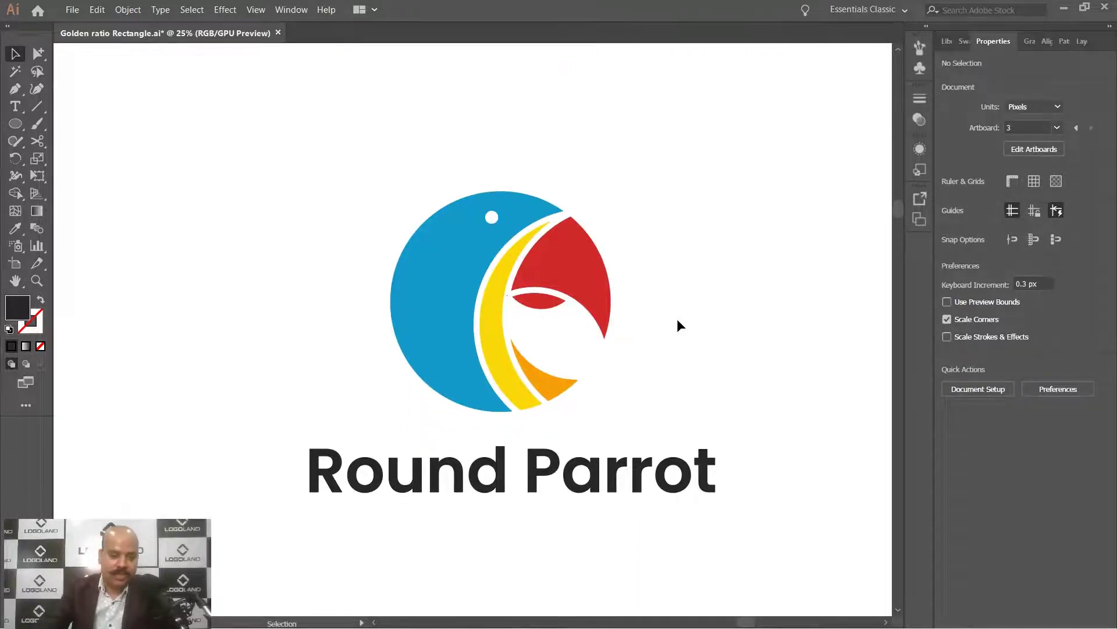